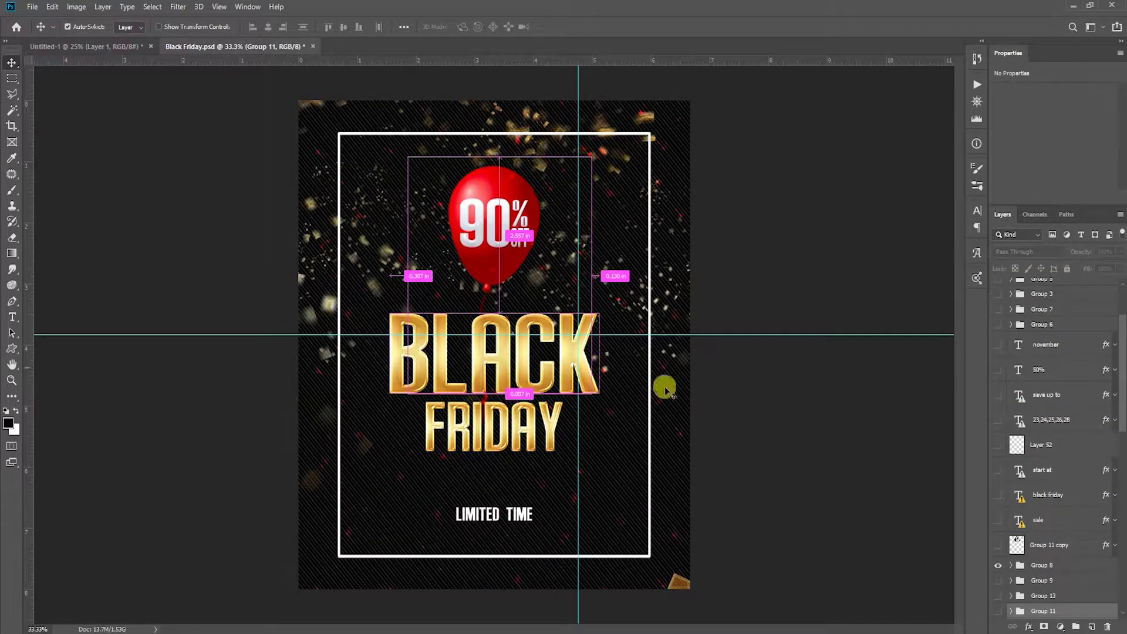
- Copy the gold BLACK FRIDAY title from the reference poster into the new poster's white area
click(1060, 506)
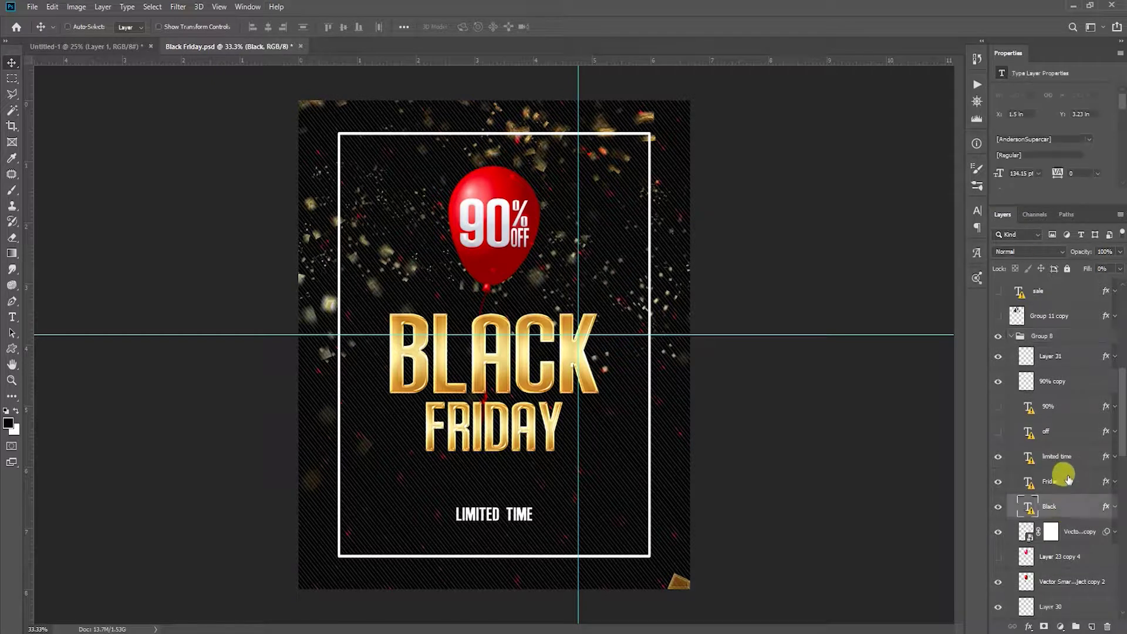
drag(535, 367, 550, 490)
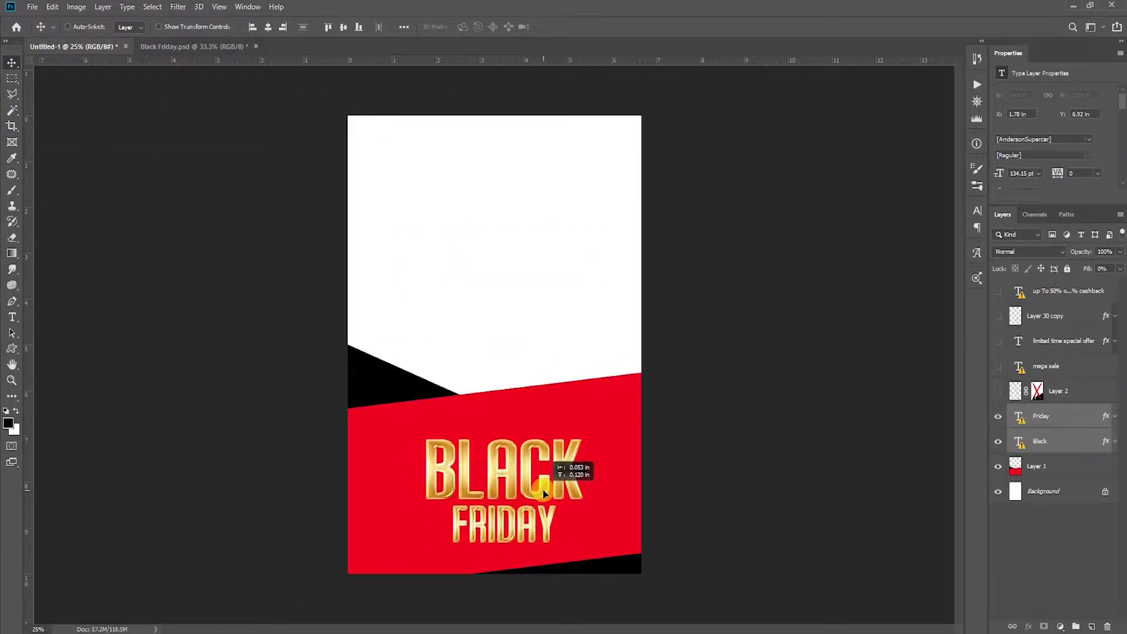
drag(550, 490, 538, 249)
- Fill the new poster's background layer with black
click(1039, 466)
click(1039, 490)
key(i)
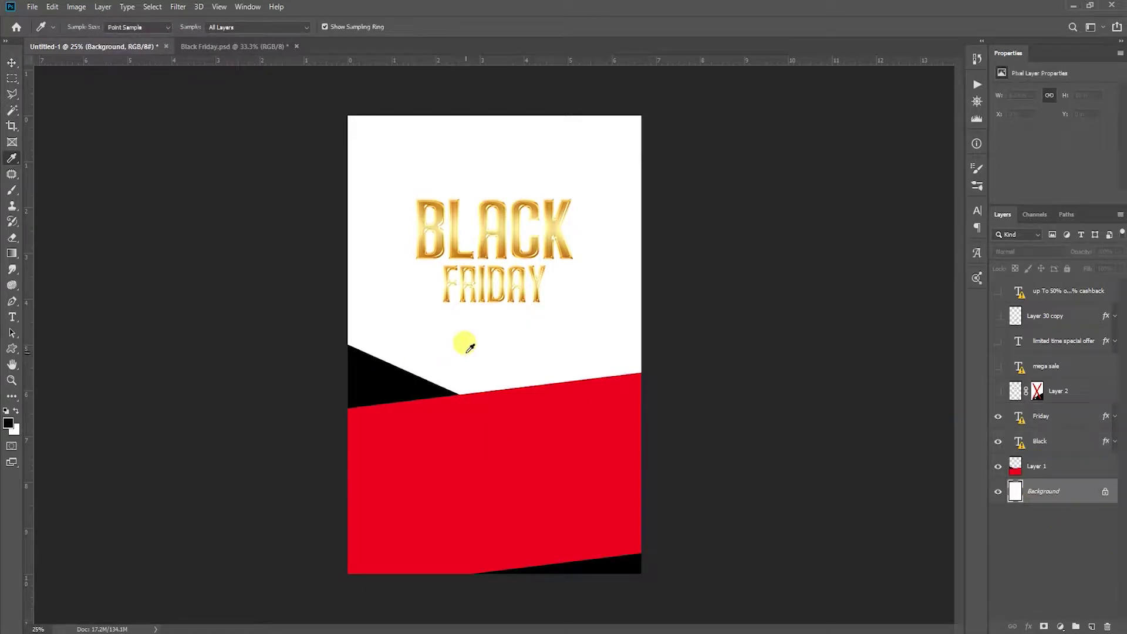
key(alt+BackSpace)
- Move the Black and Friday title layers further down, then select the balloon layer in the reference poster
click(1053, 449)
shift+click(1045, 416)
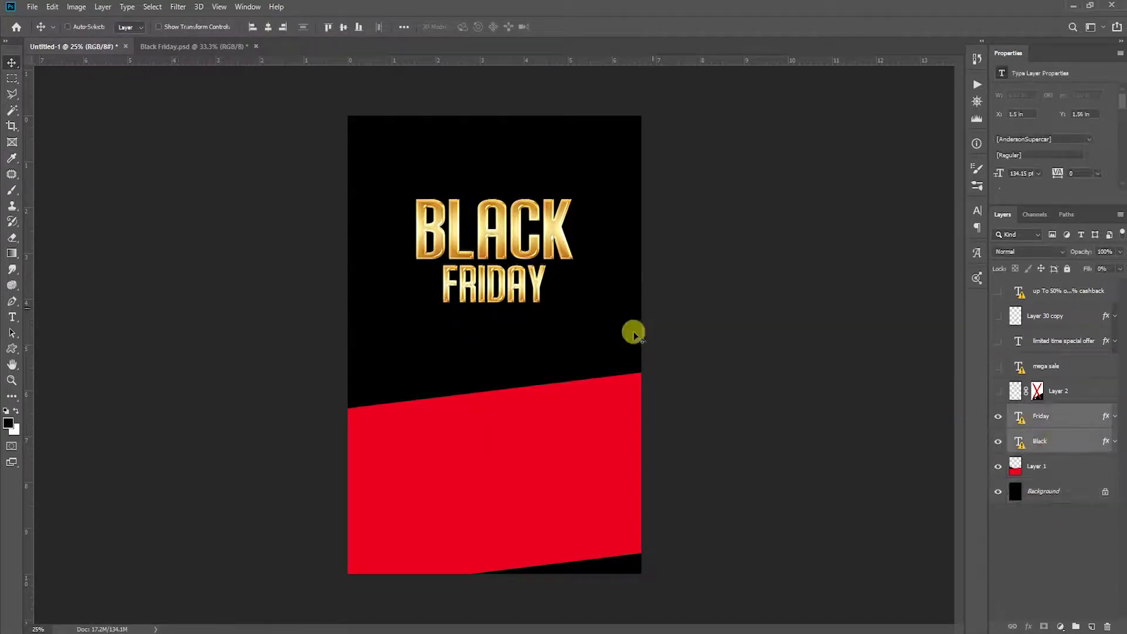
drag(537, 232, 543, 273)
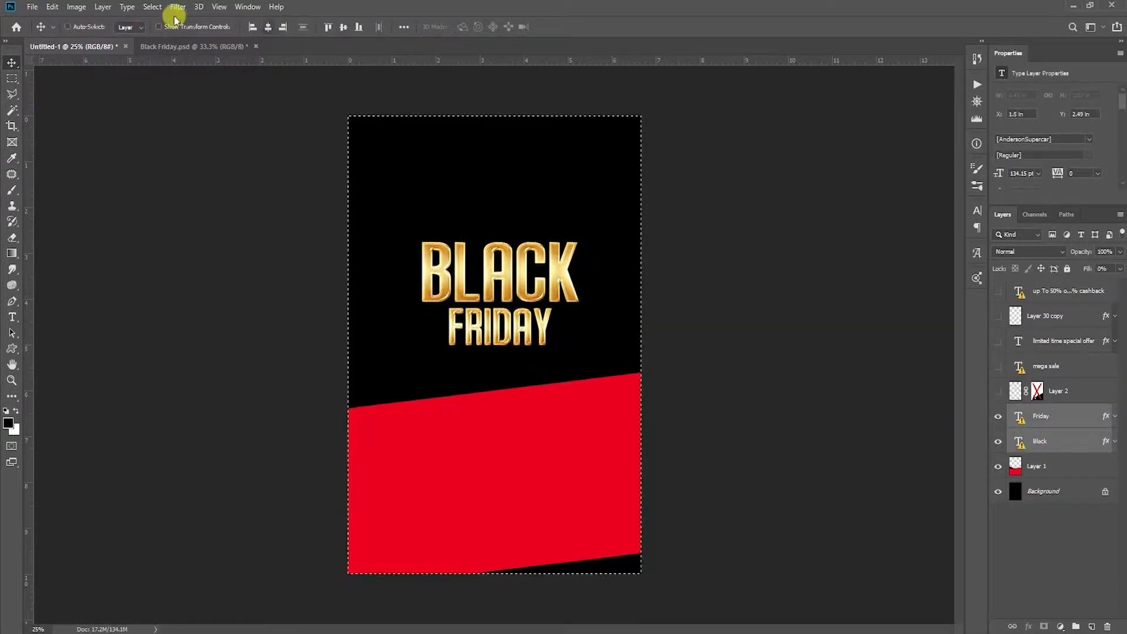
click(190, 47)
click(1056, 514)
- Copy the red balloon and its 90% text layers from the reference into the new poster
click(998, 489)
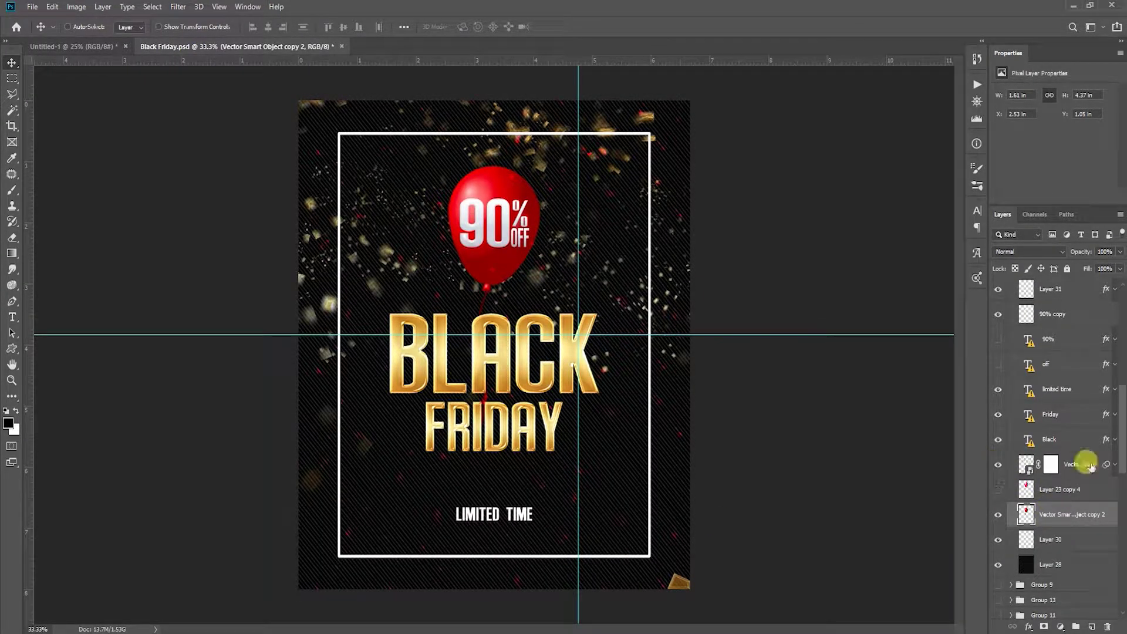
scroll(1045, 481, up, 2)
scroll(1056, 458, up, 2)
click(1051, 381)
shift+click(1052, 406)
drag(458, 170, 506, 203)
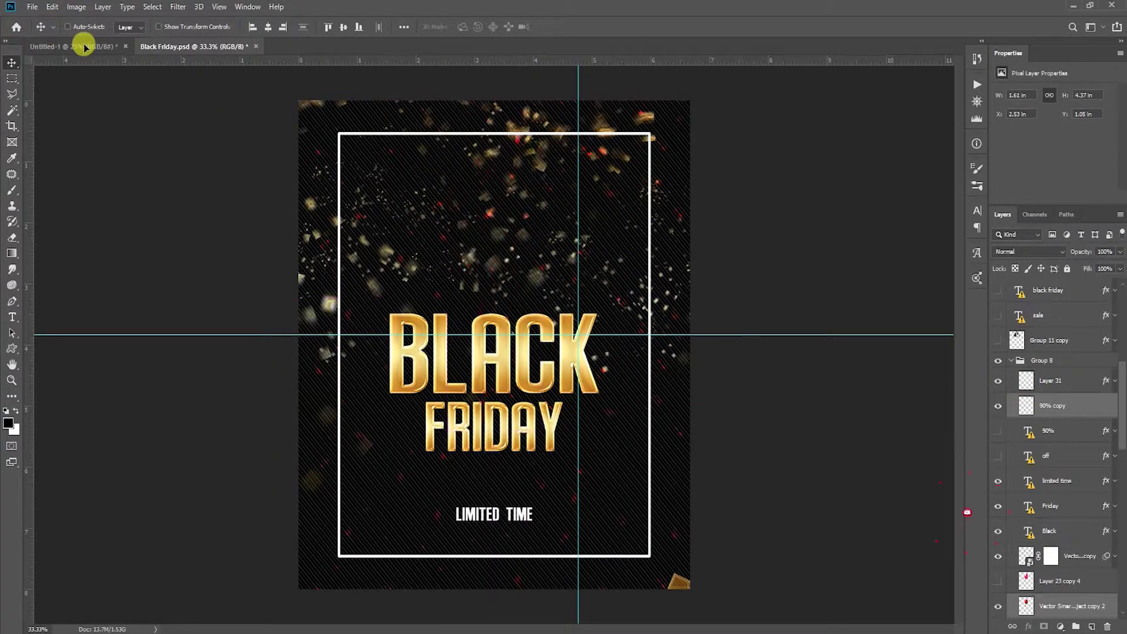
drag(83, 47, 503, 223)
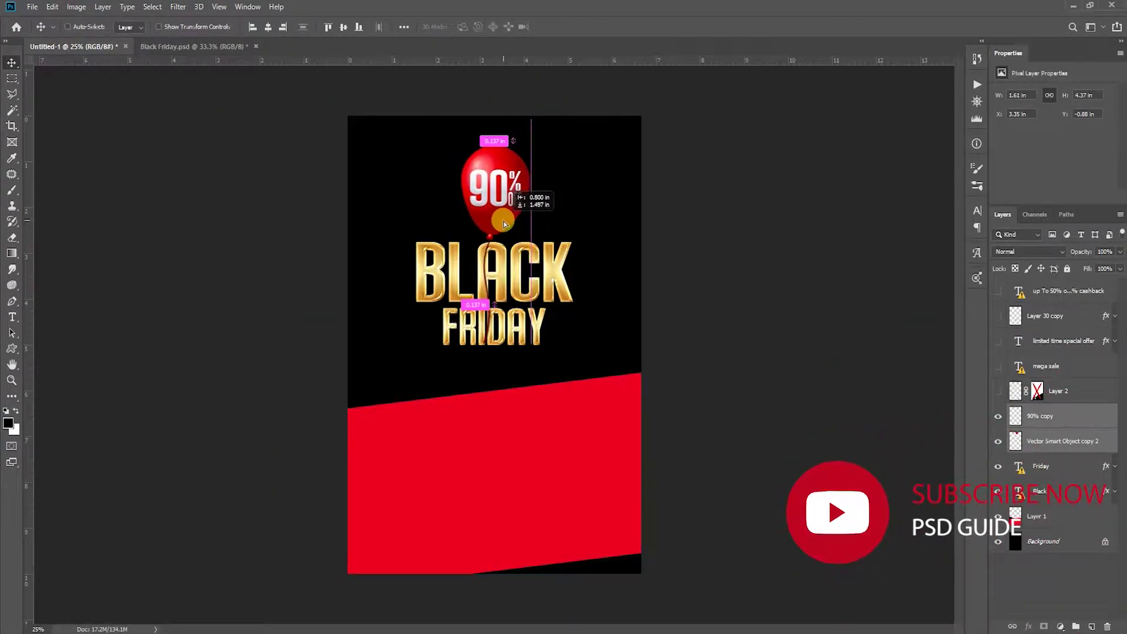
- Stack the title layers above the balloon and shift both down together
shift+click(1051, 491)
drag(1051, 491, 1056, 423)
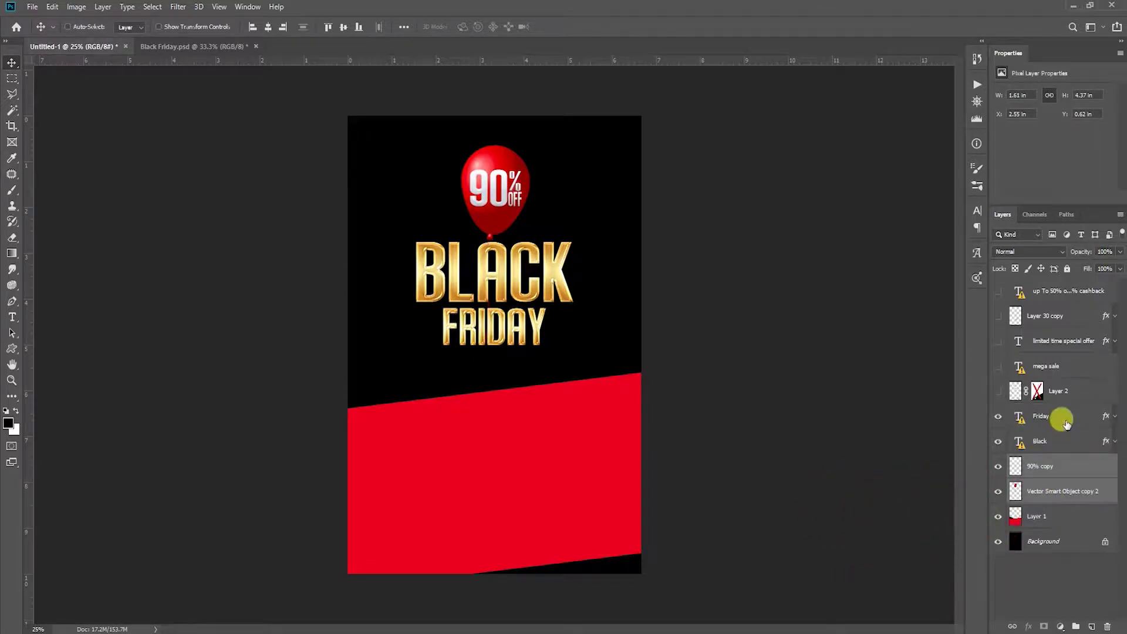
drag(496, 193, 504, 315)
key(z)
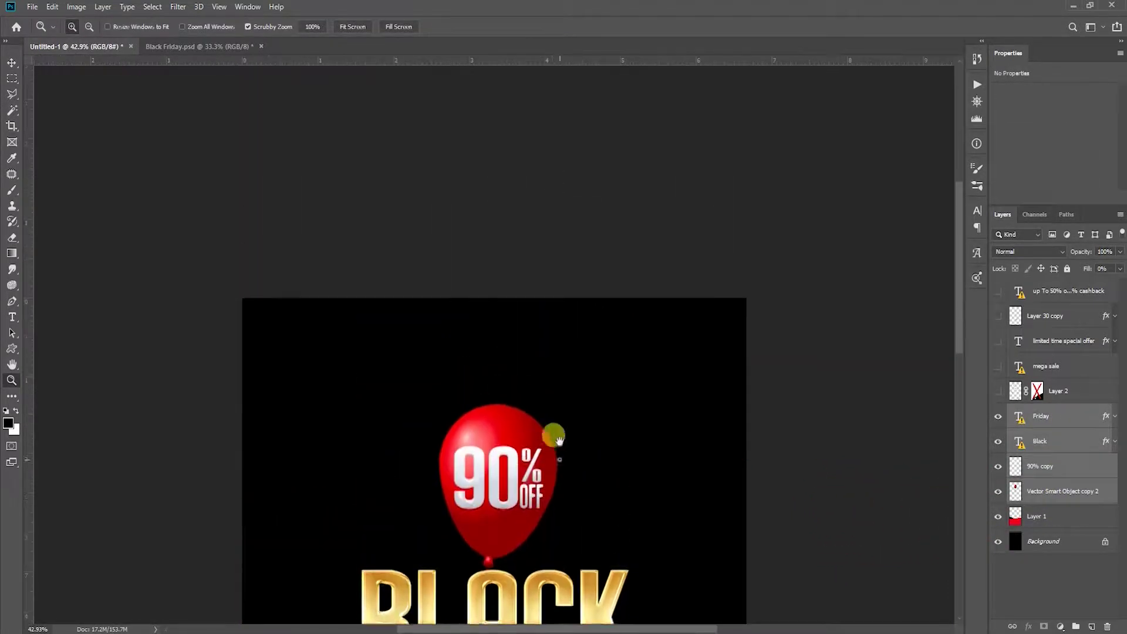
- Try tilting the balloon and title, keep them upright, and raise them slightly
key(ctrl+t)
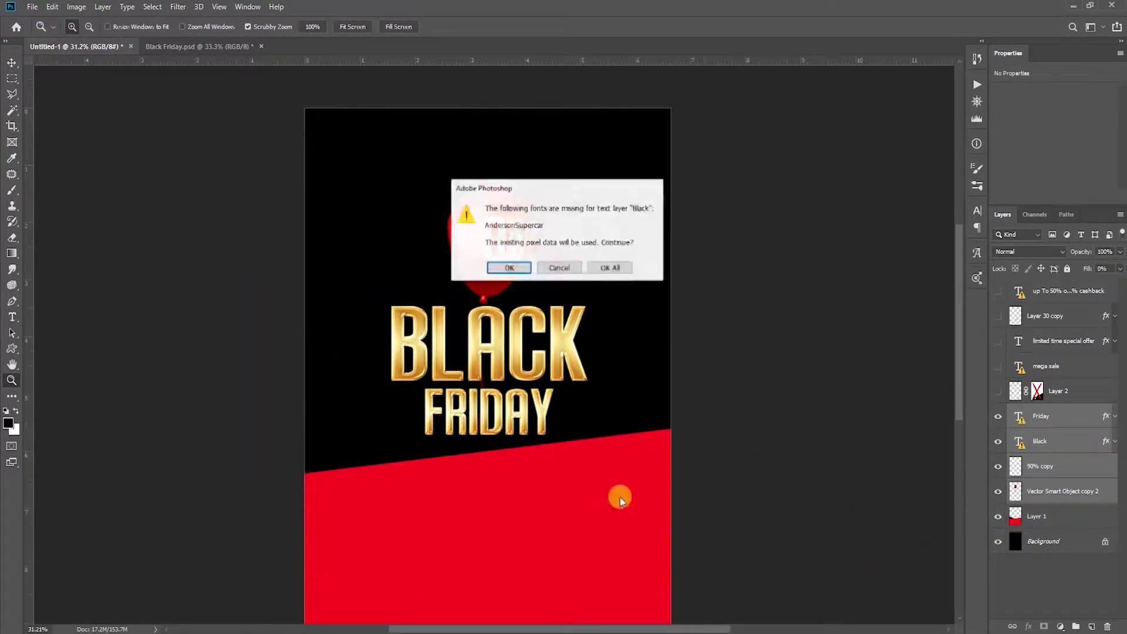
key(Return)
drag(584, 440, 611, 433)
drag(556, 166, 550, 202)
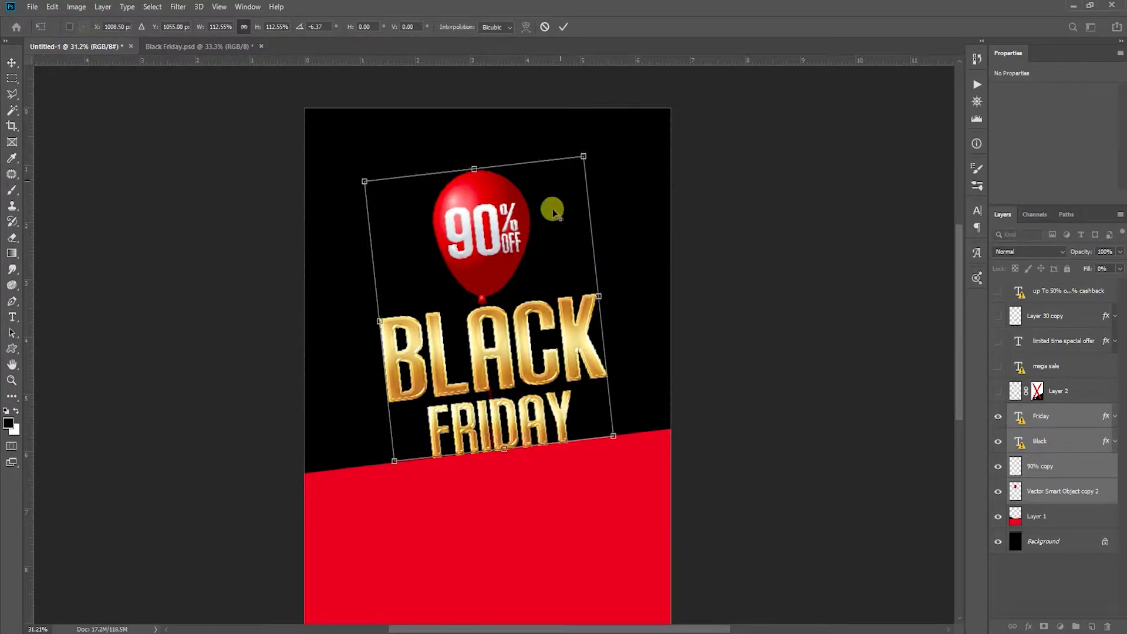
key(Return)
drag(516, 315, 559, 345)
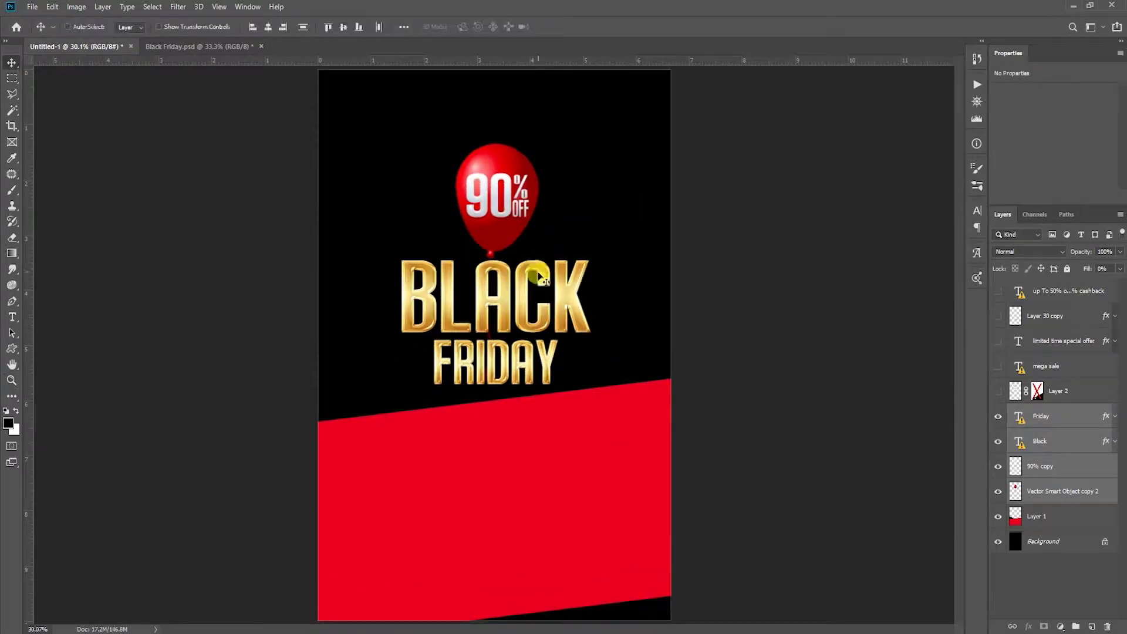
drag(539, 276, 540, 267)
- Reposition the 90% OFF balloon alone just above the BLACK FRIDAY title
ctrl+click(1058, 441)
ctrl+click(1051, 416)
key(ctrl+plus)
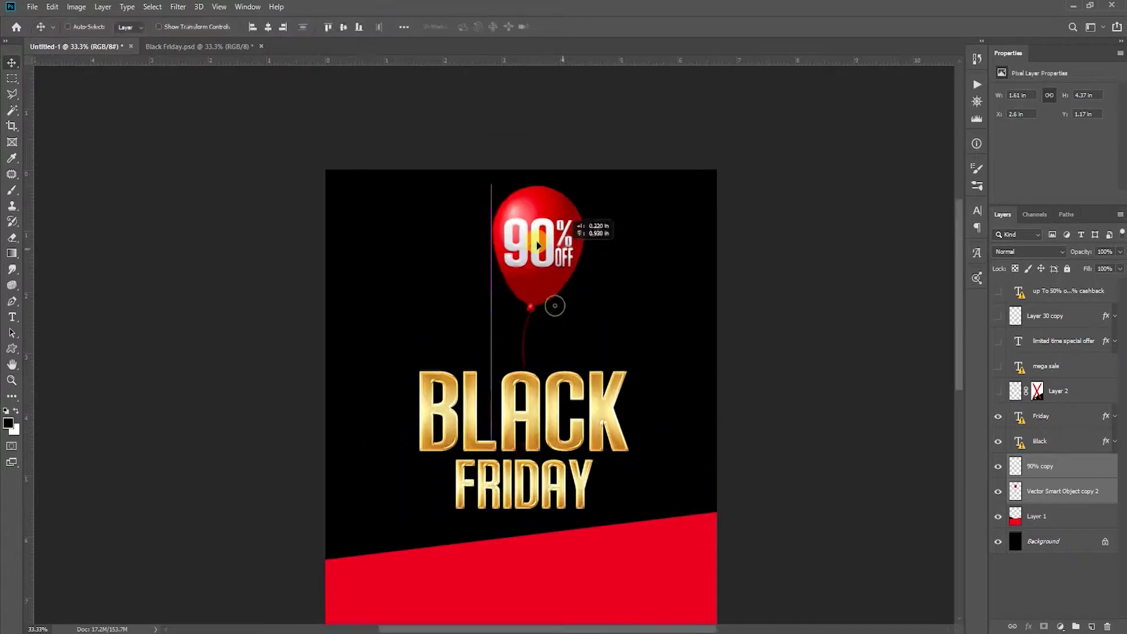
mouse_move(556, 304)
mouse_down()
mouse_move(531, 286)
mouse_move(559, 332)
mouse_up()
key(ctrl+t)
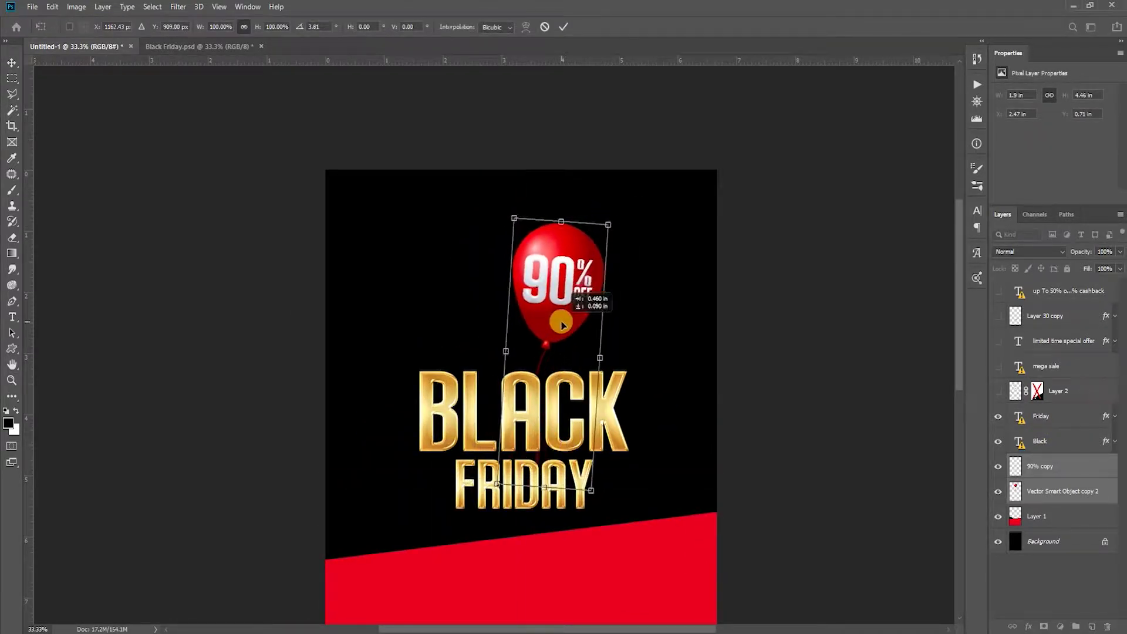
key(Return)
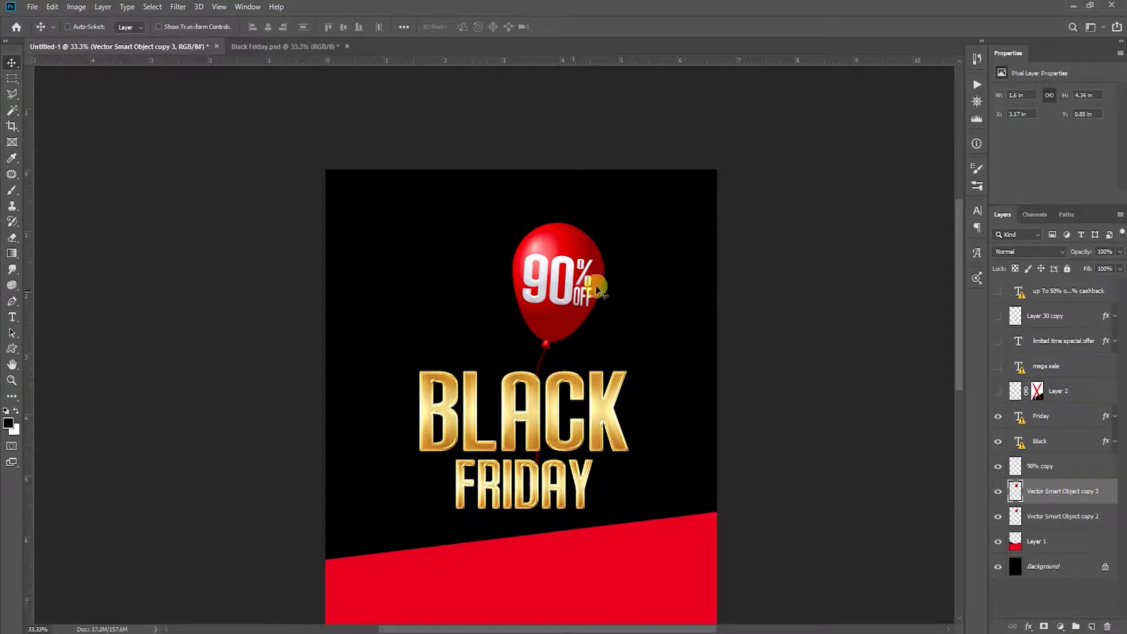
- Flip a balloon copy and place it behind and left of the main balloon
key(ctrl+t)
right_click(504, 271)
click(568, 398)
key(ctrl+z)
right_click(580, 274)
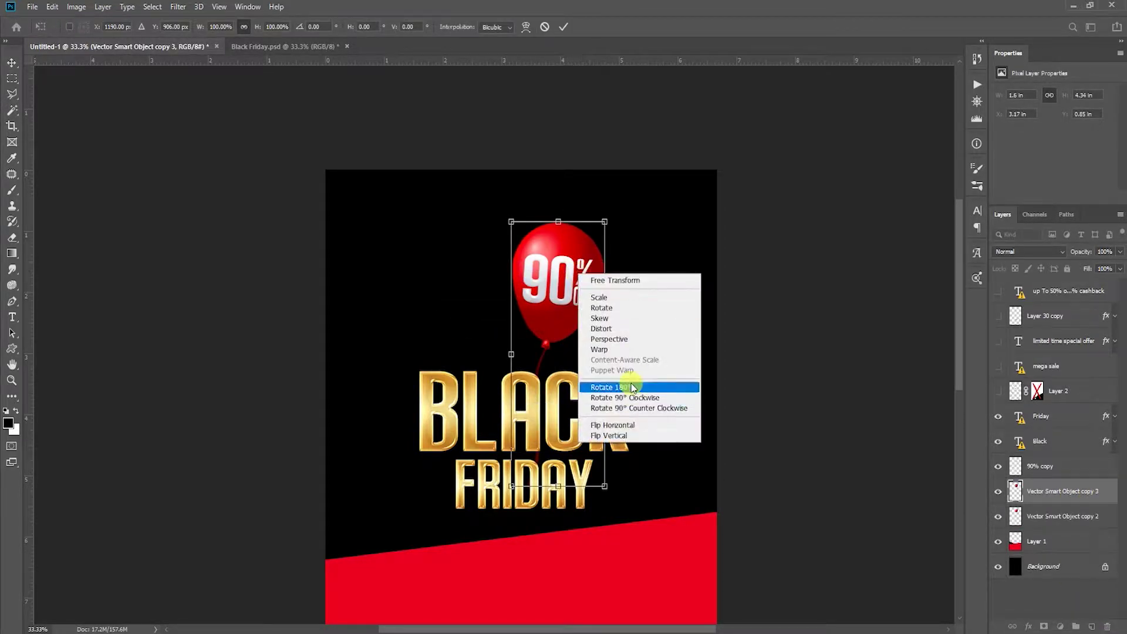
click(613, 425)
drag(558, 293, 499, 293)
key(Return)
drag(1063, 492, 1062, 525)
drag(493, 314, 600, 359)
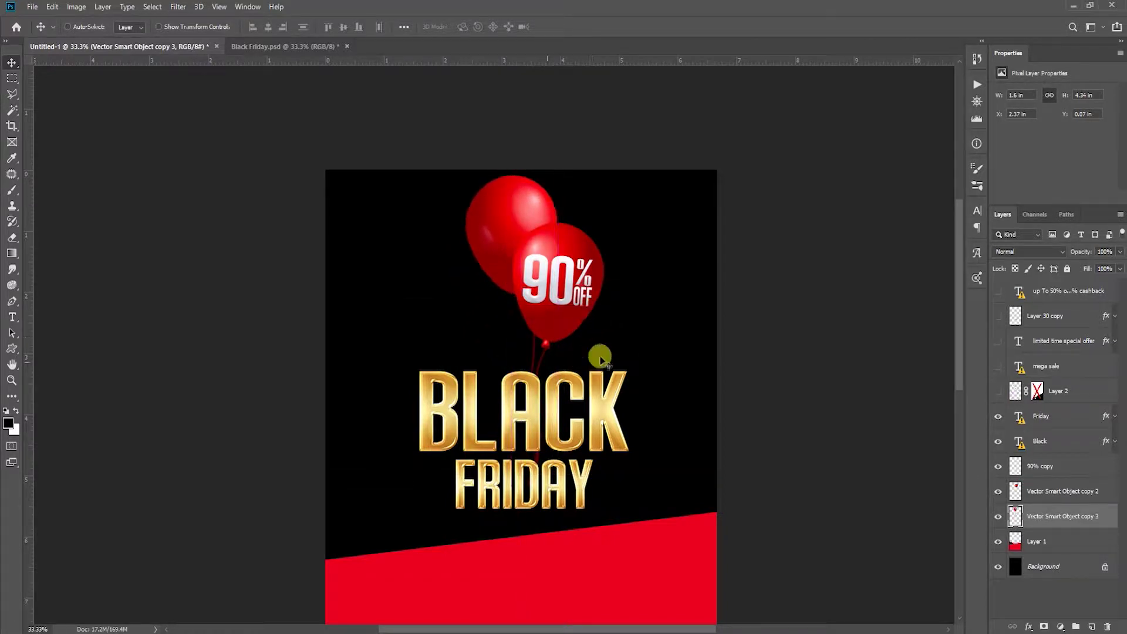
- Tilt the rear balloon, shrink it to about 70%, and move it upward
key(ctrl+t)
drag(619, 272, 610, 250)
drag(578, 179, 562, 216)
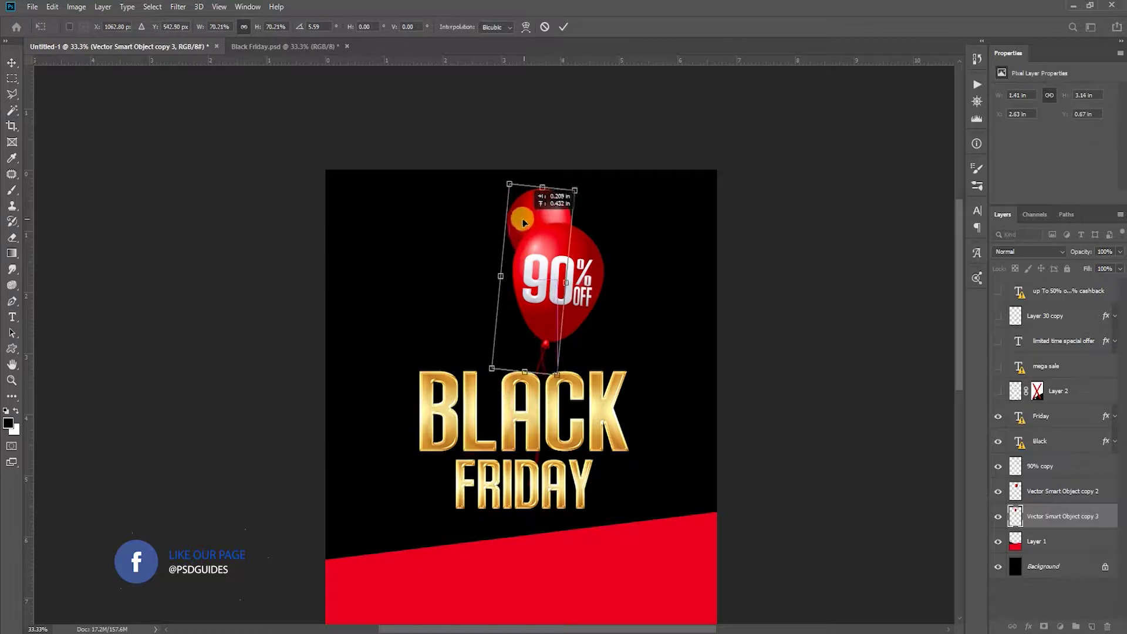
mouse_move(518, 258)
mouse_down()
mouse_move(517, 232)
mouse_move(503, 233)
mouse_up()
double_click(524, 254)
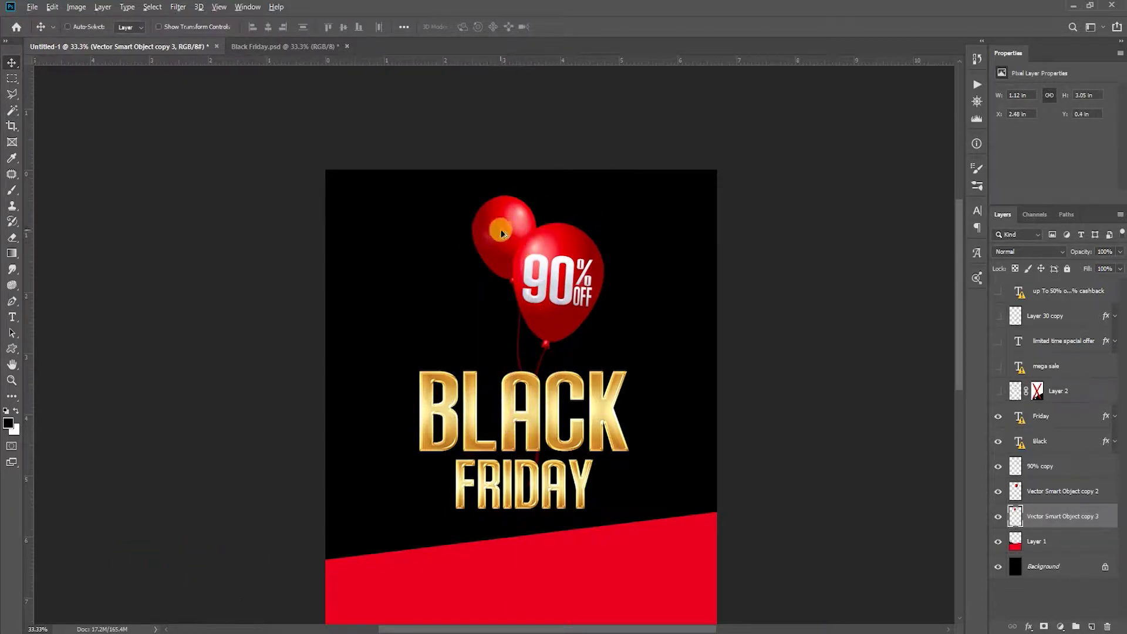
- Duplicate the rear balloon, tilting the copy right and moving it up-right
key(ctrl+j)
key(ctrl+t)
drag(608, 193, 622, 272)
drag(573, 183, 544, 223)
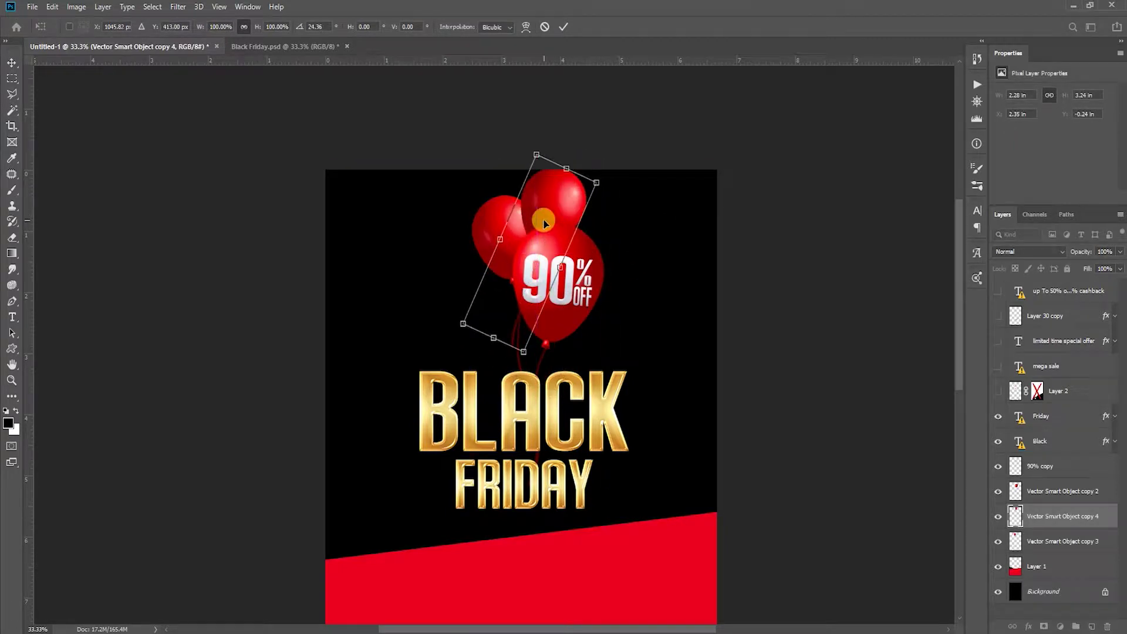
key(Return)
- Add another copy tilted left at the cluster's top-left, one level lower in the stack
key(ctrl+j)
key(ctrl+t)
drag(629, 171, 604, 184)
drag(589, 242, 539, 246)
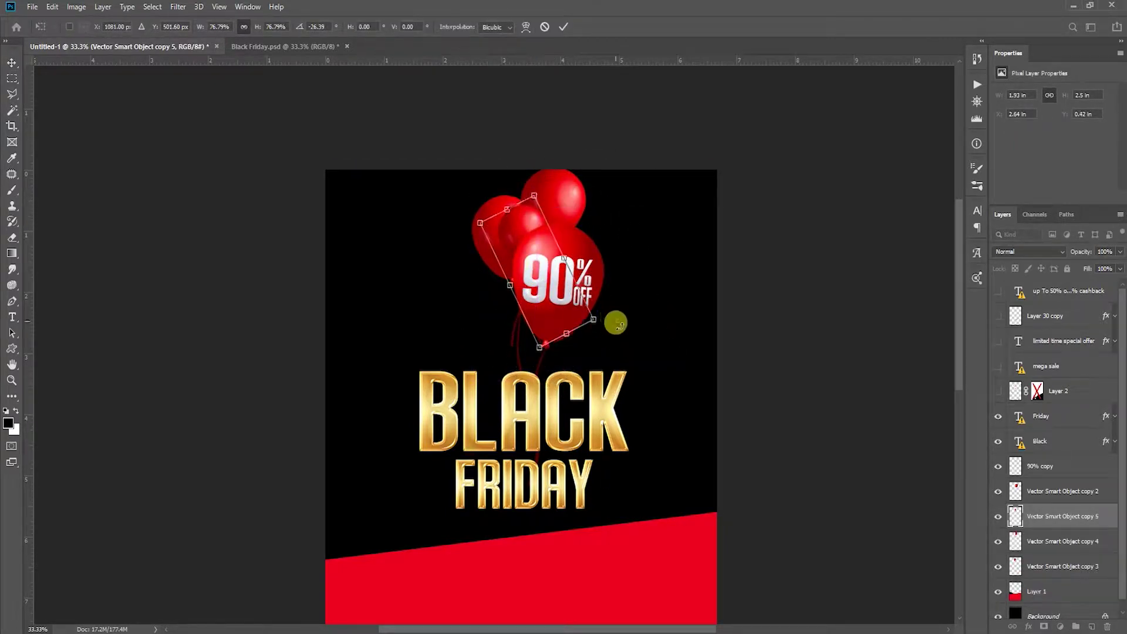
drag(530, 189, 500, 144)
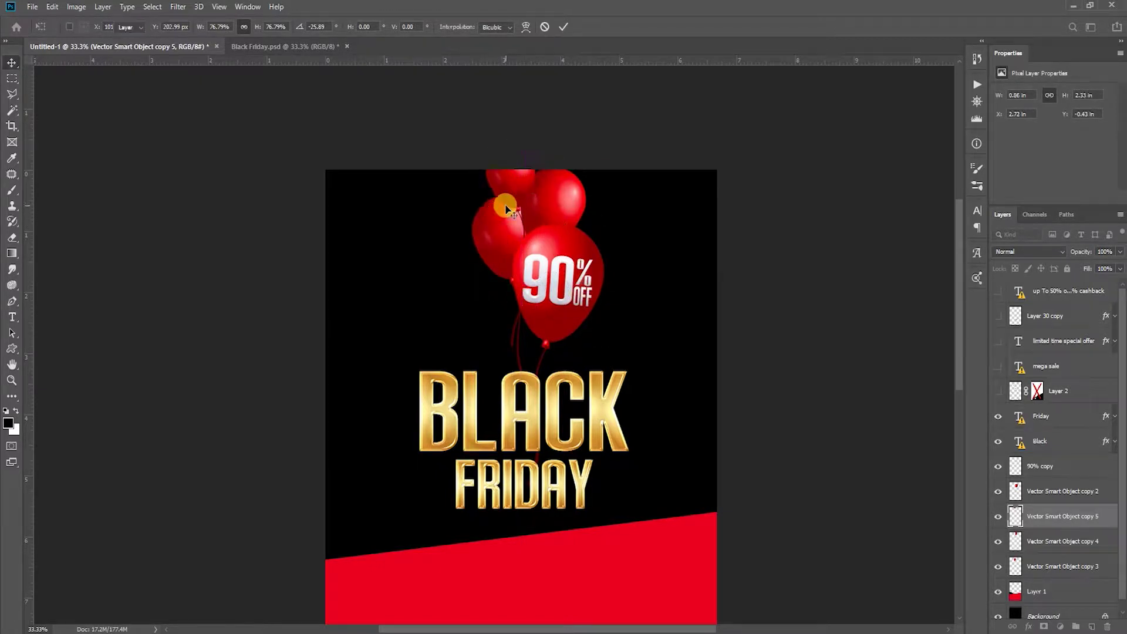
key(Return)
key(ctrl+bracketleft)
key(ctrl+bracketleft)
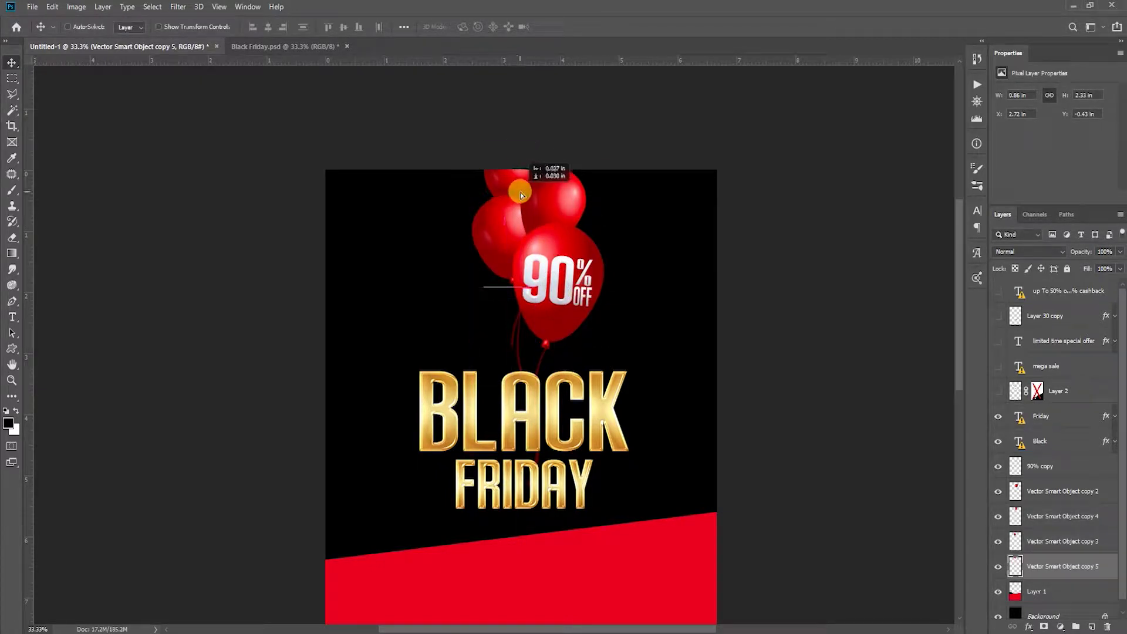
- Enable canvas layer picking and duplicate a balloon to a new spot
ctrl+click(561, 210)
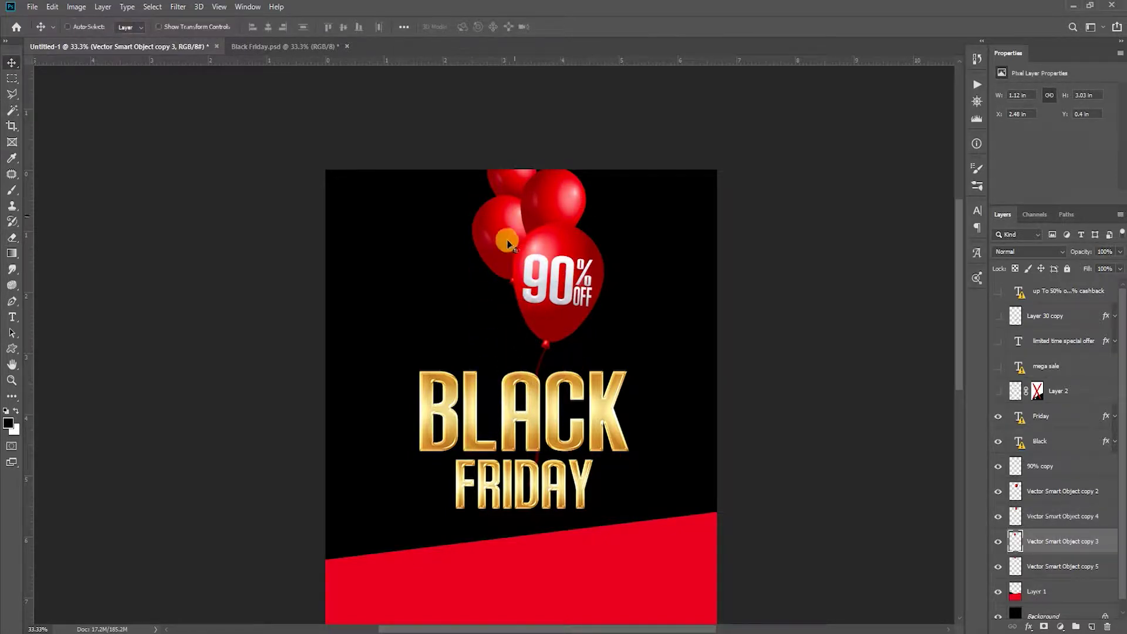
alt+drag(505, 229, 611, 222)
key(ctrl+t)
- Rotate the new balloon copy and tilt the right-hand copy slightly
mouse_move(636, 282)
mouse_down()
mouse_move(654, 298)
mouse_move(639, 264)
mouse_up()
key(Return)
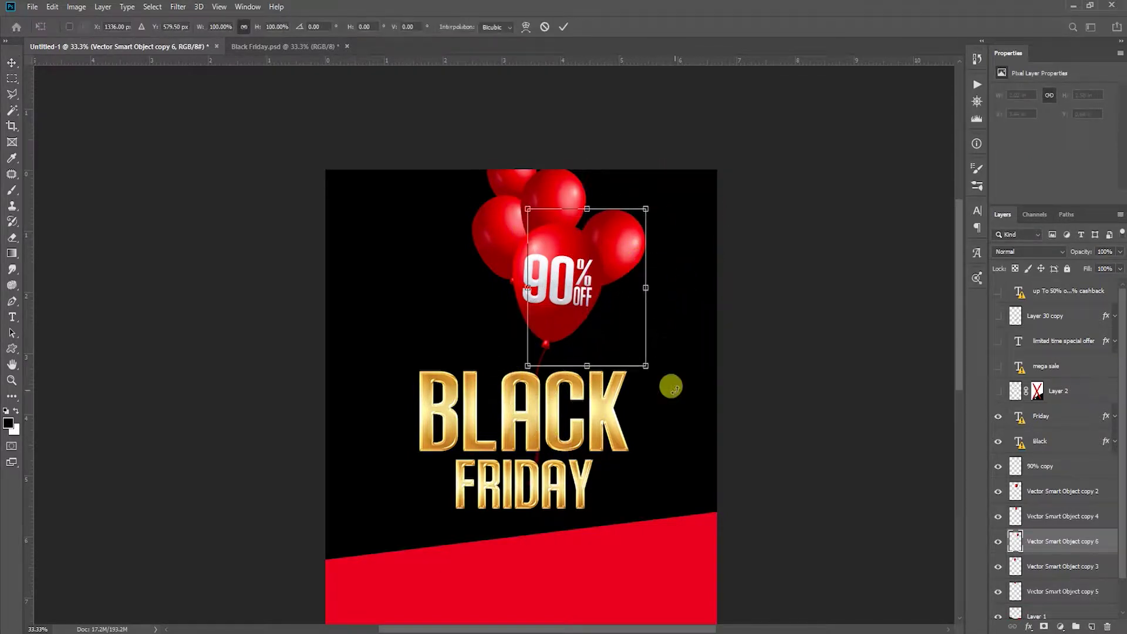
drag(671, 387, 679, 320)
key(Return)
- Add two more balloon copies, one shrunk and tilted at the lower left
click(492, 185)
mouse_move(590, 182)
mouse_down()
mouse_move(654, 166)
mouse_move(606, 175)
mouse_up()
key(ctrl+t)
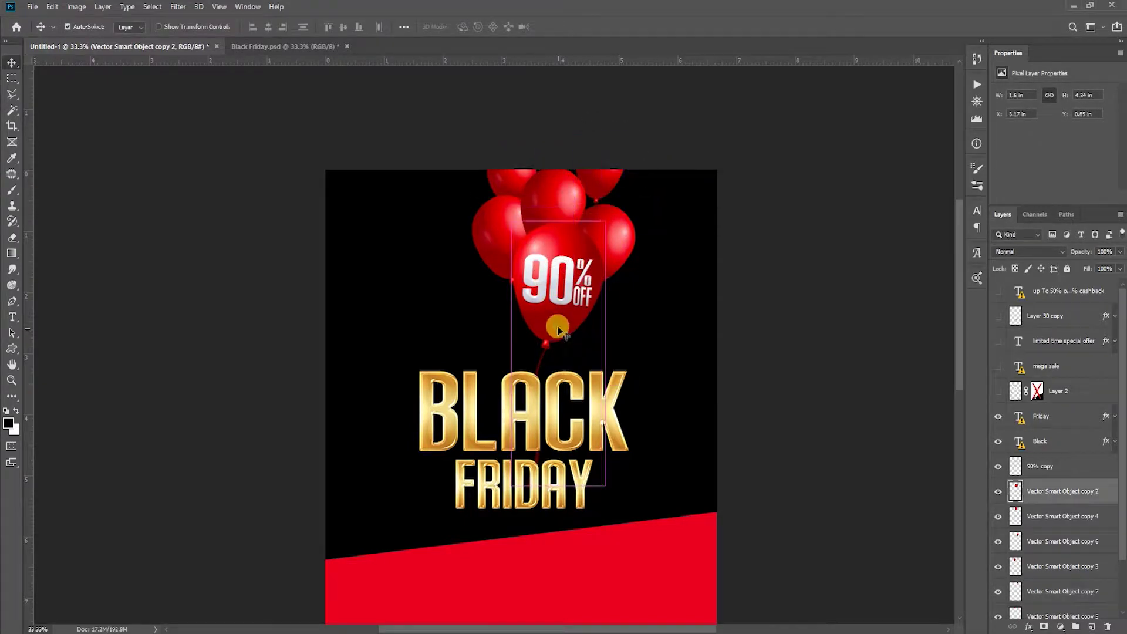
drag(549, 308, 545, 345)
key(ctrl+t)
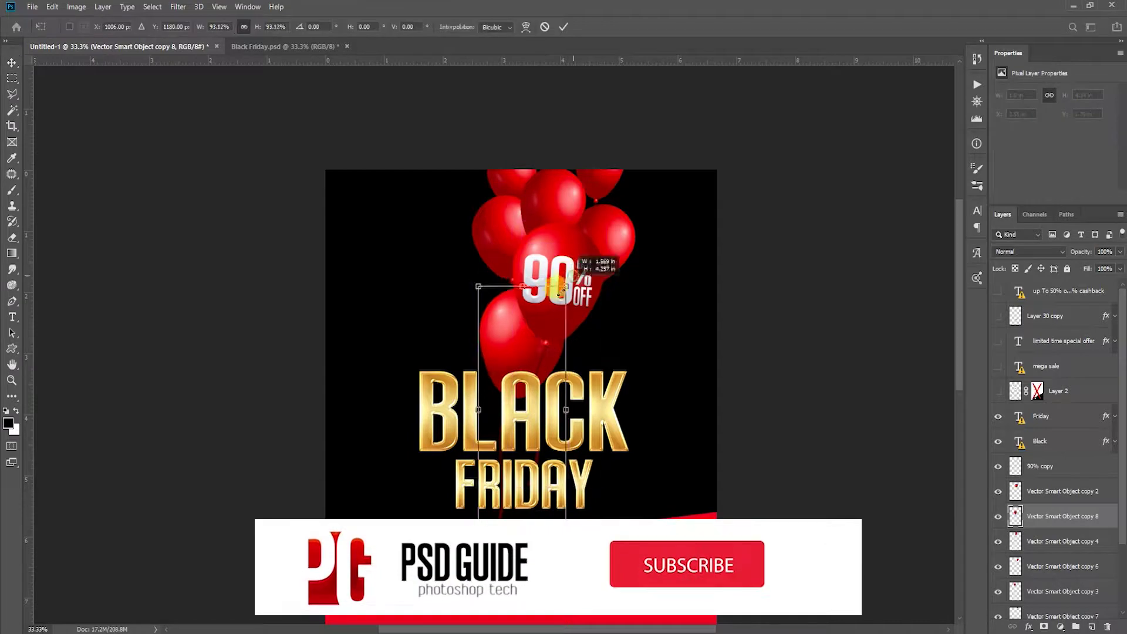
mouse_move(544, 345)
mouse_down()
mouse_move(525, 343)
mouse_move(565, 311)
mouse_move(604, 331)
mouse_up()
key(Return)
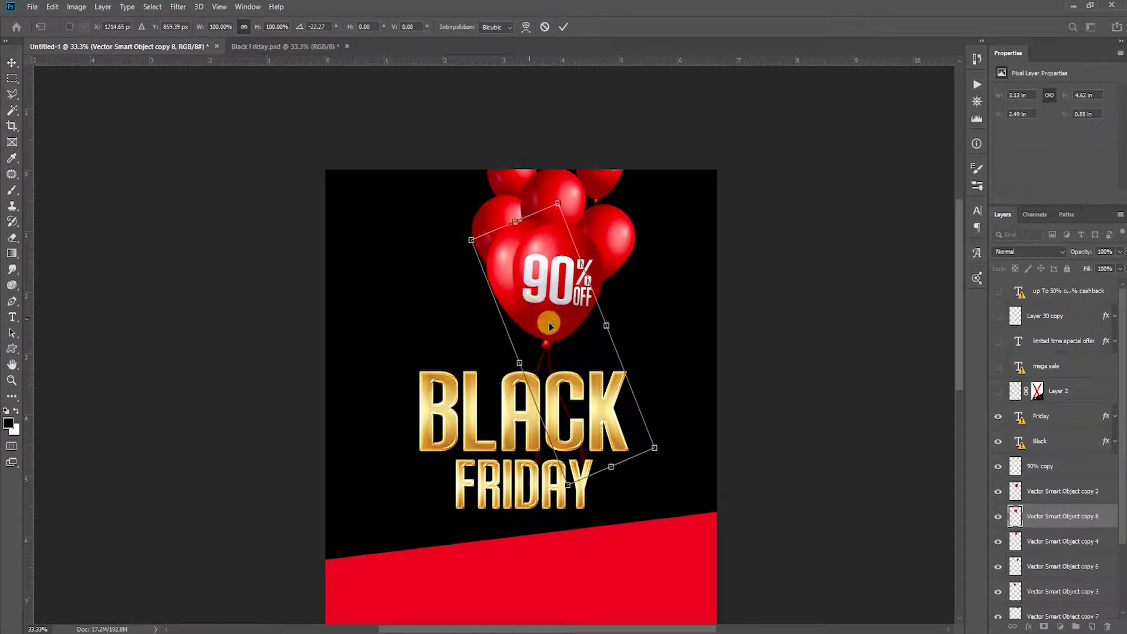
- Rotate a balloon copy and send it to the bottom of the layer stack
drag(658, 482, 580, 485)
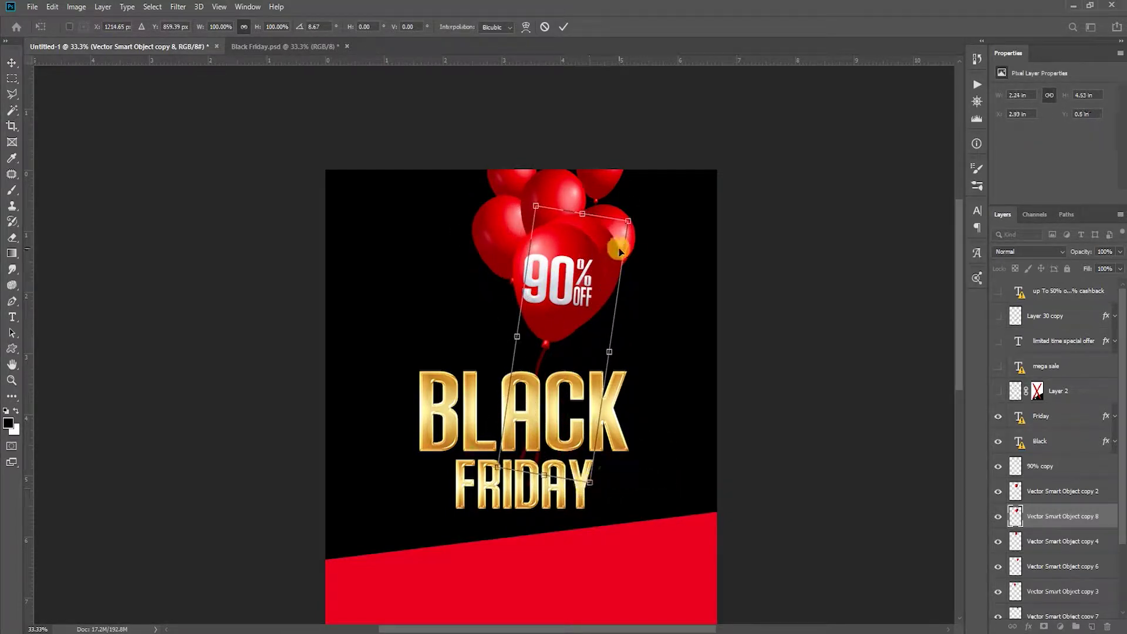
mouse_move(619, 251)
mouse_down()
mouse_move(644, 246)
mouse_move(659, 345)
mouse_move(531, 333)
mouse_move(504, 297)
mouse_move(510, 305)
mouse_up()
key(Return)
key(ctrl+shift+bracketleft)
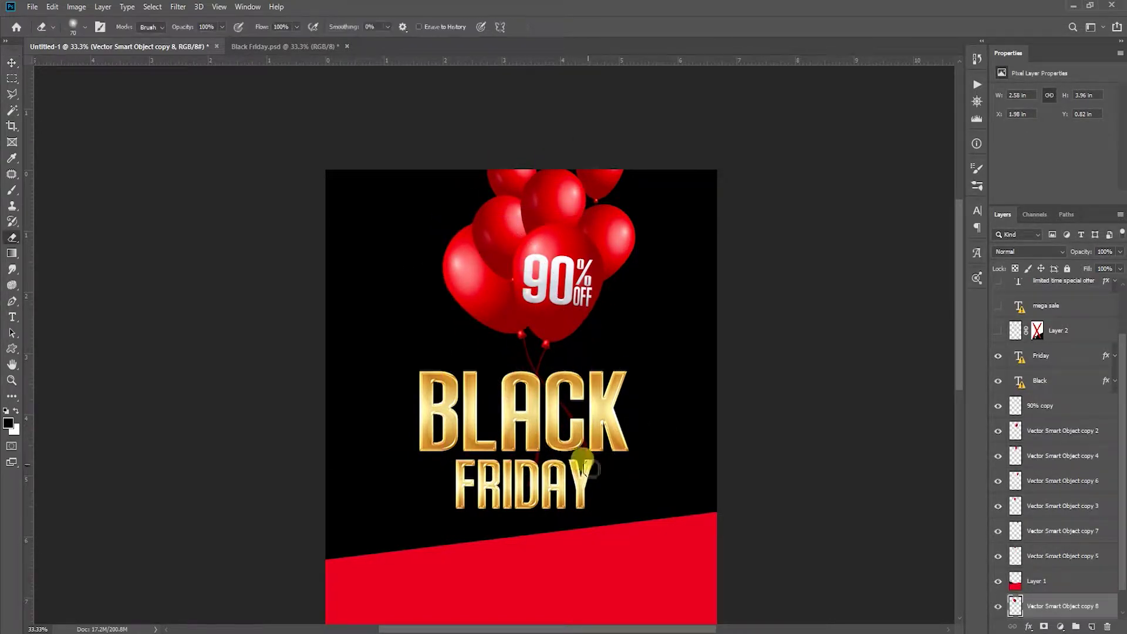
- Duplicate a red balloon, tilting it into place at the cluster's top-right
key(z)
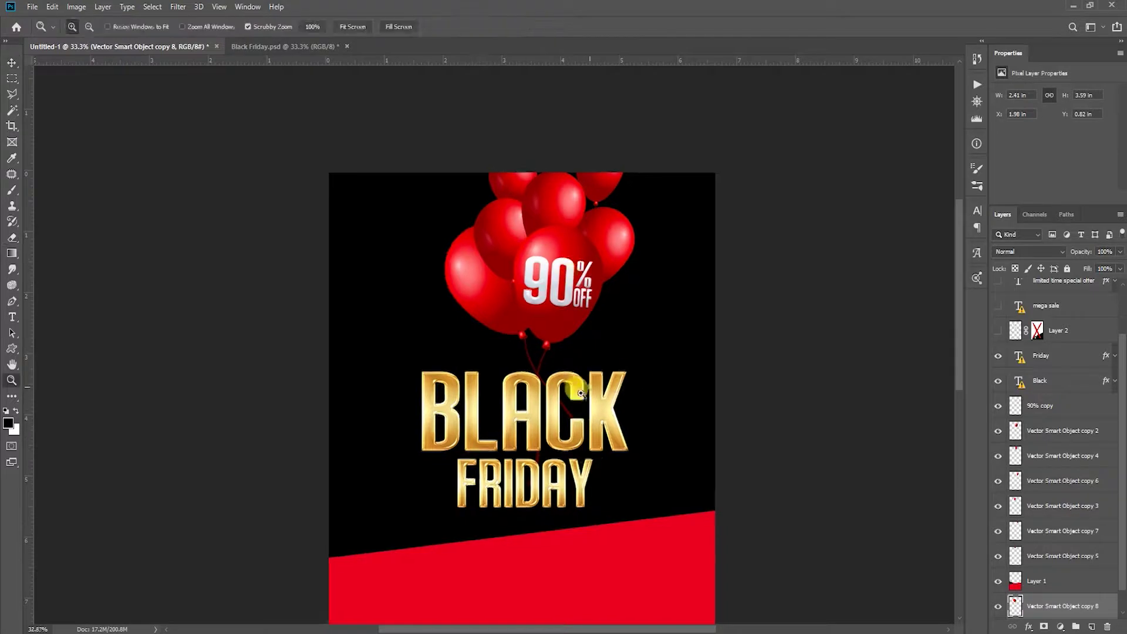
drag(546, 305, 559, 304)
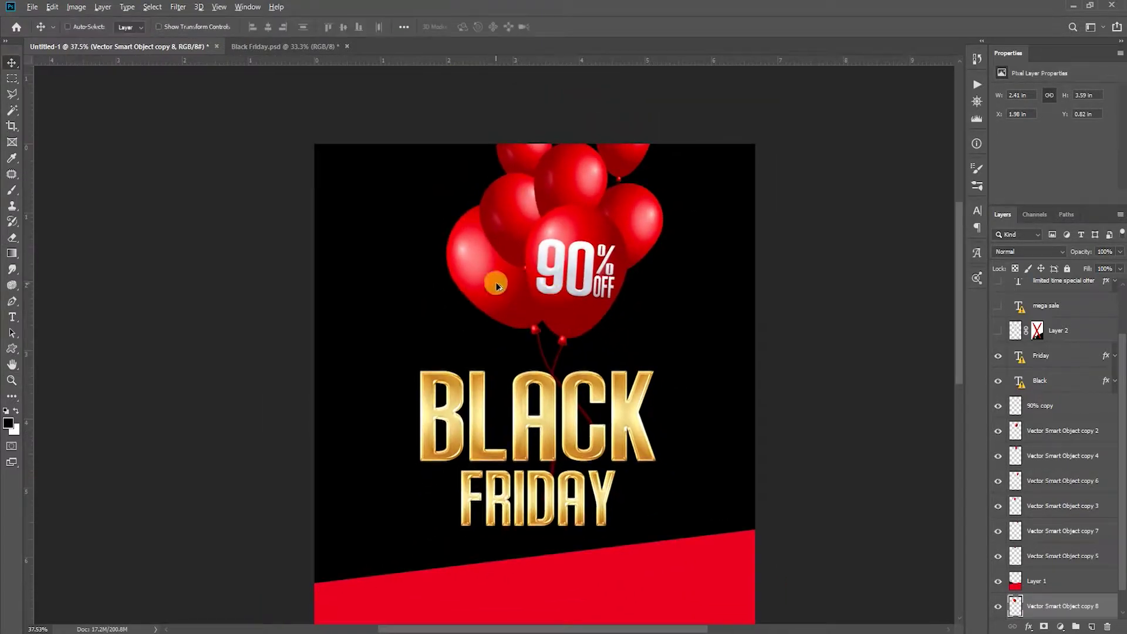
alt+drag(496, 286, 624, 305)
key(ctrl+t)
mouse_move(704, 329)
mouse_down()
mouse_move(712, 372)
mouse_move(686, 237)
mouse_move(694, 344)
mouse_up()
key(Return)
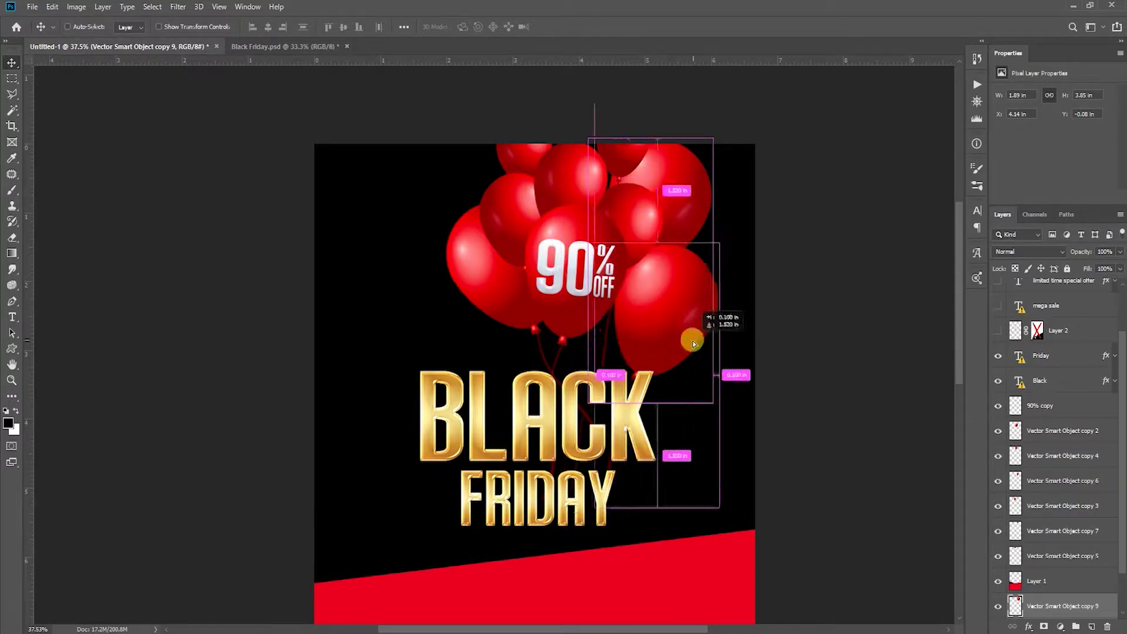
- Shrink that balloon to about 60% and place another copy lower down
key(ctrl+t)
mouse_move(717, 234)
mouse_down()
mouse_move(696, 279)
mouse_move(729, 264)
mouse_move(644, 340)
mouse_up()
key(Return)
key(ctrl+t)
mouse_move(685, 294)
mouse_down()
mouse_move(629, 340)
mouse_move(679, 235)
mouse_move(745, 195)
mouse_move(732, 219)
mouse_move(457, 246)
mouse_move(487, 237)
mouse_move(502, 343)
mouse_up()
key(Return)
- Add balloon copies at the upper and lower left, then select one balloon's layer
scroll(614, 382, down, 1)
key(v)
key(ctrl+t)
key(Return)
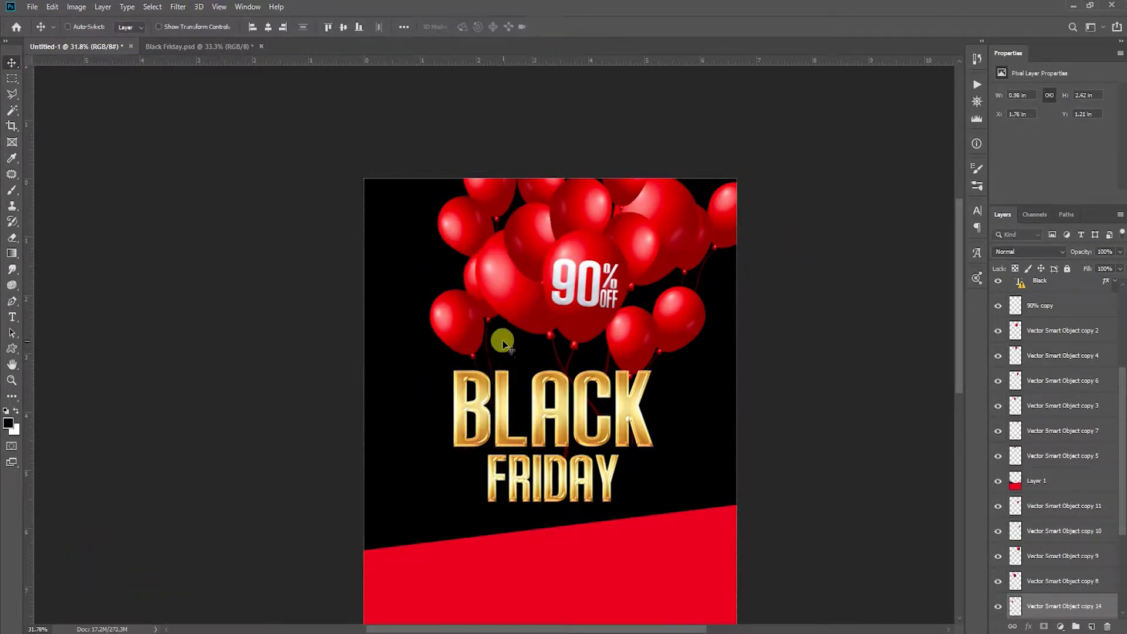
right_click(392, 371)
click(411, 379)
scroll(411, 378, down, 2)
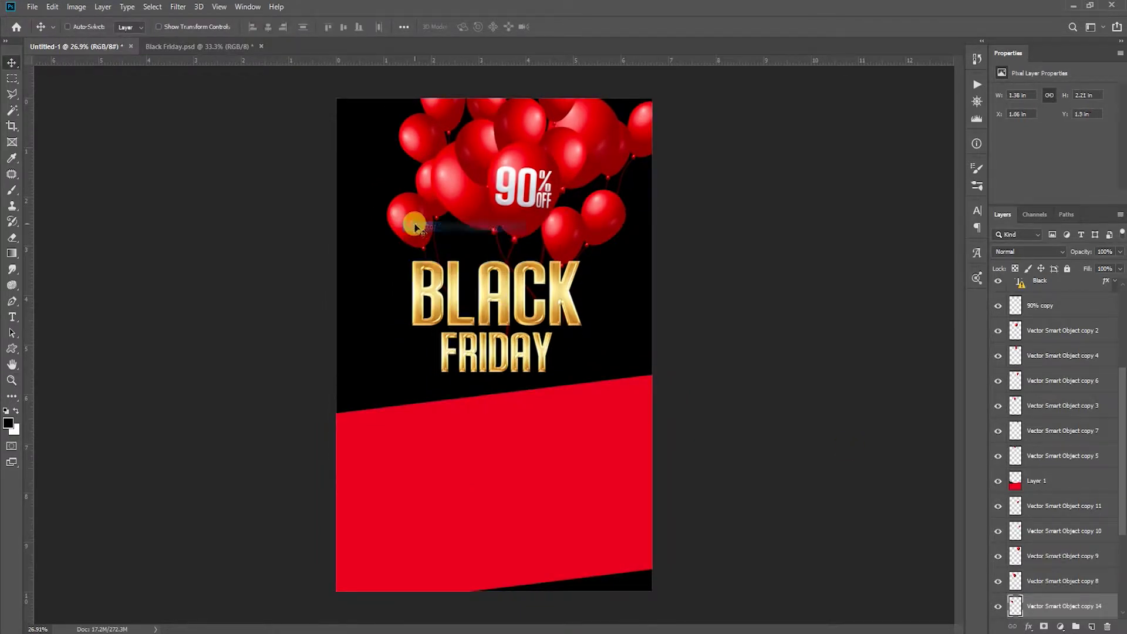
- Apply a new hue to the first balloon, then recolour the top-left balloon magenta
key(ctrl+u)
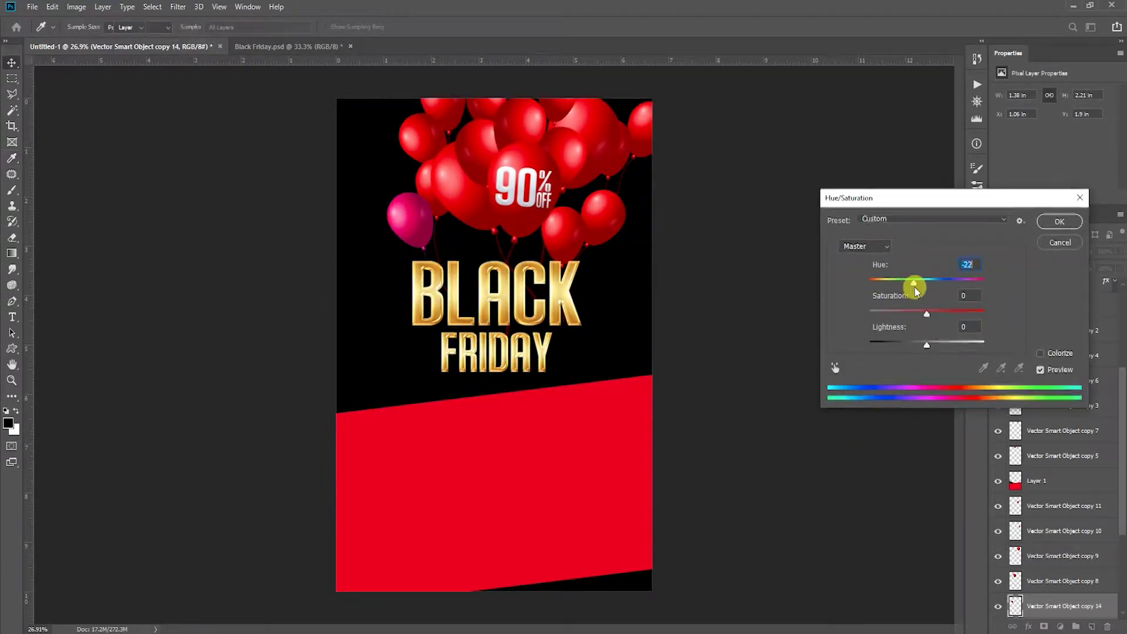
key(Return)
key(z)
drag(631, 317, 642, 317)
click(481, 223)
key(ctrl+u)
mouse_move(926, 280)
mouse_down()
mouse_move(870, 286)
mouse_move(943, 282)
mouse_up()
key(Return)
key(v)
- Recolour the centre balloon, then turn another red balloon orange
ctrl+click(503, 289)
key(ctrl+u)
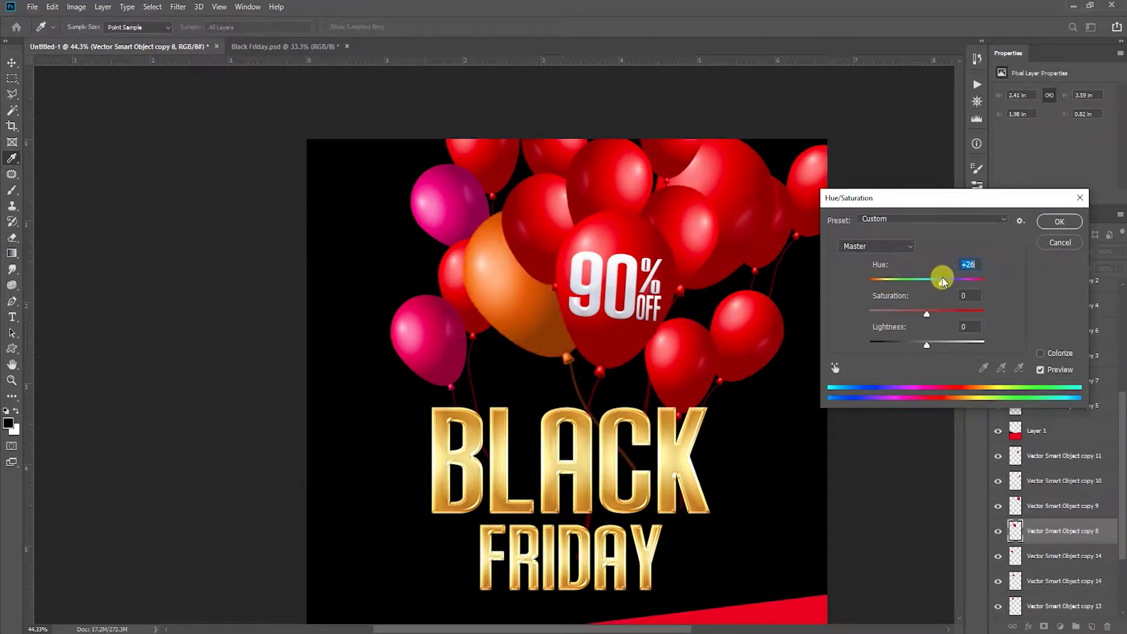
key(Return)
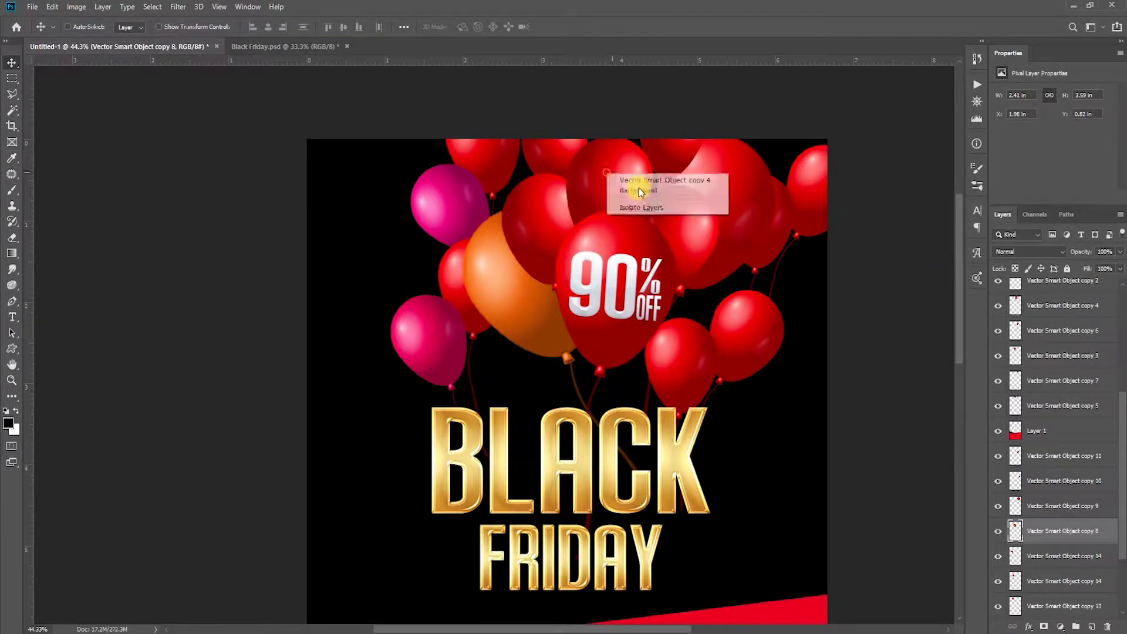
ctrl+click(641, 179)
key(ctrl+u)
key(Return)
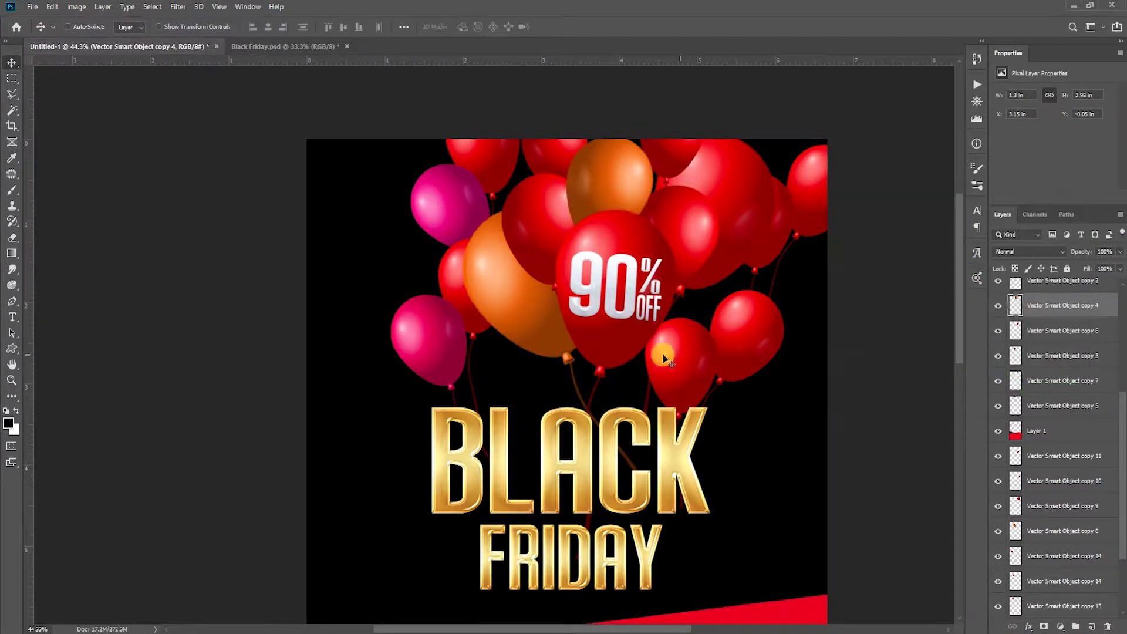
- Turn the lower-right red balloon cyan with Hue/Saturation
ctrl+click(429, 327)
ctrl+click(658, 382)
key(ctrl+u)
drag(926, 282, 996, 281)
key(Return)
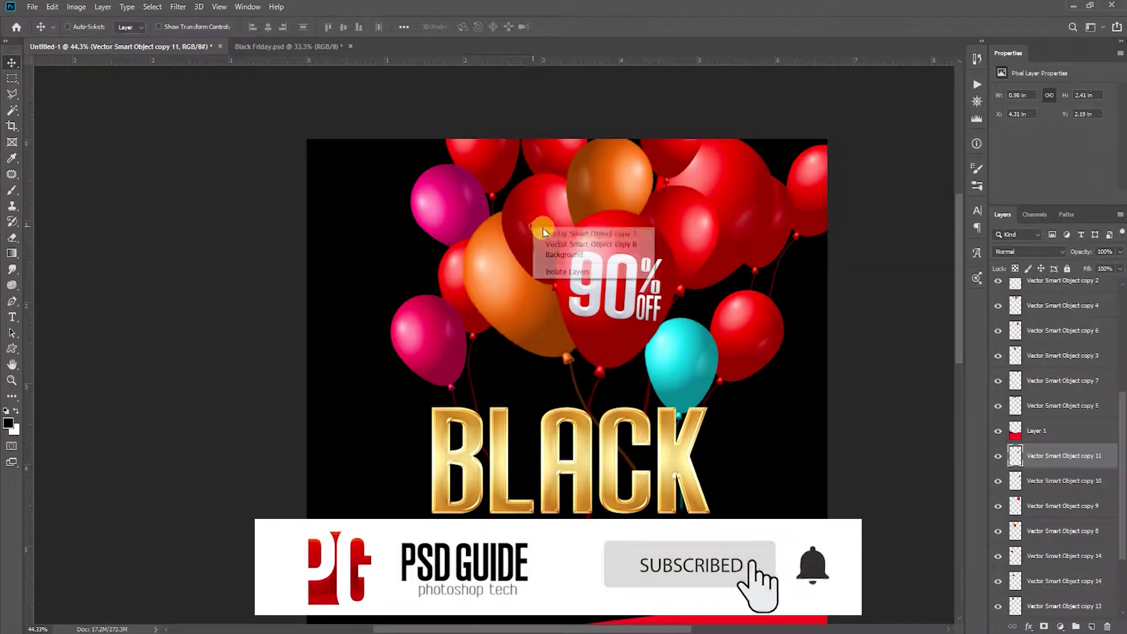
- Shift one red balloon's hue to purple and another's to pink
ctrl+click(538, 235)
key(ctrl+u)
mouse_move(926, 282)
mouse_down()
mouse_move(906, 283)
mouse_move(979, 280)
mouse_move(857, 287)
mouse_move(887, 287)
mouse_up()
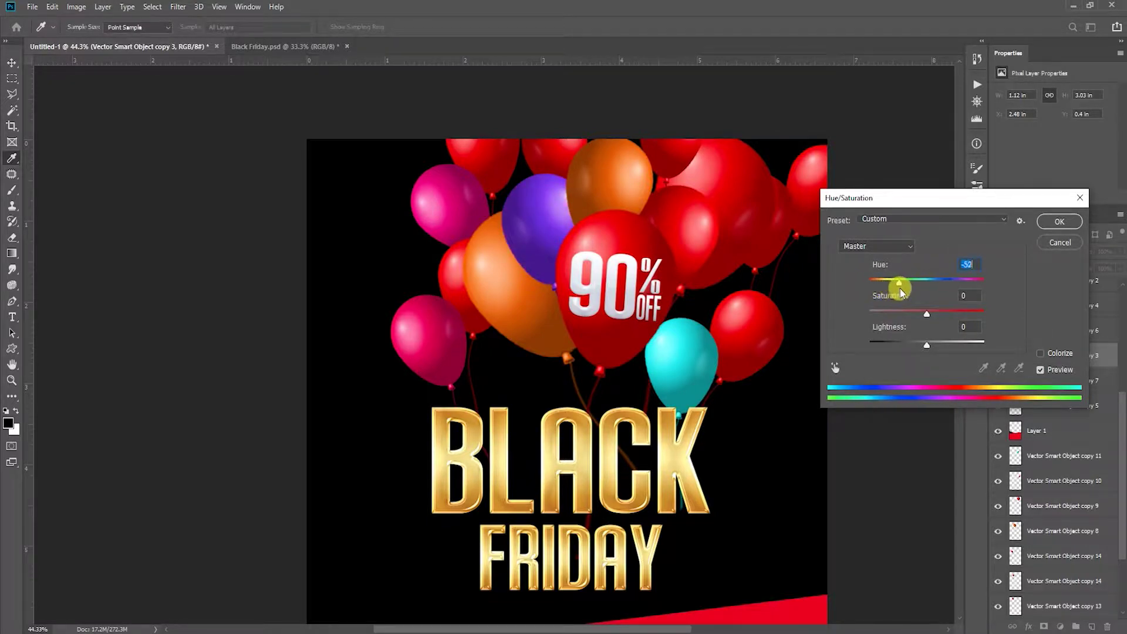
key(Return)
ctrl+click(681, 235)
key(ctrl+u)
drag(926, 279, 883, 286)
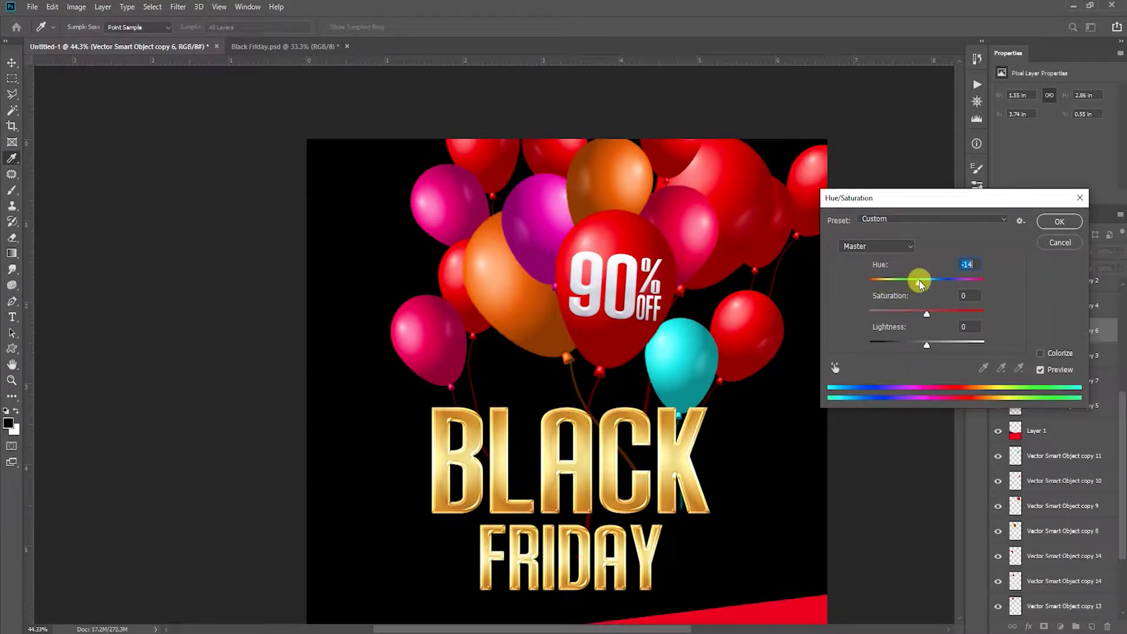
key(Return)
- Make the top-right balloon blue and the balloon behind 90% OFF purple
click(751, 170)
key(ctrl+u)
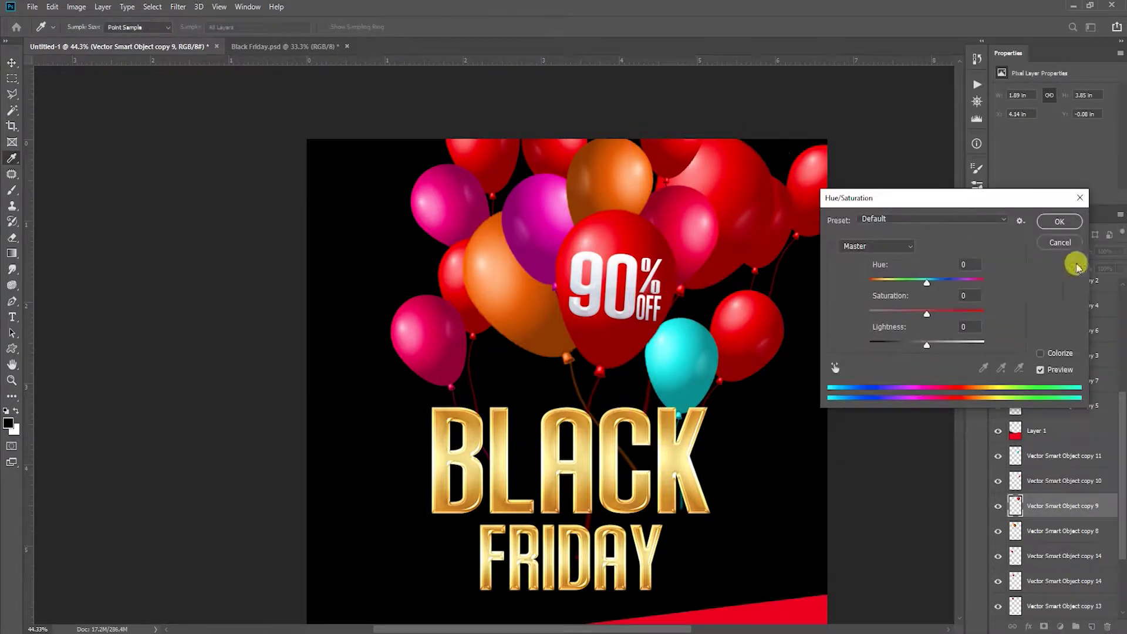
mouse_move(926, 283)
mouse_down()
mouse_move(970, 282)
mouse_move(877, 283)
mouse_up()
key(Return)
key(v)
click(570, 163)
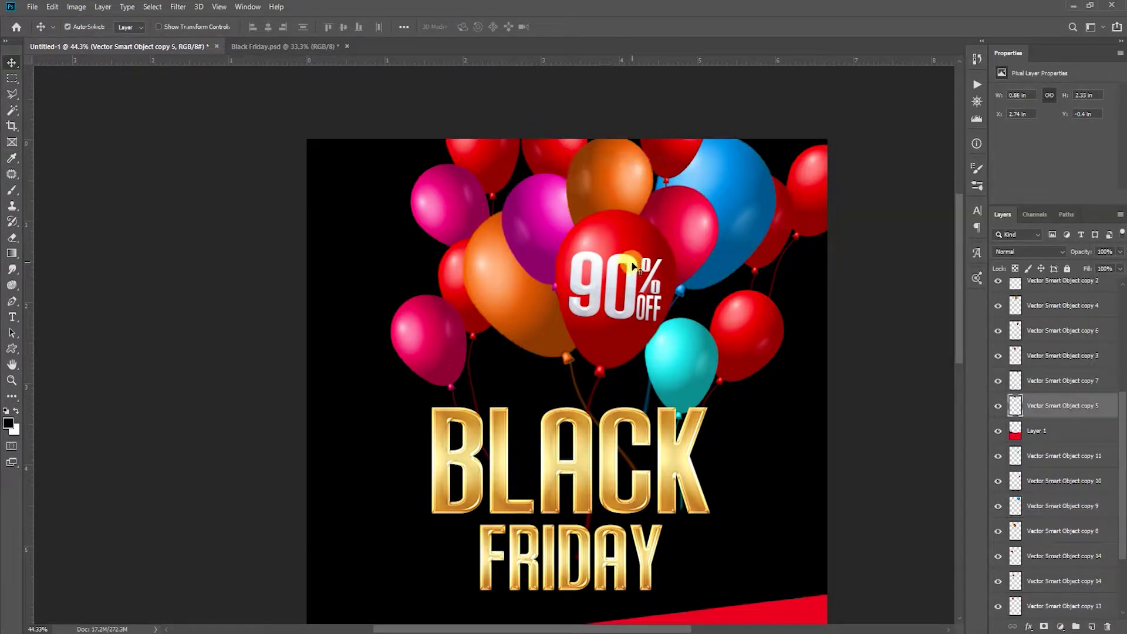
key(ctrl+u)
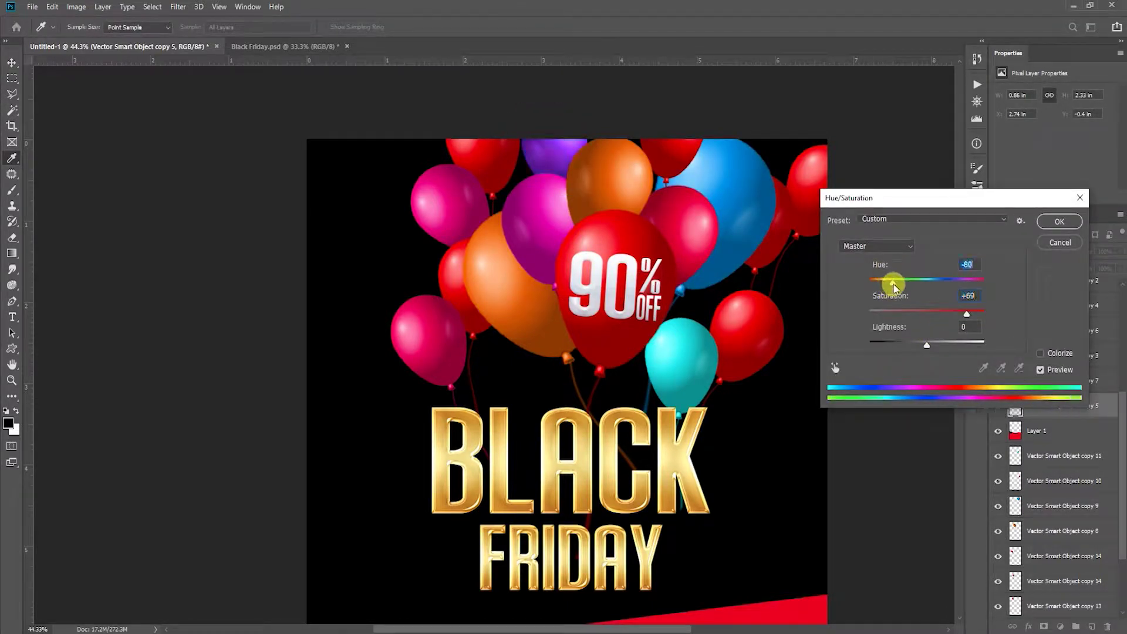
key(Return)
- Pick the top balloon's layer from the stack and turn it light blue
right_click(774, 243)
click(822, 251)
key(ctrl+u)
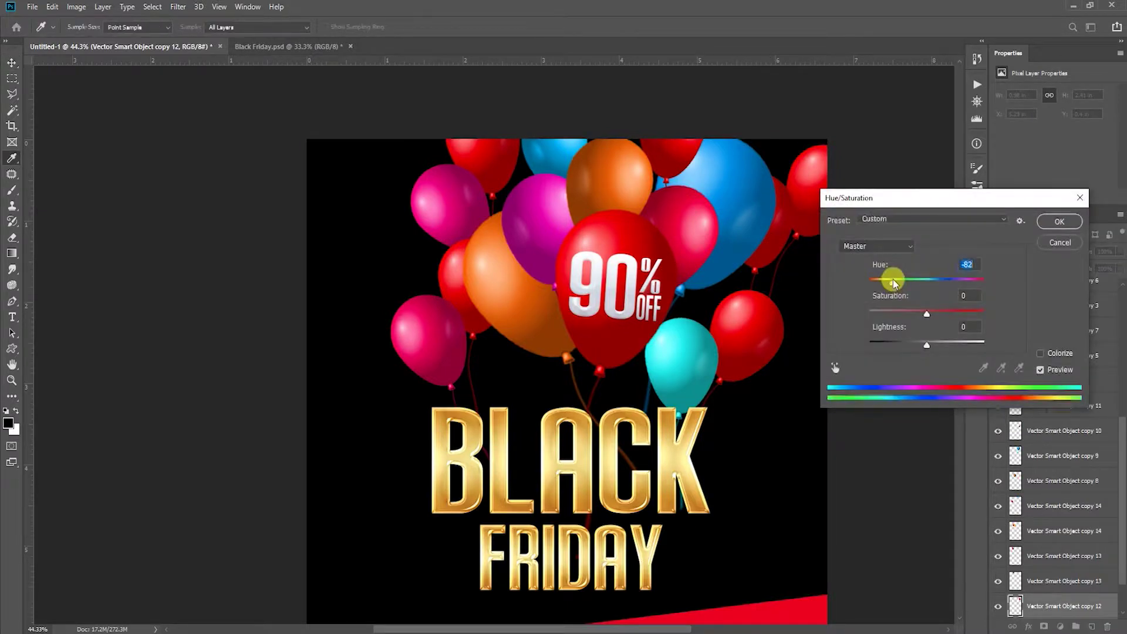
key(Return)
mouse_move(927, 282)
mouse_down()
mouse_move(884, 284)
mouse_move(894, 282)
mouse_up()
key(ctrl+u)
key(Return)
- Recolour another red balloon on the right purple and zoom out to the whole poster
right_click(755, 321)
click(781, 346)
key(ctrl+u)
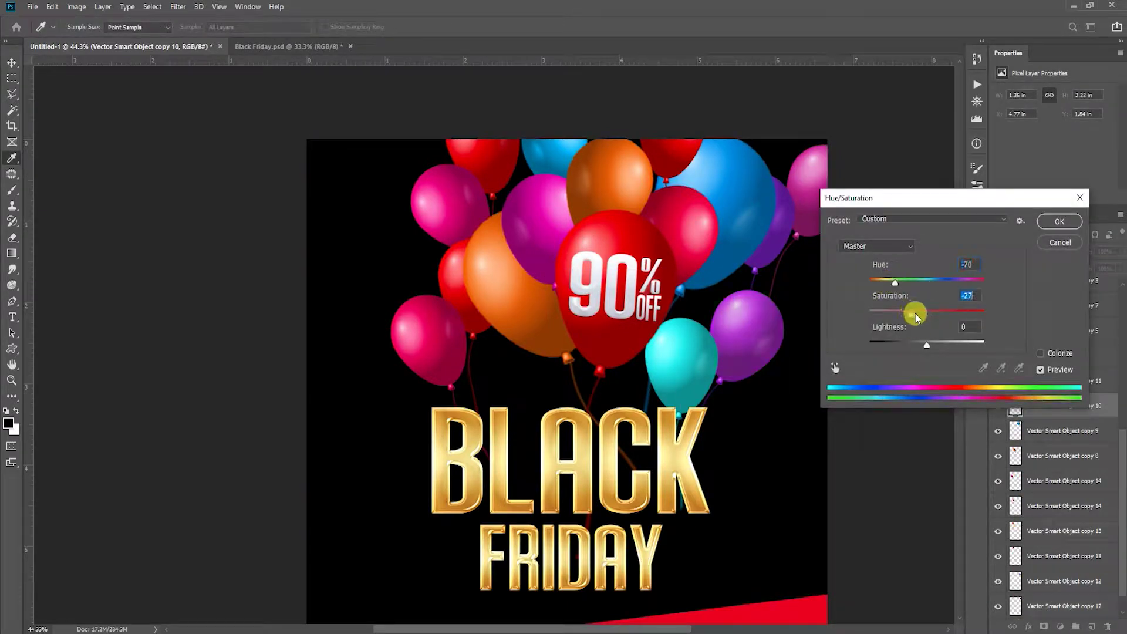
key(Return)
key(z)
drag(692, 334, 659, 228)
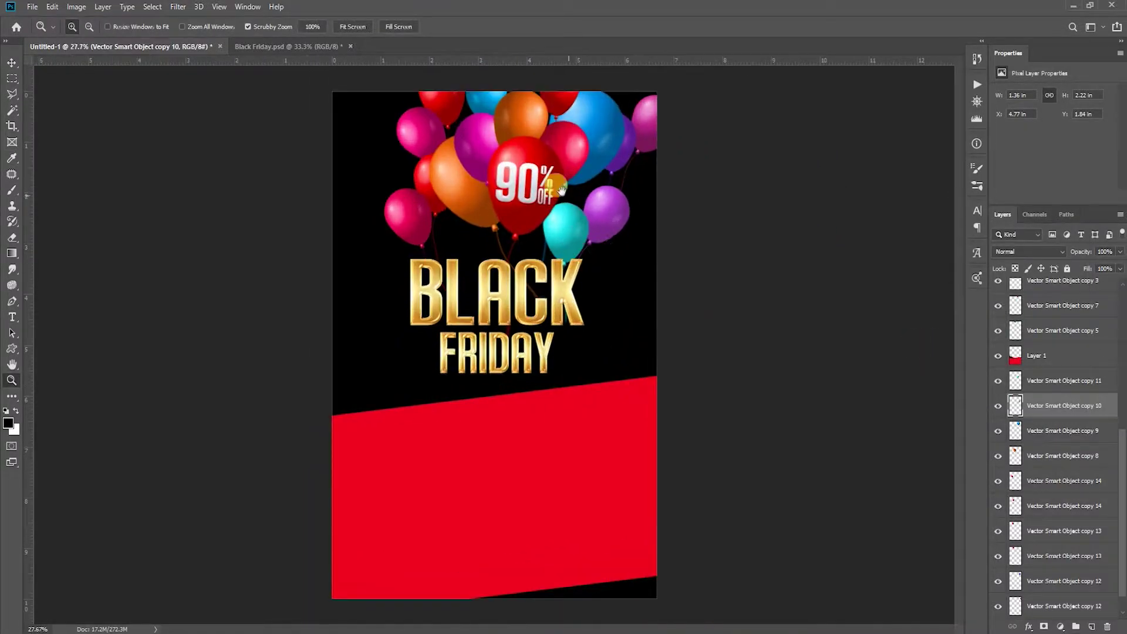
- Select all the added balloon layers and shift them slightly left
click(1055, 382)
shift+click(1037, 578)
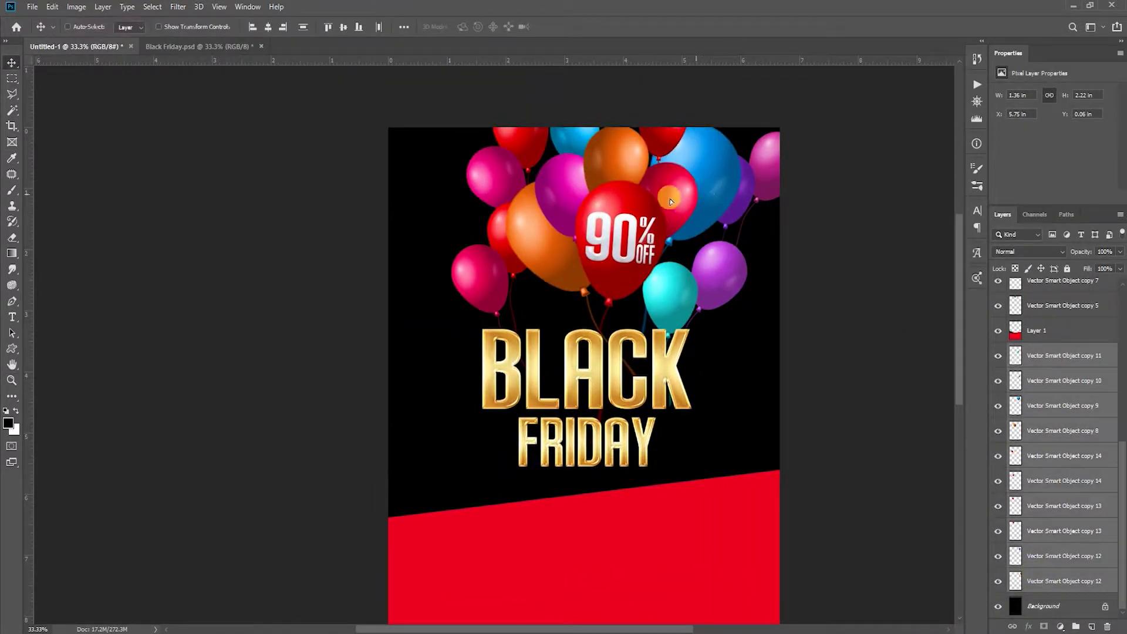
key(v)
mouse_move(757, 267)
mouse_down()
mouse_move(691, 299)
mouse_move(712, 387)
mouse_move(699, 258)
mouse_up()
right_click(484, 233)
click(529, 236)
key(e)
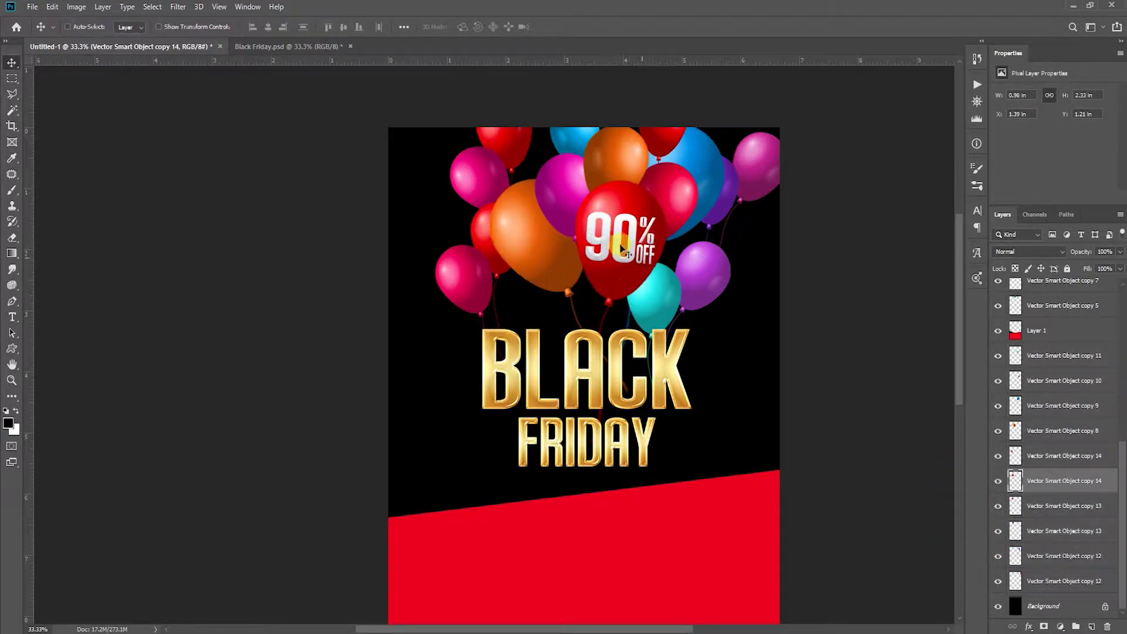
- Show the confetti layer, brighten its fill, delete its mask, and spread it across the poster
scroll(985, 420, up, 5)
click(998, 391)
click(1074, 391)
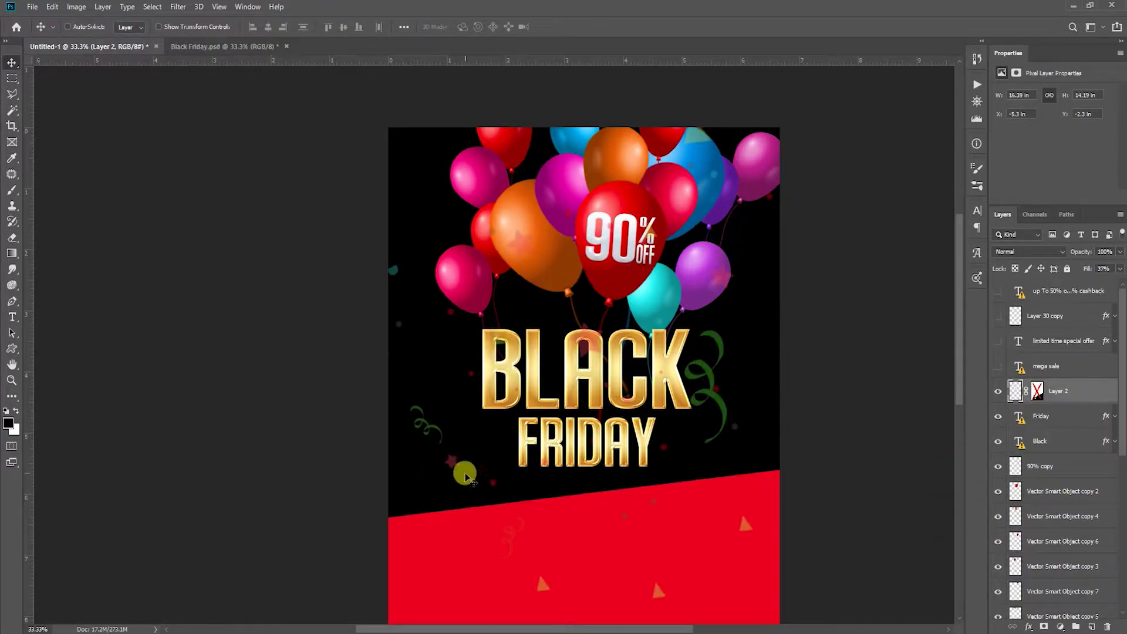
drag(1121, 276, 1117, 287)
right_click(1037, 391)
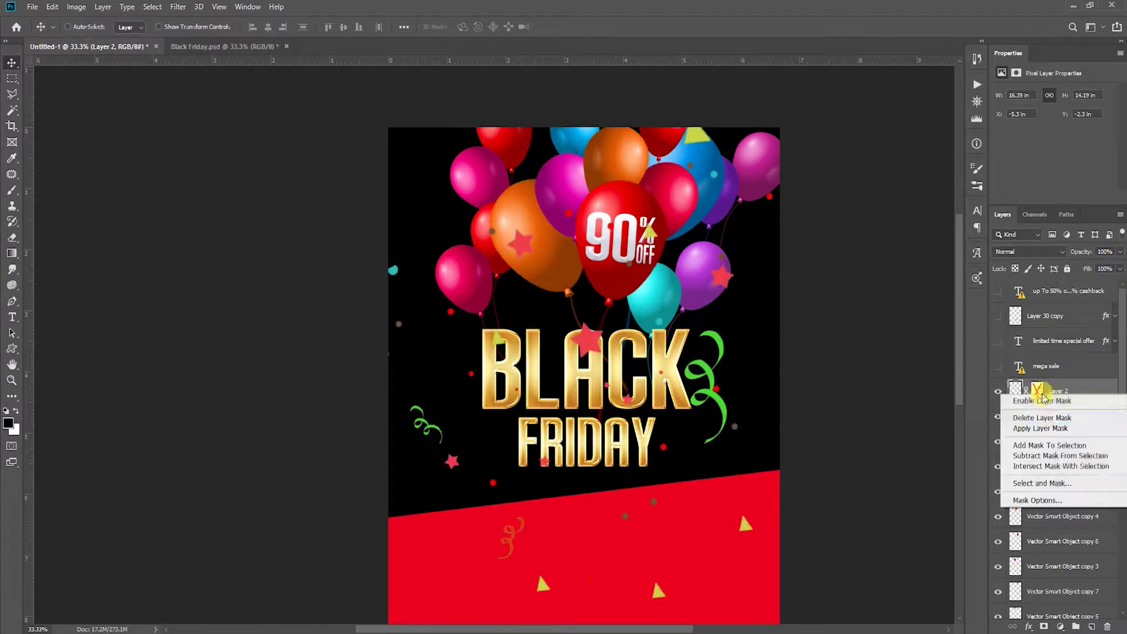
click(1051, 405)
mouse_move(419, 263)
mouse_down()
mouse_move(845, 375)
mouse_move(691, 227)
mouse_move(753, 284)
mouse_move(322, 593)
mouse_move(771, 231)
mouse_move(697, 308)
mouse_move(717, 284)
mouse_move(635, 488)
mouse_up()
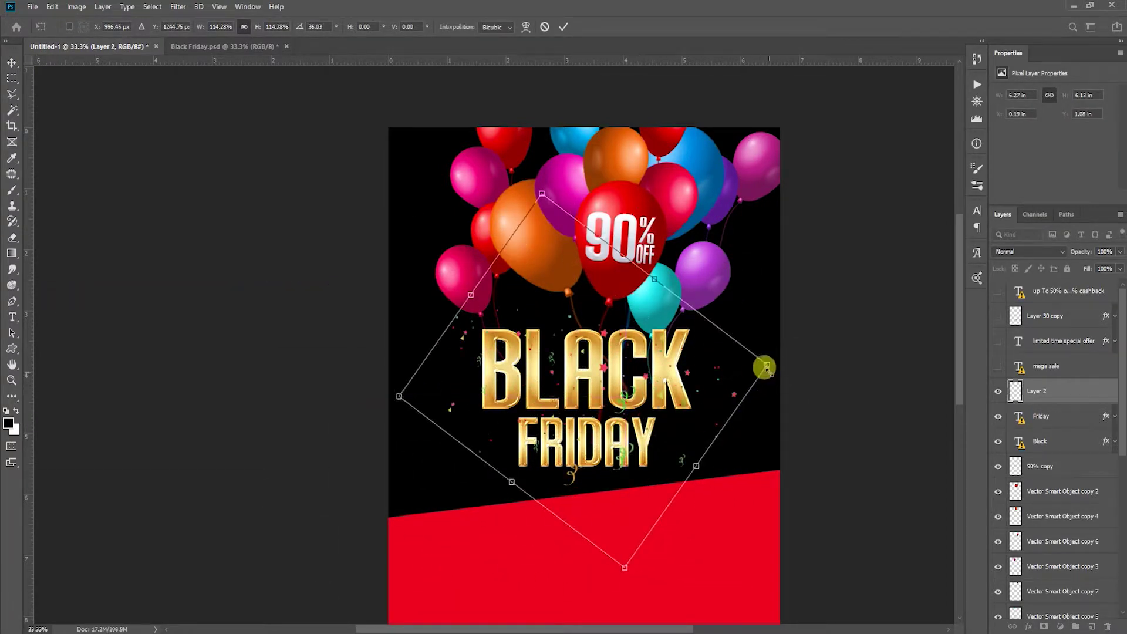
mouse_move(762, 369)
mouse_down()
mouse_move(956, 448)
mouse_move(801, 378)
mouse_move(815, 402)
mouse_up()
key(Return)
- Free-transform the confetti layer, trying a slight tilt and leaving it level
key(e)
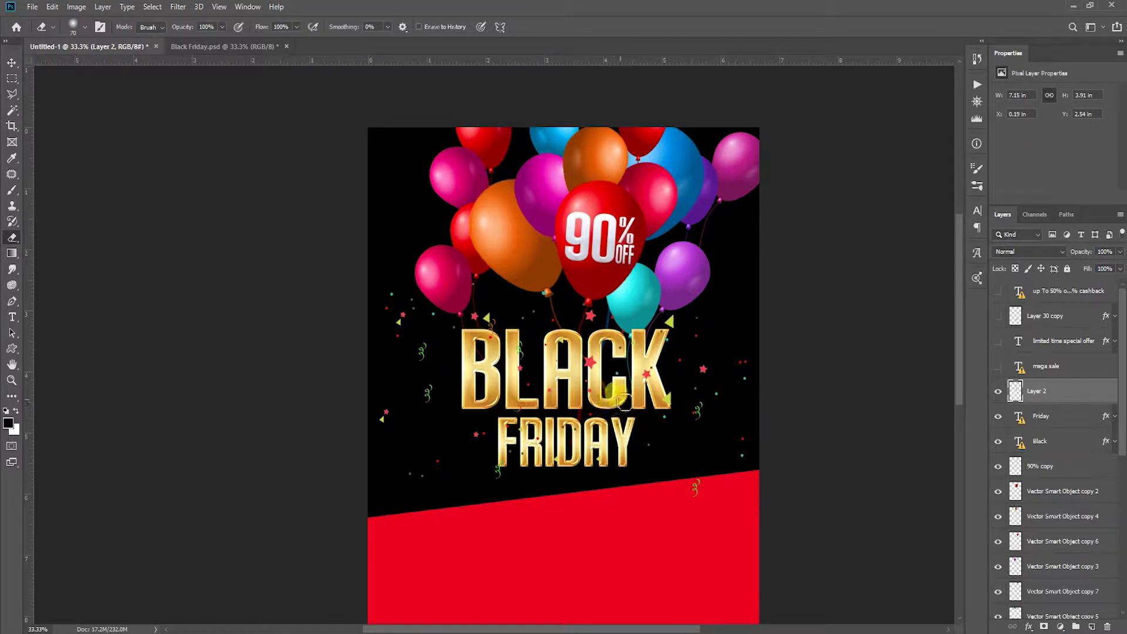
key(ctrl+t)
drag(803, 540, 810, 526)
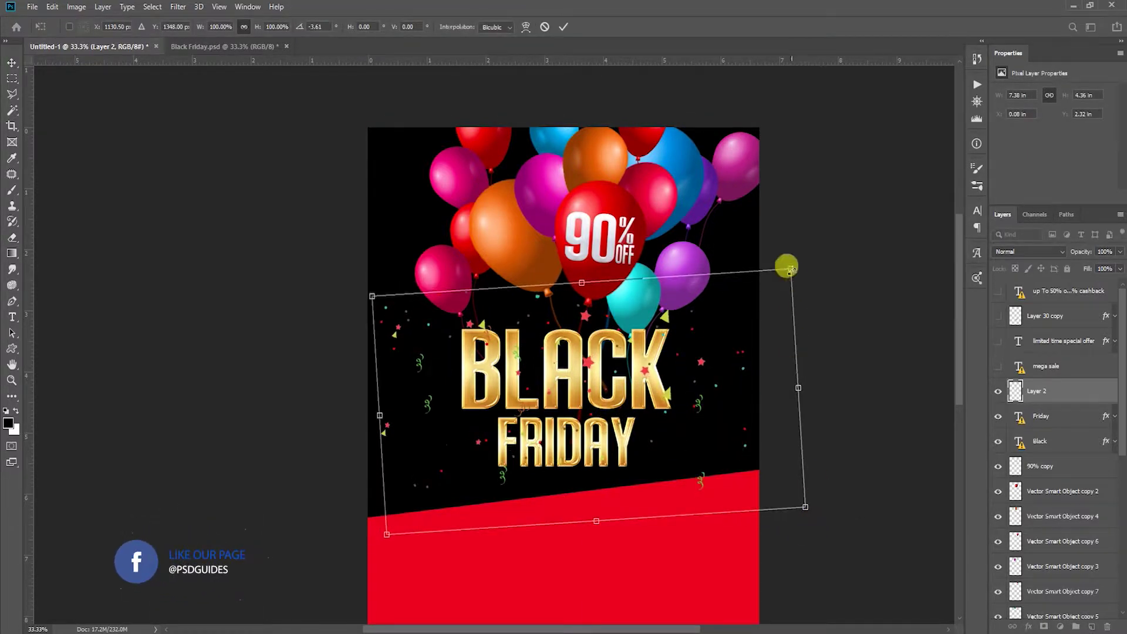
drag(790, 269, 787, 251)
key(Return)
key(v)
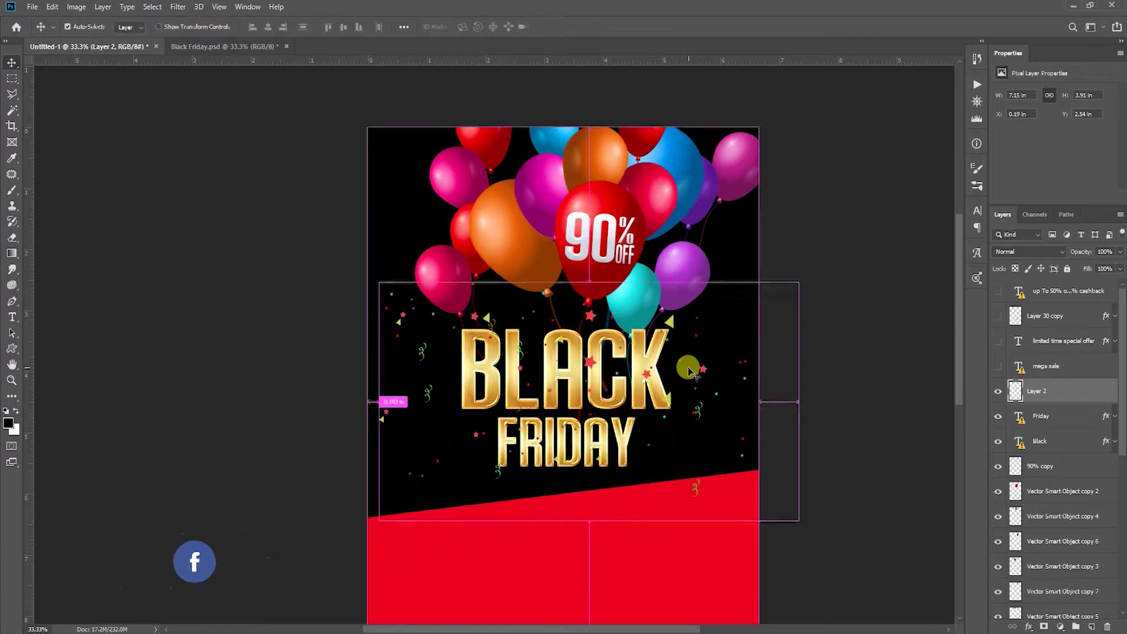
- Place an enlarged, roughly double-size confetti copy over the balloons and hide the original
drag(737, 403, 699, 194)
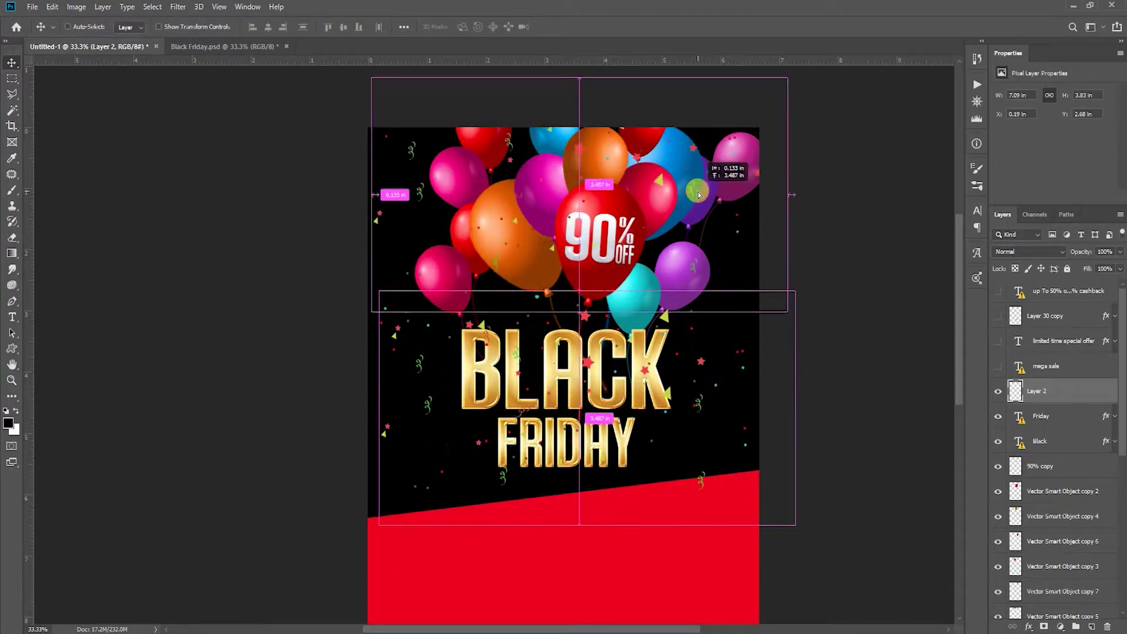
key(ctrl+t)
drag(789, 307, 939, 534)
drag(529, 263, 569, 384)
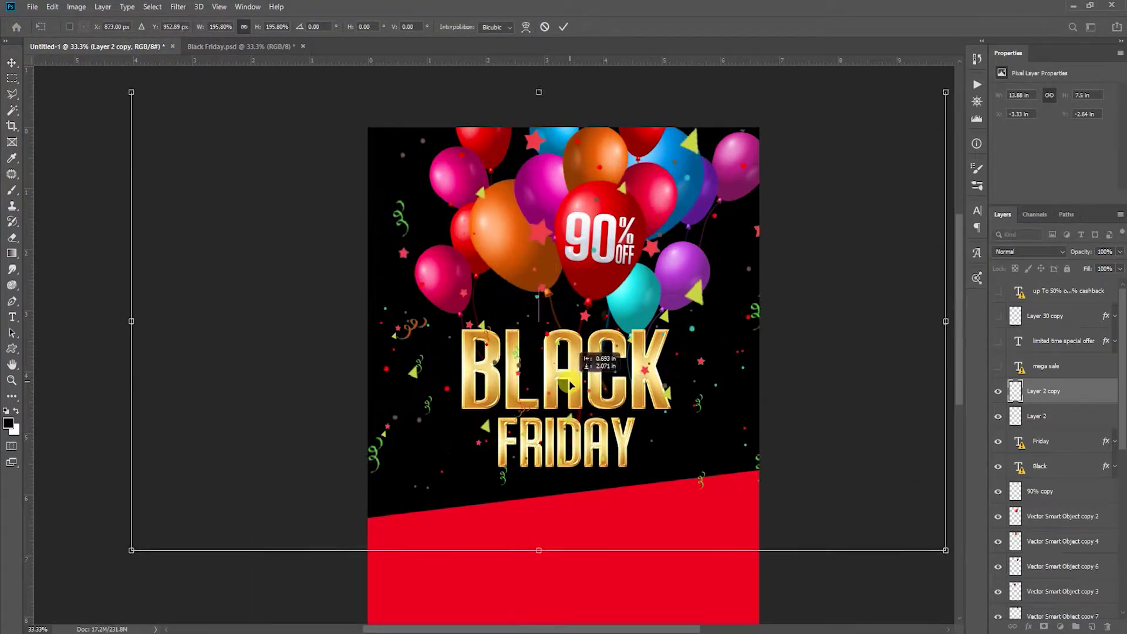
key(Return)
click(998, 416)
drag(678, 270, 728, 305)
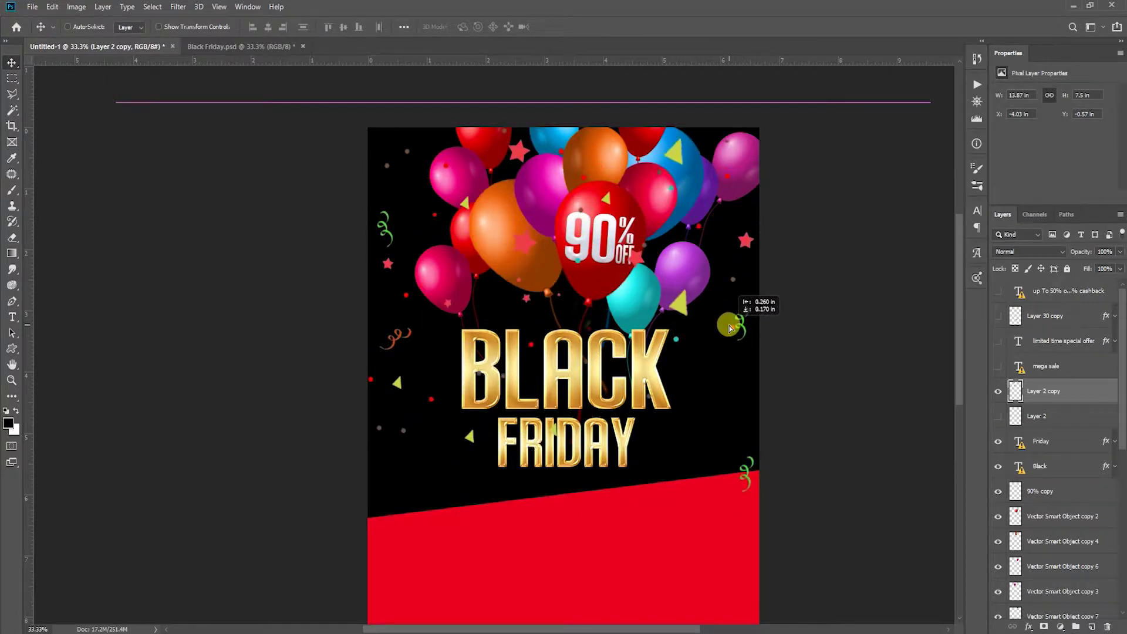
key(ctrl+0)
- Show the original confetti again, move it onto the red panel, and enlarge it there
click(998, 416)
click(1022, 411)
drag(614, 385, 597, 459)
key(ctrl+t)
drag(741, 338, 805, 310)
drag(646, 464, 567, 488)
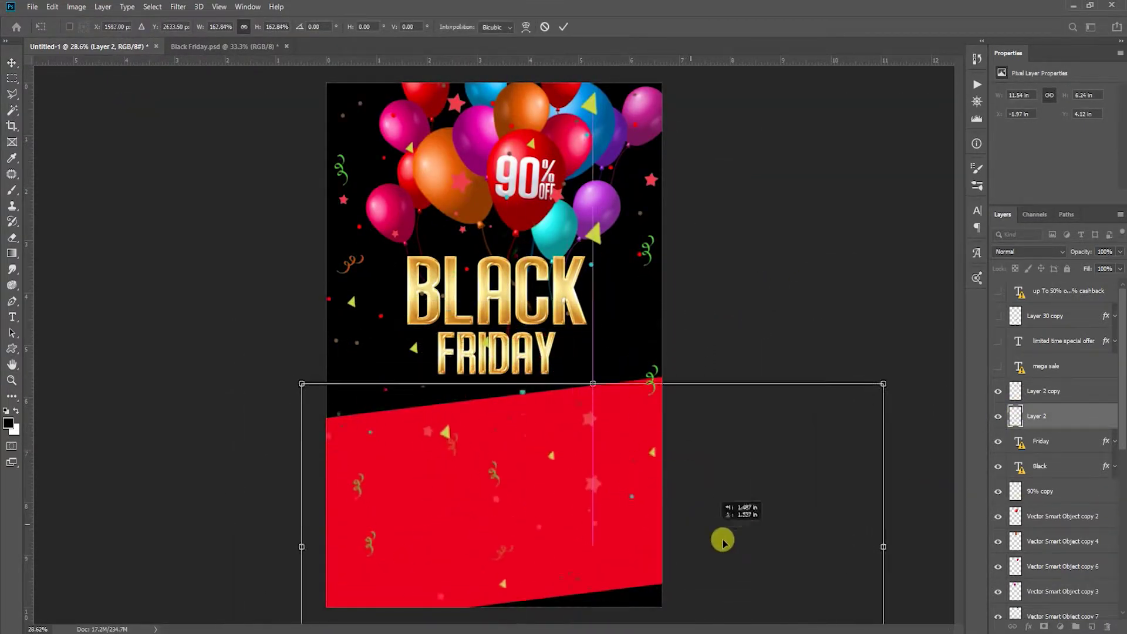
key(Return)
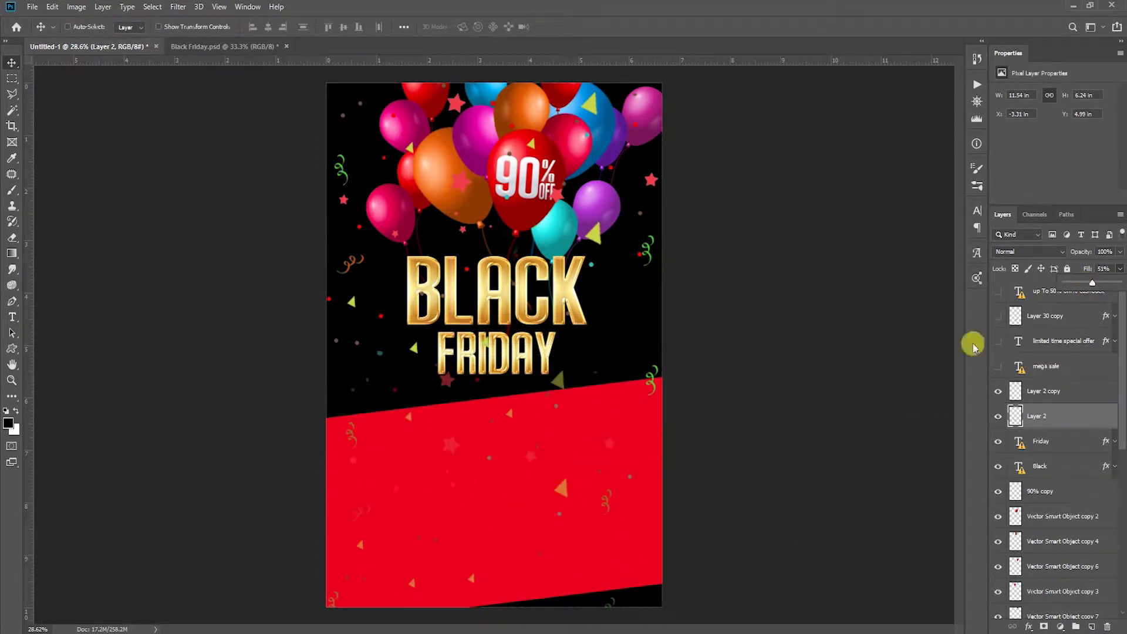
- Move MEGA SALE up on the panel and resize it to fit the red band
click(1080, 366)
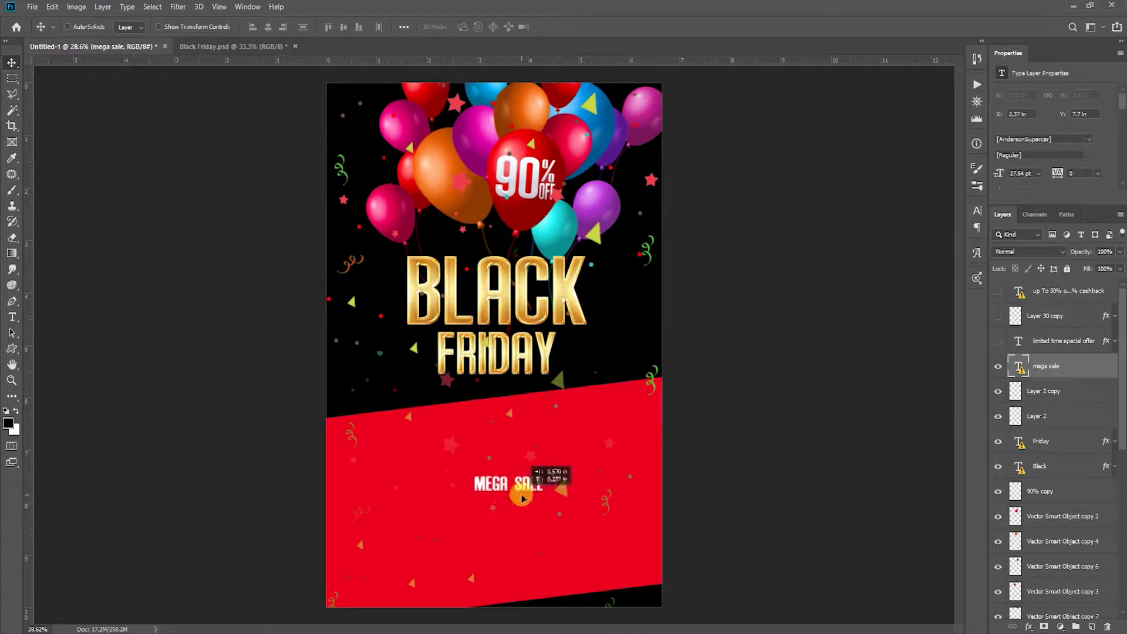
mouse_move(520, 496)
mouse_down()
mouse_move(505, 452)
mouse_move(612, 460)
mouse_up()
key(ctrl+t)
key(Return)
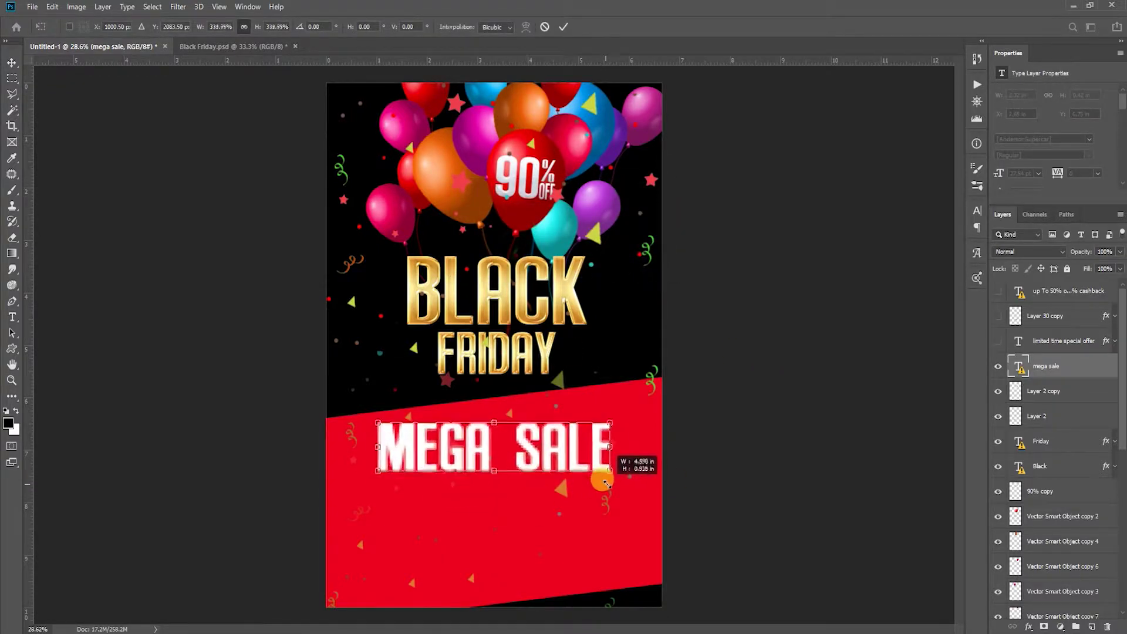
key(Return)
key(z)
click(620, 348)
key(v)
key(ctrl+t)
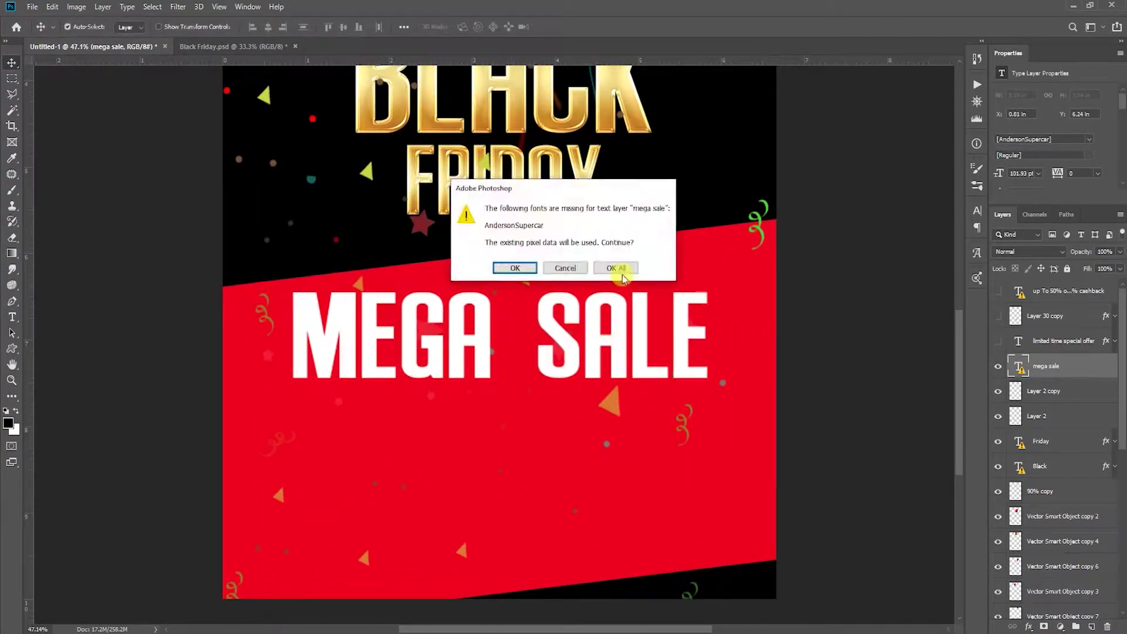
click(617, 267)
drag(705, 282, 667, 297)
key(Return)
- Show LIMITED TIME SPECIAL OFFER under MEGA SALE, scaled to about 80%
click(998, 341)
click(1050, 344)
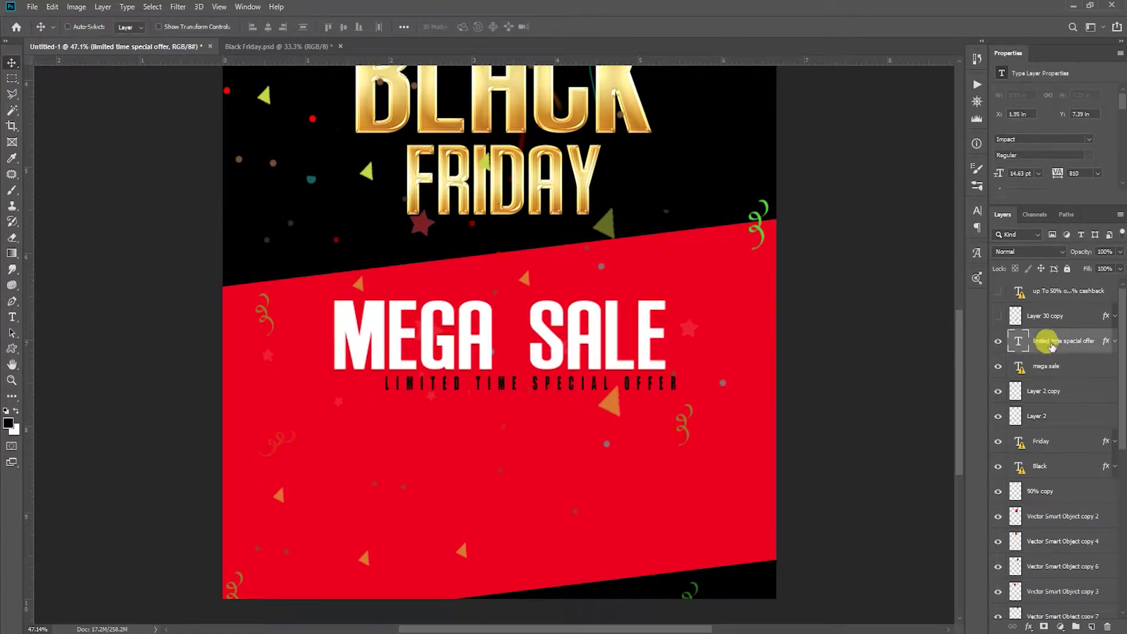
drag(688, 404, 653, 405)
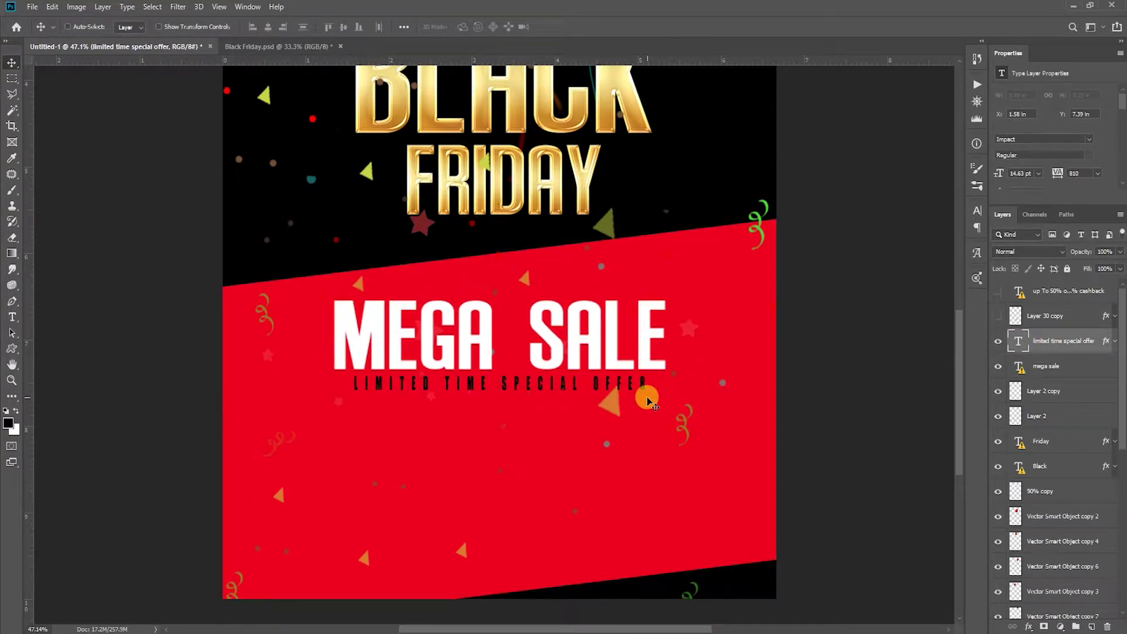
key(ctrl+t)
drag(502, 397, 503, 393)
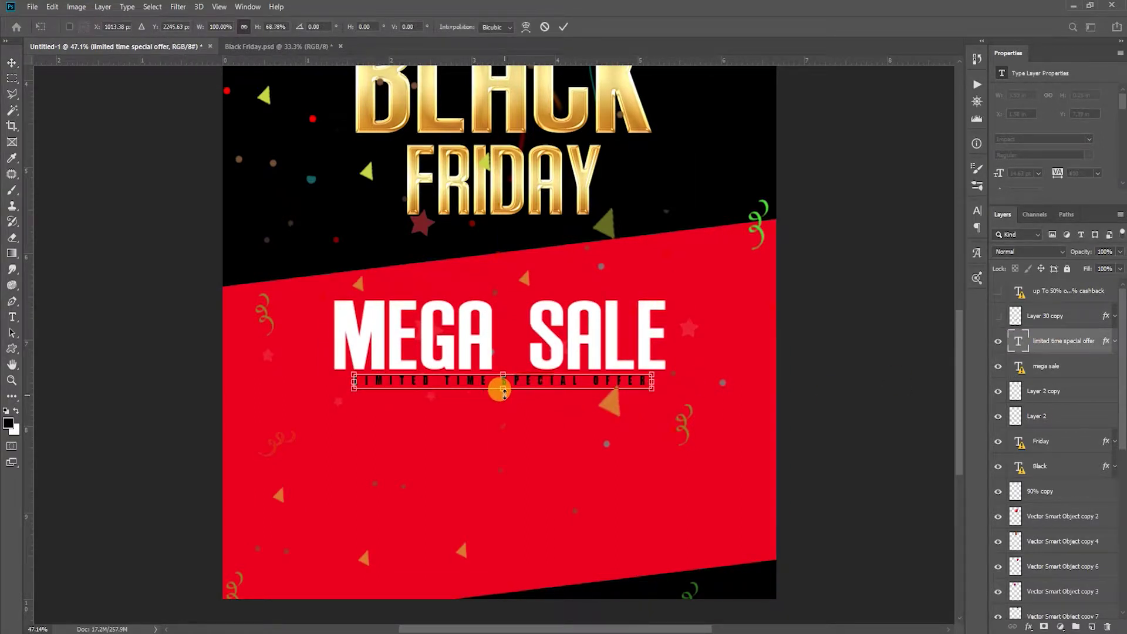
key(Return)
- Move the SHOP NOW button to the bottom of the panel, centred on the poster
alt+scroll(511, 389, up, 3)
ctrl+click(1071, 365)
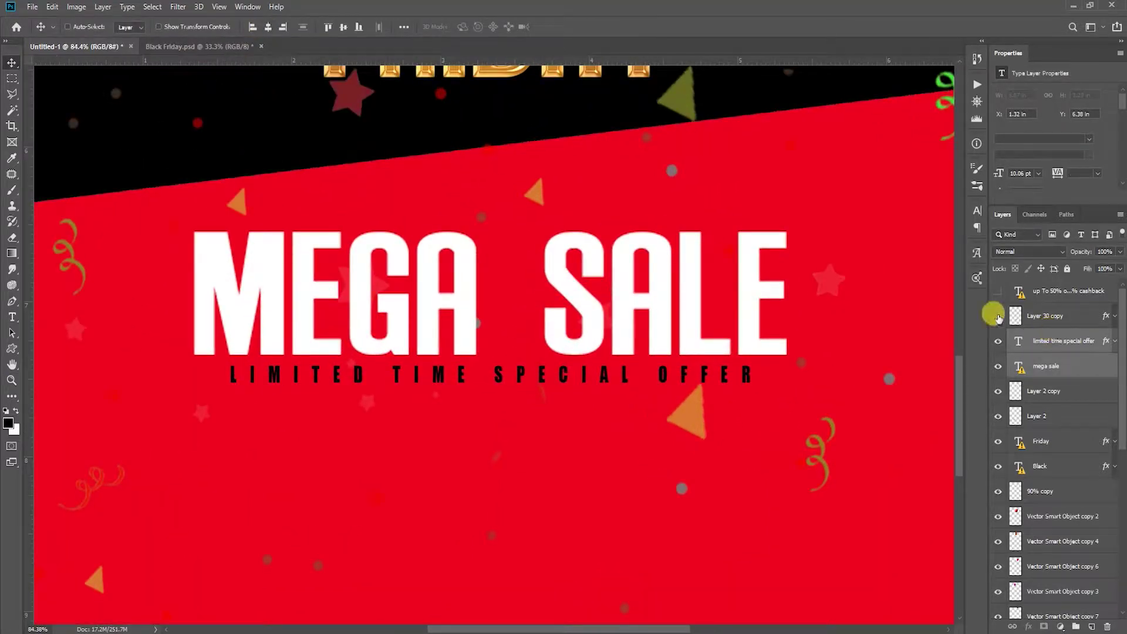
click(1064, 322)
key(ctrl+0)
drag(524, 423, 524, 558)
key(z)
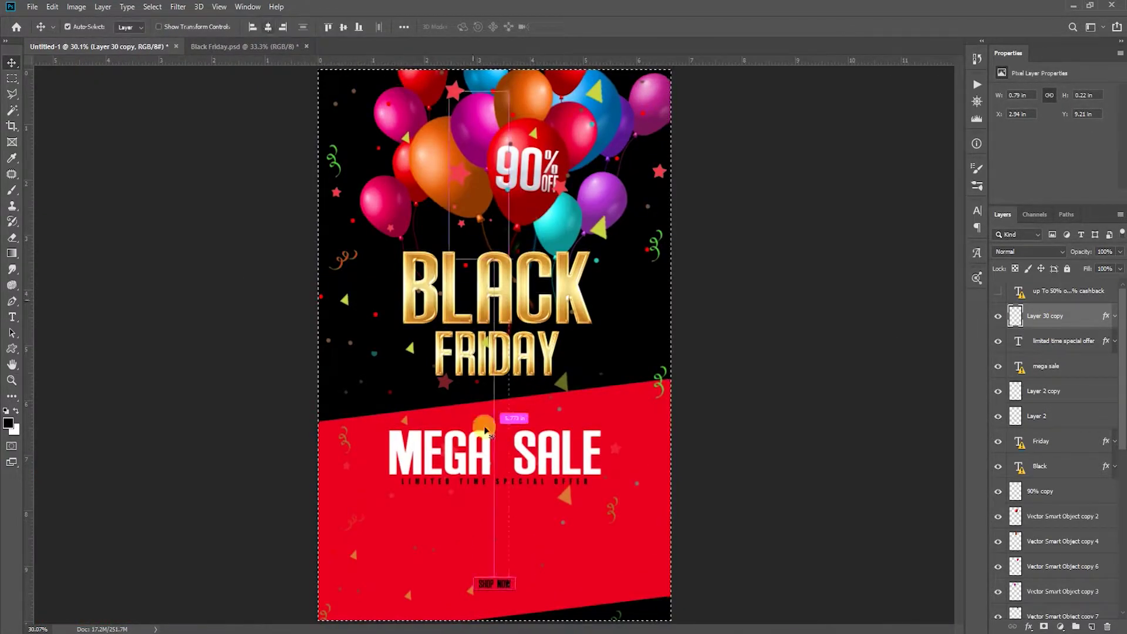
click(559, 500)
key(v)
drag(560, 500, 520, 496)
- Make the cashback offer line visible and zoom out to review the poster
click(998, 291)
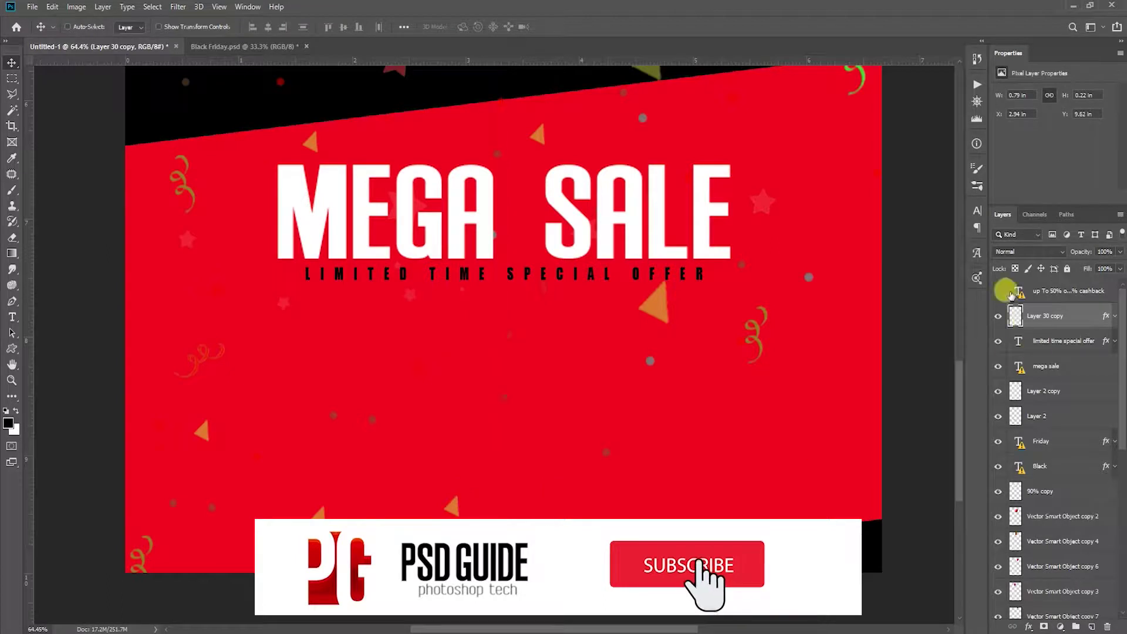
click(1065, 290)
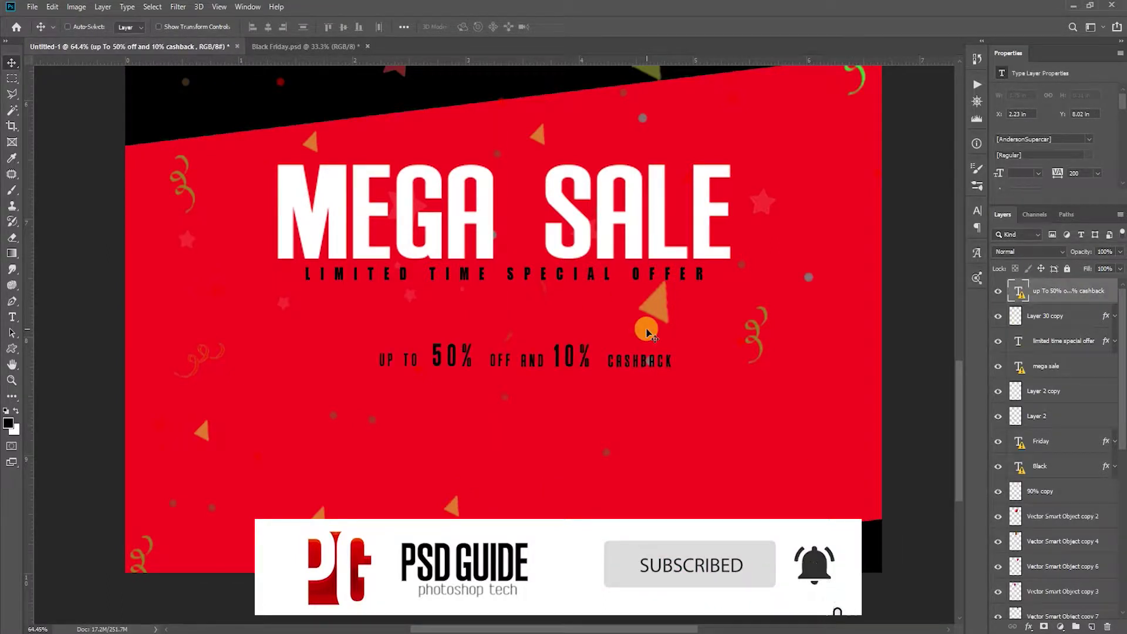
key(z)
drag(645, 332, 575, 332)
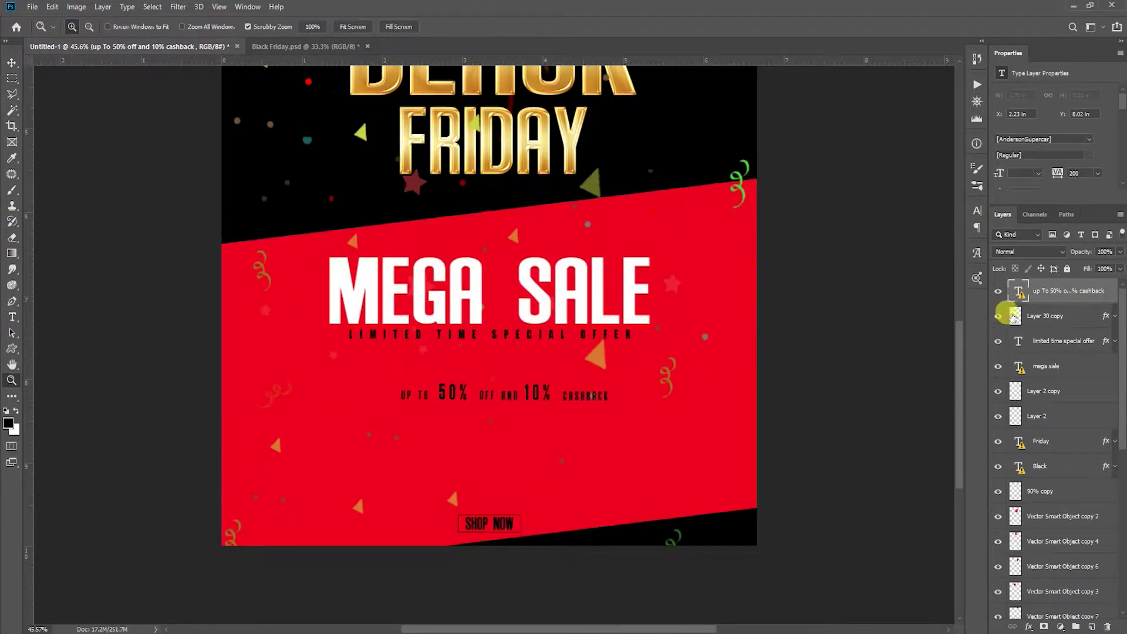
click(998, 290)
key(v)
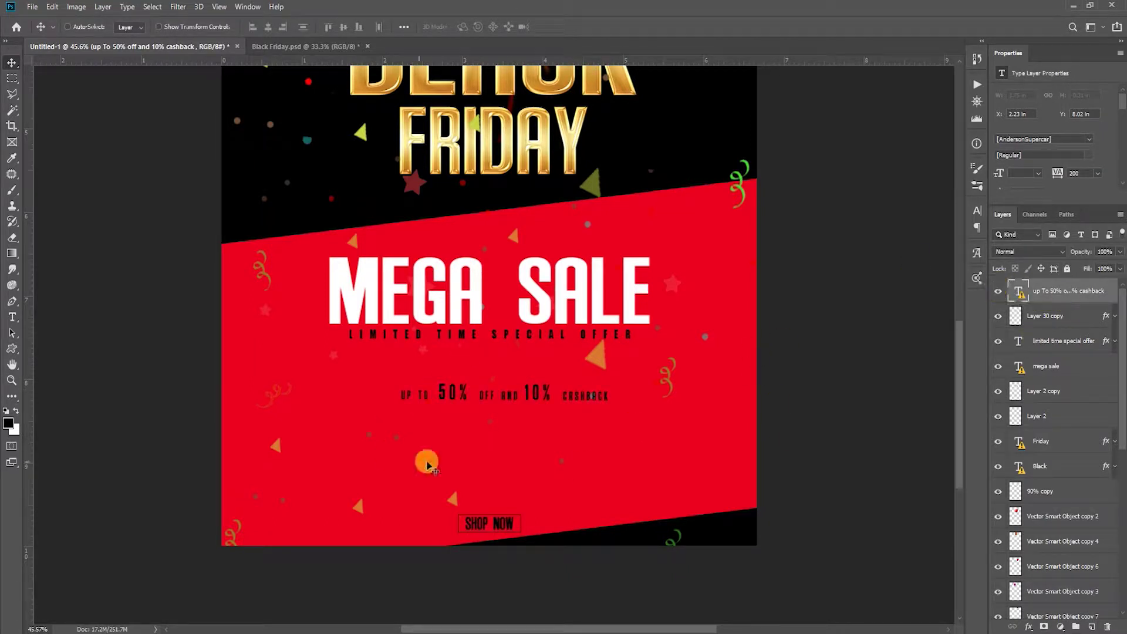
scroll(427, 465, up, 3)
- Set the cashback line to Bebas Neue Bold with tracking 0
key(t)
click(420, 343)
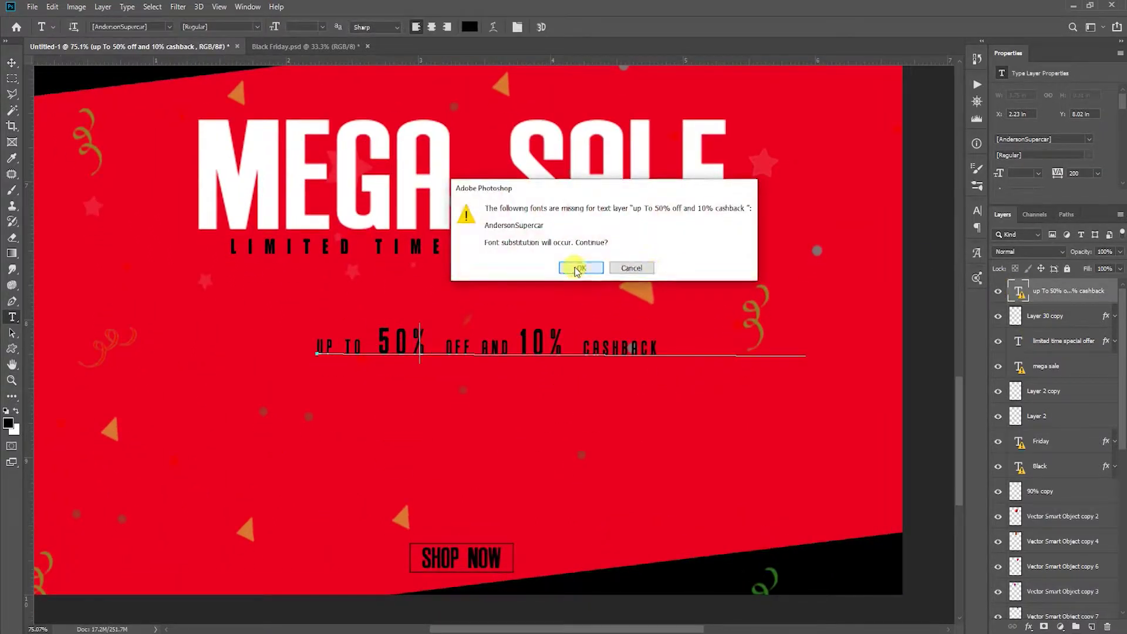
click(578, 268)
key(ctrl+a)
click(169, 26)
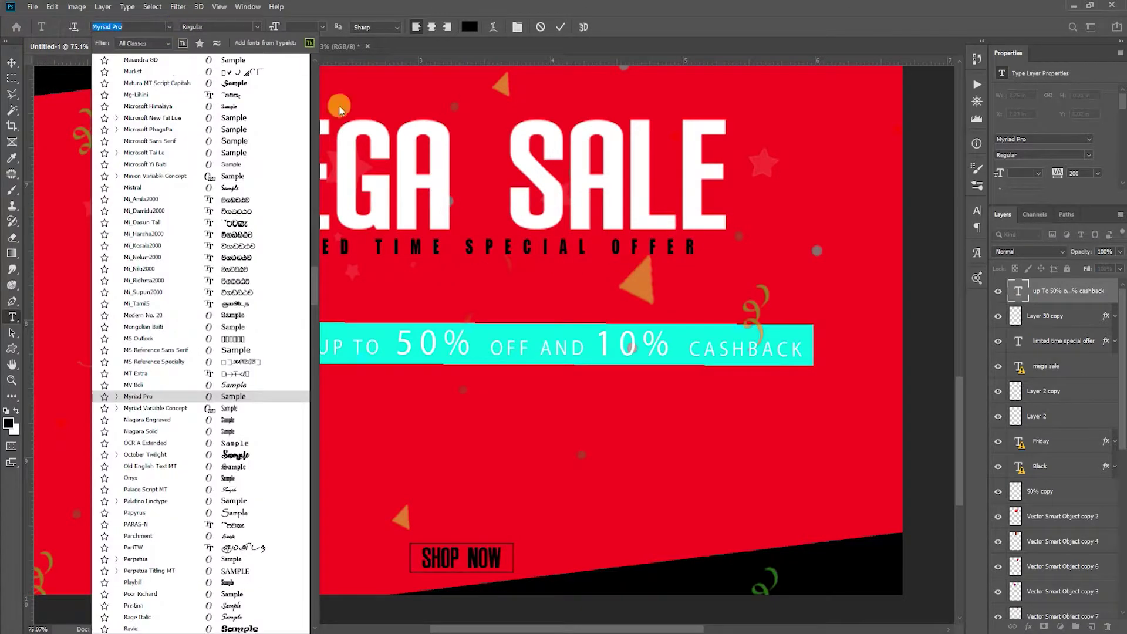
scroll(199, 235, up, 10)
scroll(317, 70, up, 15)
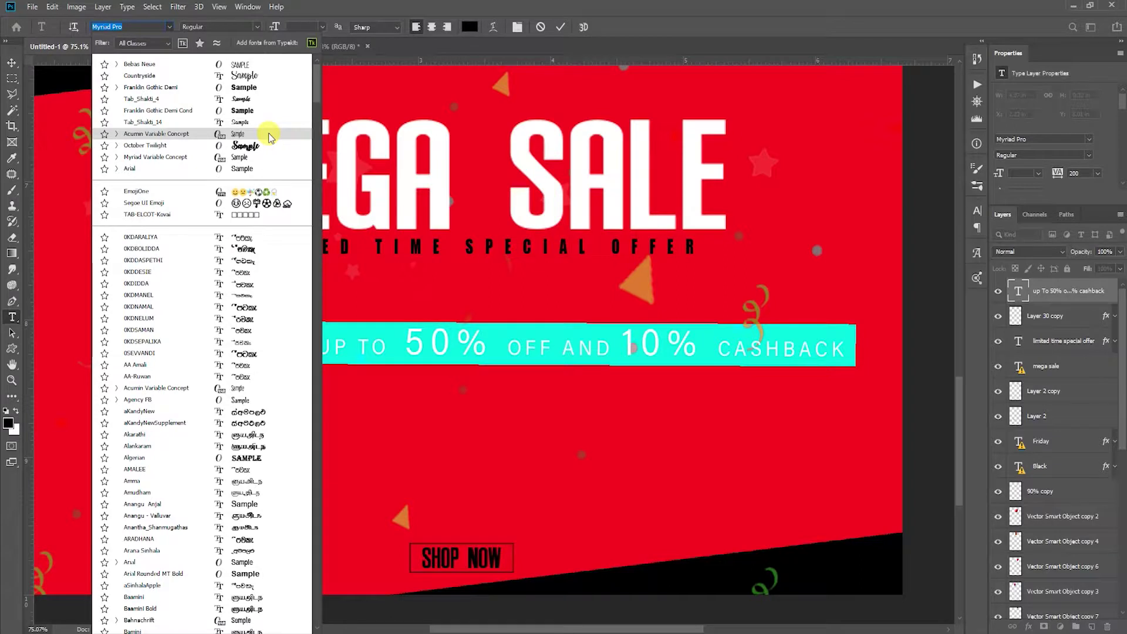
click(255, 65)
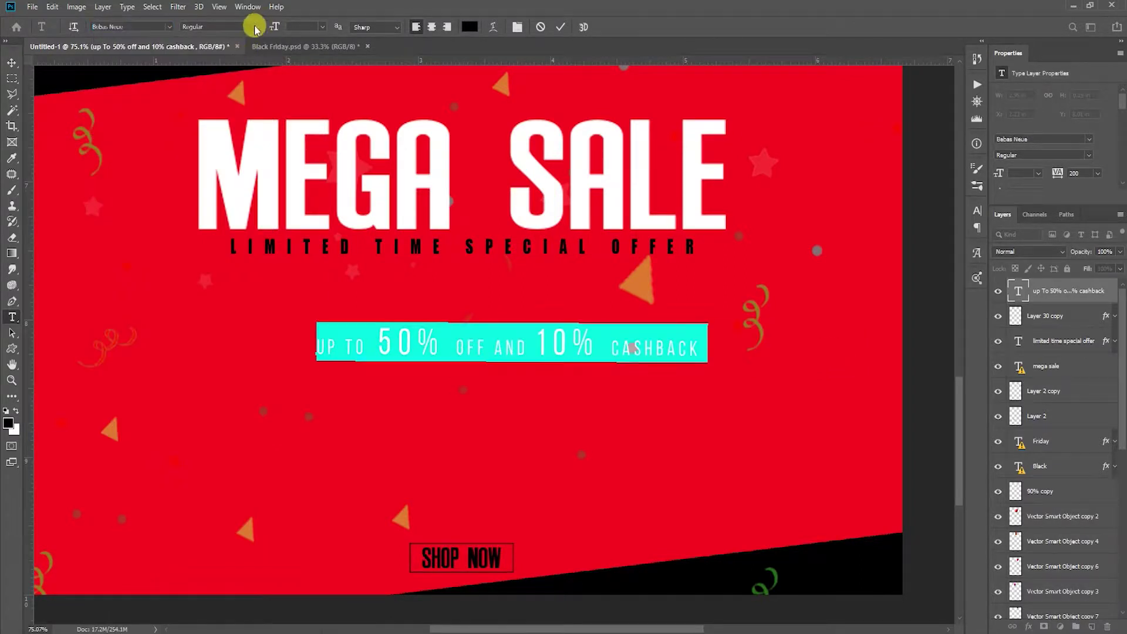
click(256, 27)
click(216, 78)
click(976, 210)
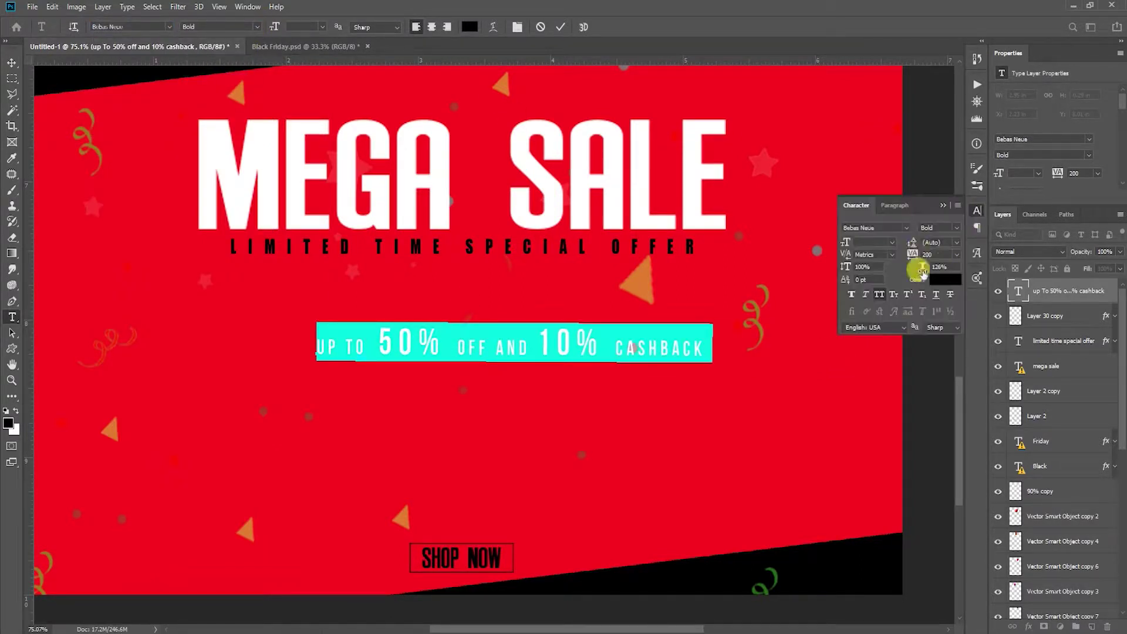
text(0)
key(Return)
click(536, 397)
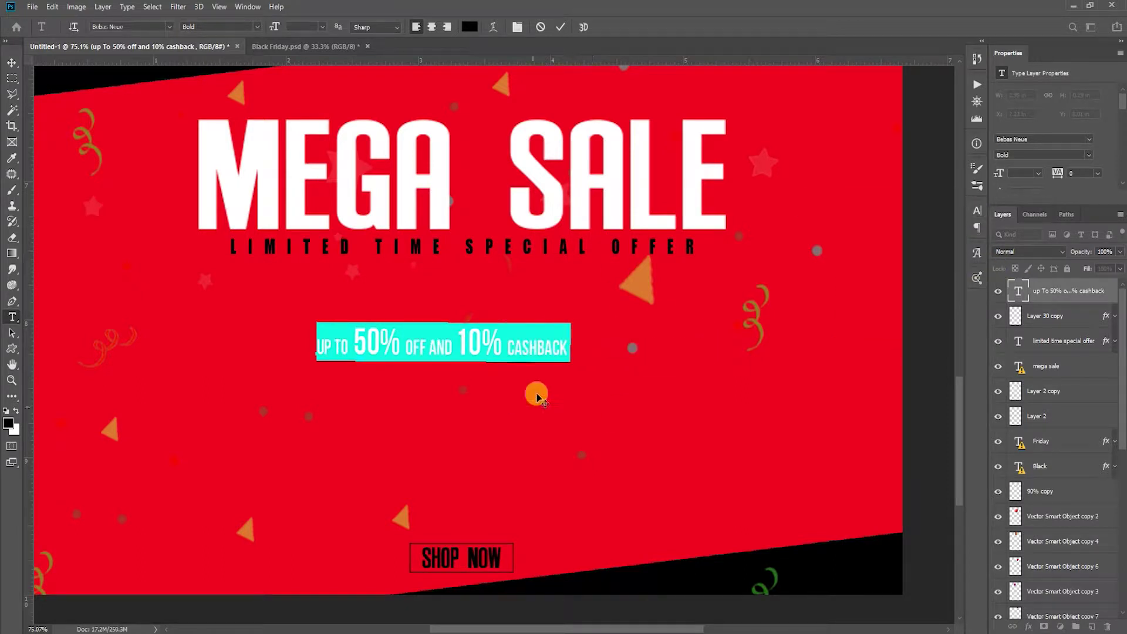
- Cut the line down to 'UP TO 50% OFF', centre it on the panel and enlarge it
drag(428, 345, 586, 346)
key(BackSpace)
key(ctrl+Return)
key(v)
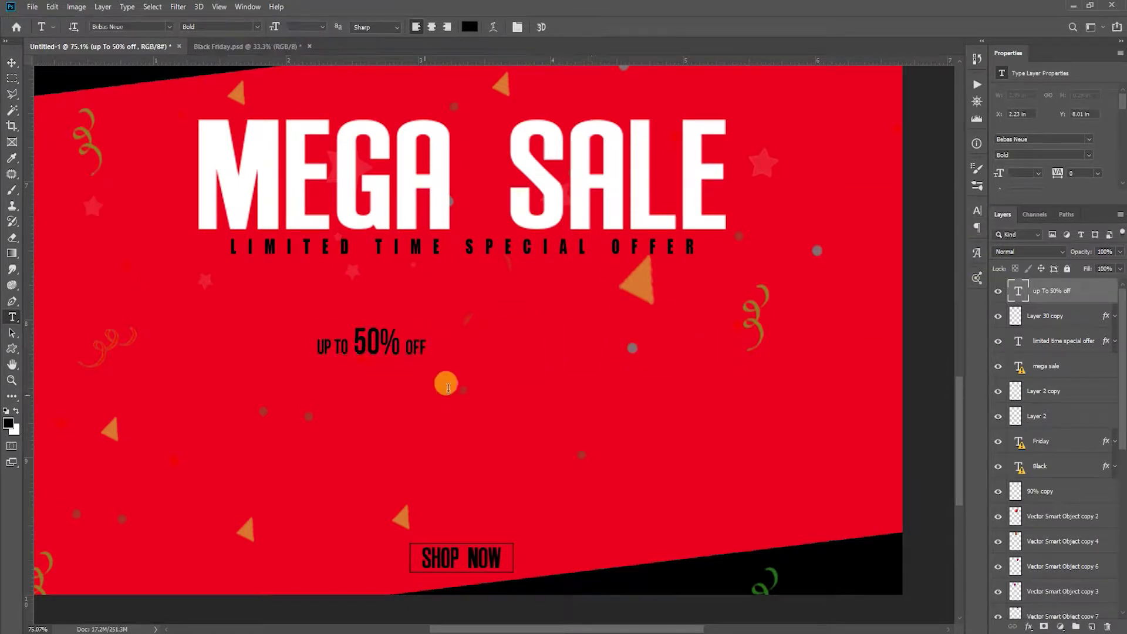
mouse_move(415, 360)
mouse_down()
mouse_move(497, 417)
mouse_move(611, 259)
mouse_up()
key(ctrl+t)
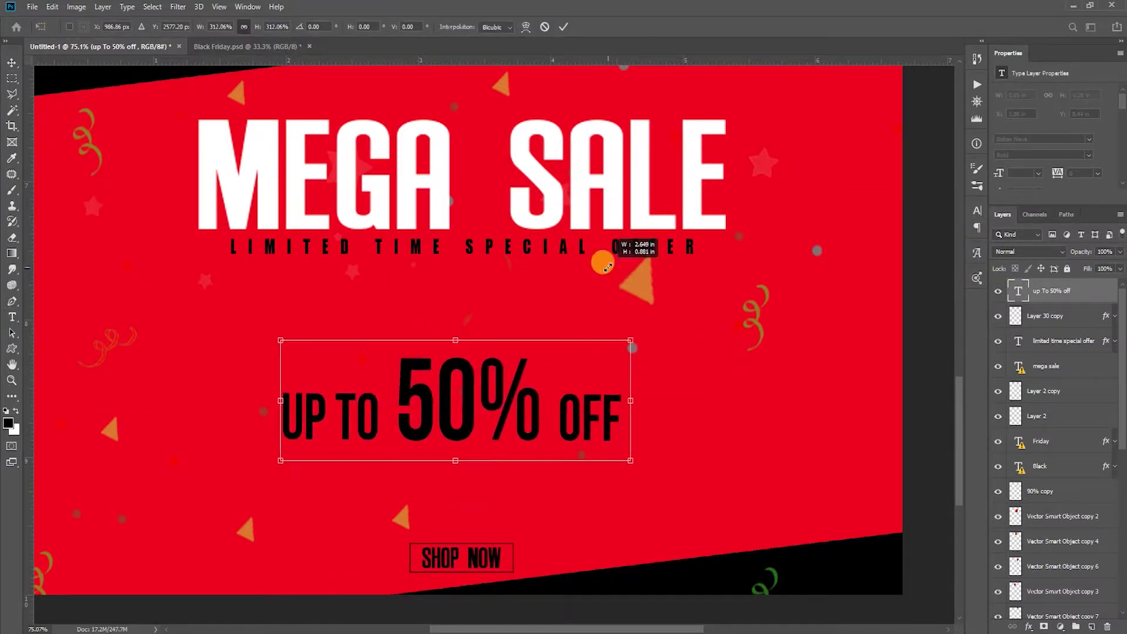
key(Return)
- Duplicate the line below as 'AND 10% CASHBACK' at 30 pt, under 50% OFF
drag(503, 411, 511, 466)
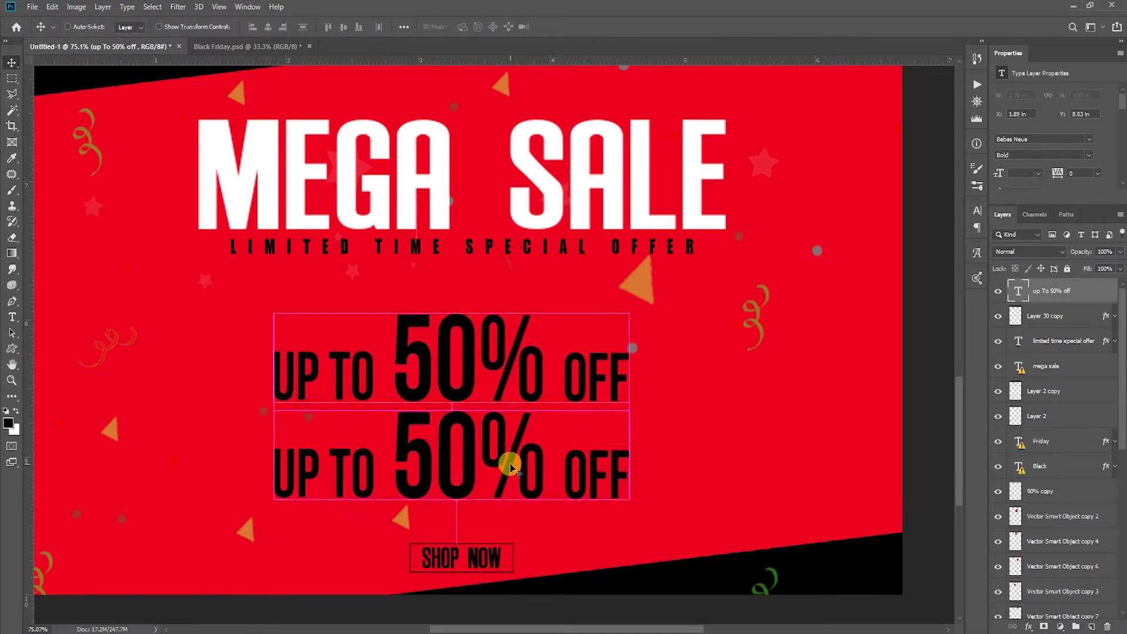
double_click(508, 462)
key(ctrl+v)
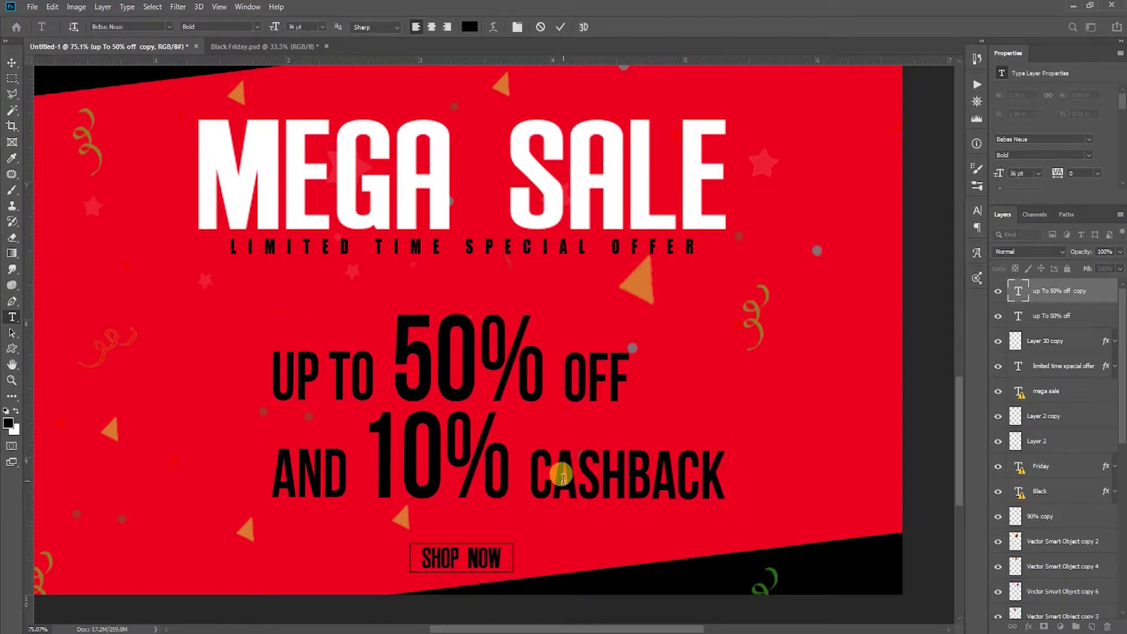
key(ctrl+Return)
click(323, 27)
click(310, 144)
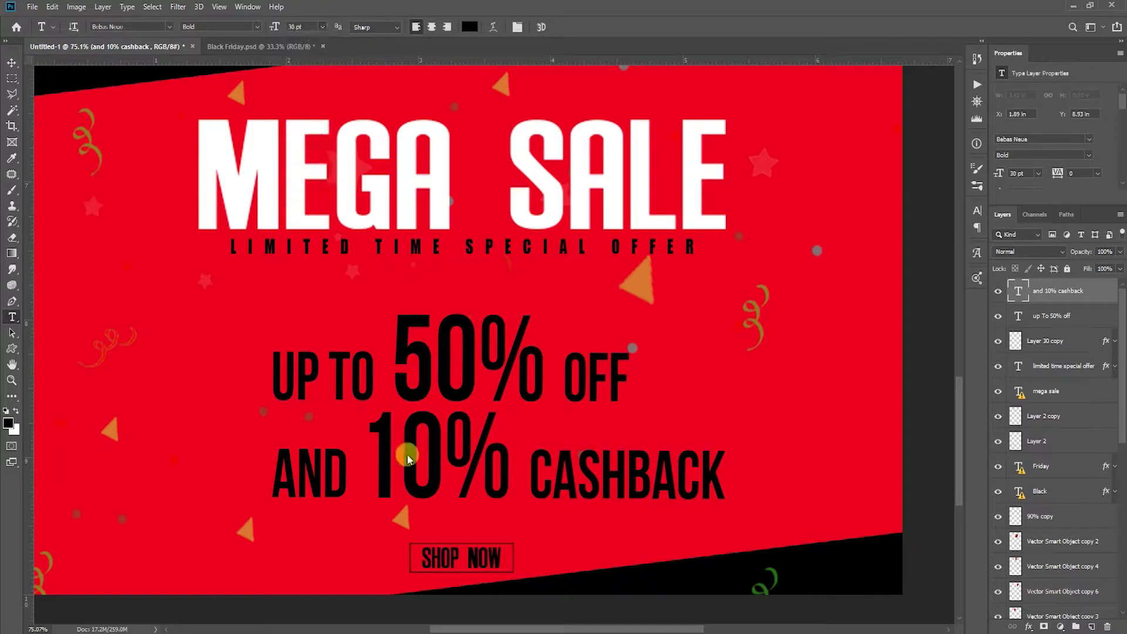
key(v)
drag(516, 485, 534, 449)
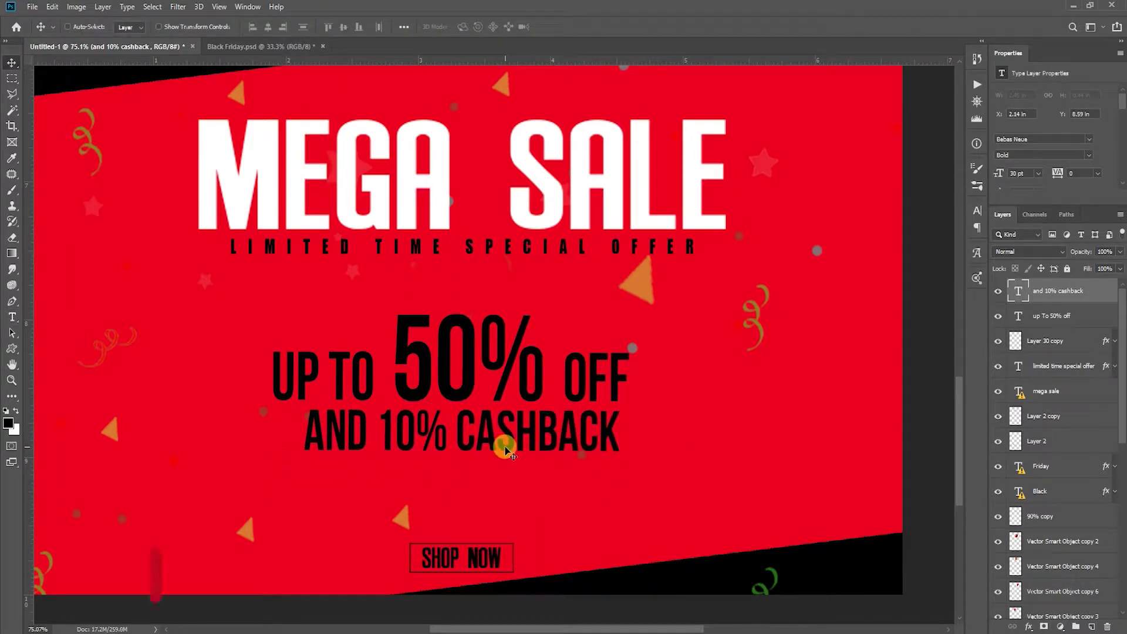
- Shrink the cashback line and remove the space before OFF in the headline
key(ctrl+t)
drag(629, 405, 522, 424)
key(t)
drag(565, 366, 583, 366)
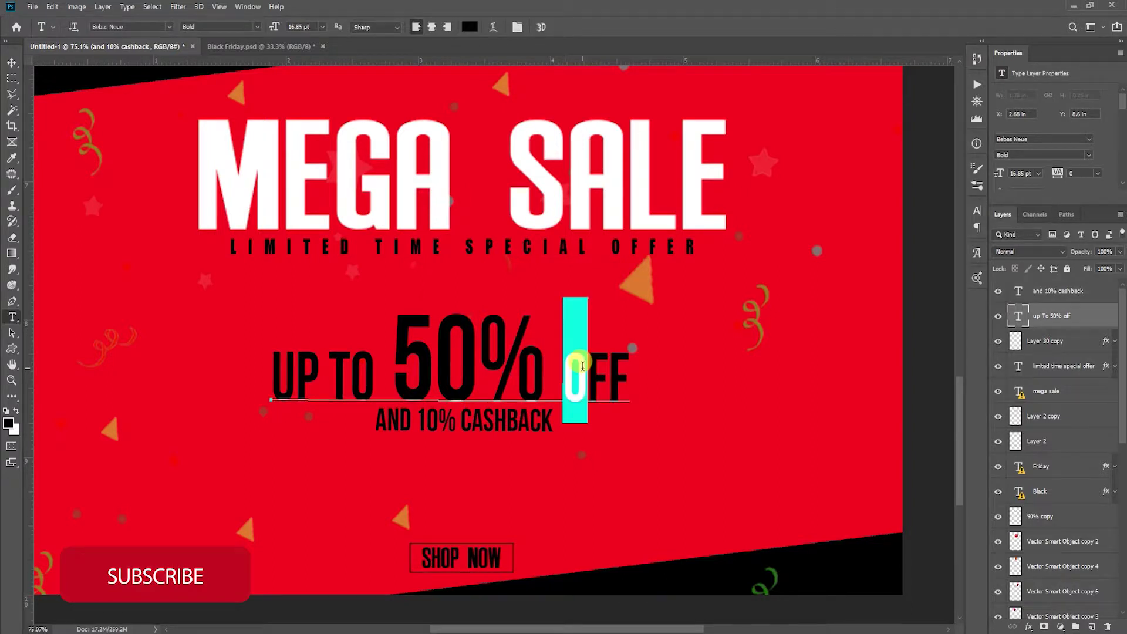
key(Left)
key(shift+Left)
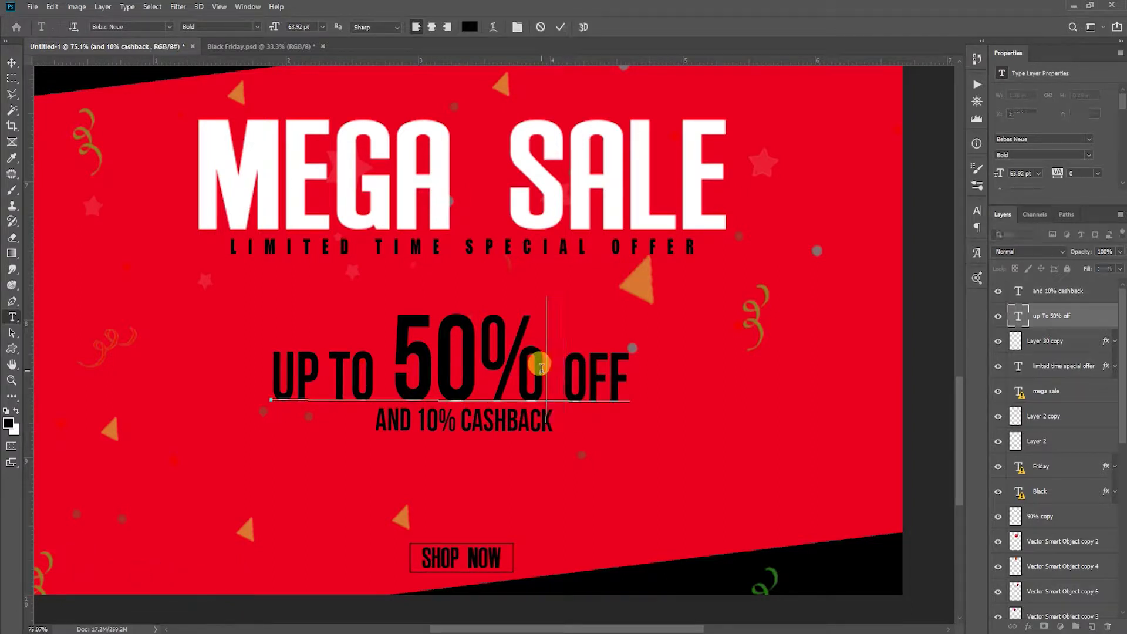
key(BackSpace)
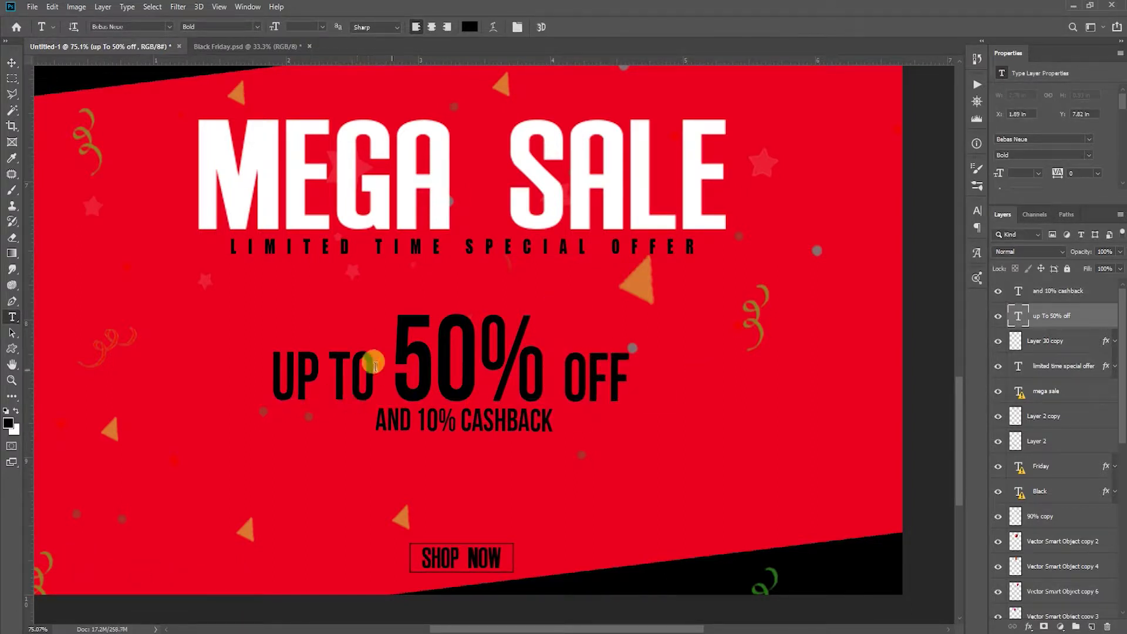
- Trim the headline to '50% OFF' and place it above the cashback line
drag(374, 366, 272, 366)
key(BackSpace)
key(ctrl+Return)
key(v)
mouse_move(464, 405)
mouse_down()
mouse_move(568, 446)
mouse_move(535, 427)
mouse_move(539, 482)
mouse_up()
drag(575, 371, 575, 416)
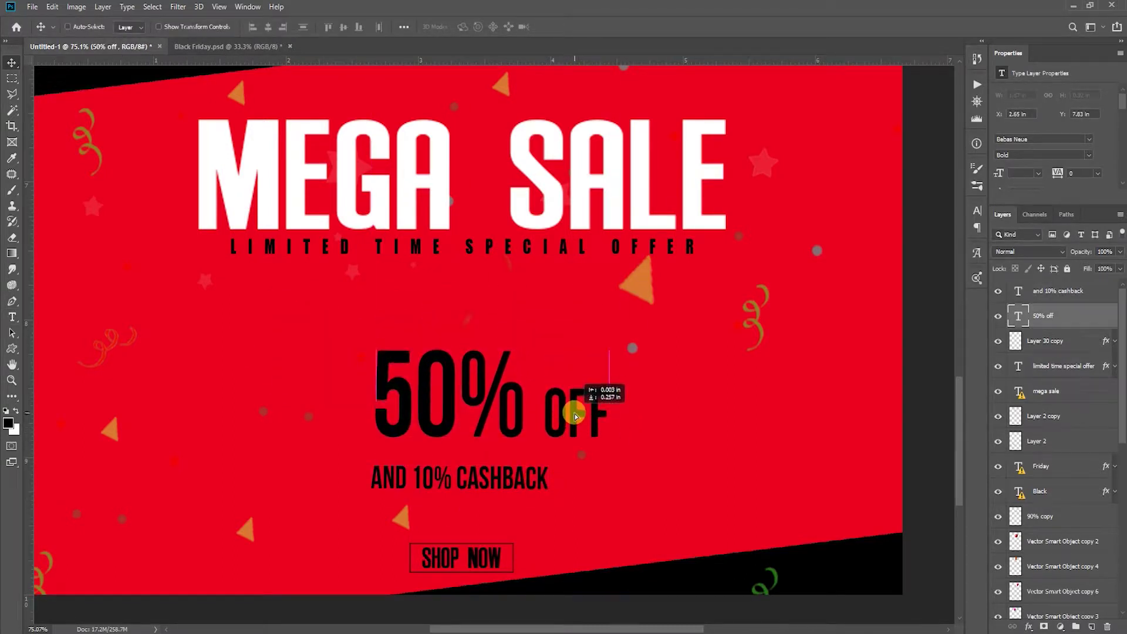
- Add a copied line reading 'UP TO' above 50% OFF and raise the three lines
mouse_move(458, 477)
mouse_down()
mouse_move(437, 331)
mouse_move(425, 351)
mouse_up()
double_click(437, 330)
text(up To)
key(ctrl+Return)
key(v)
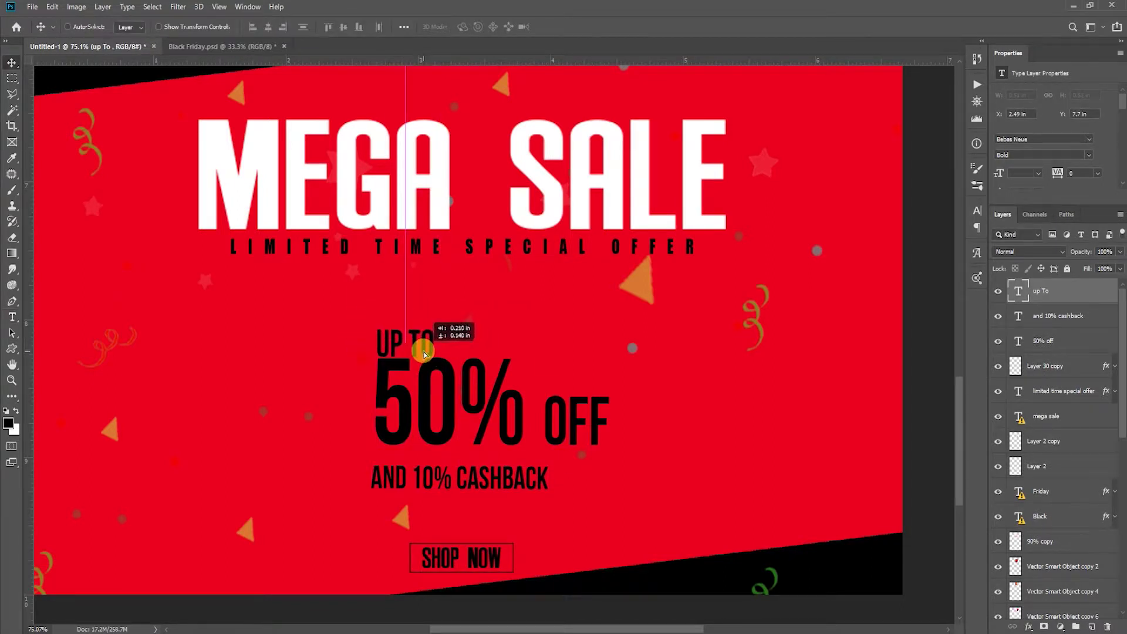
drag(508, 419, 510, 402)
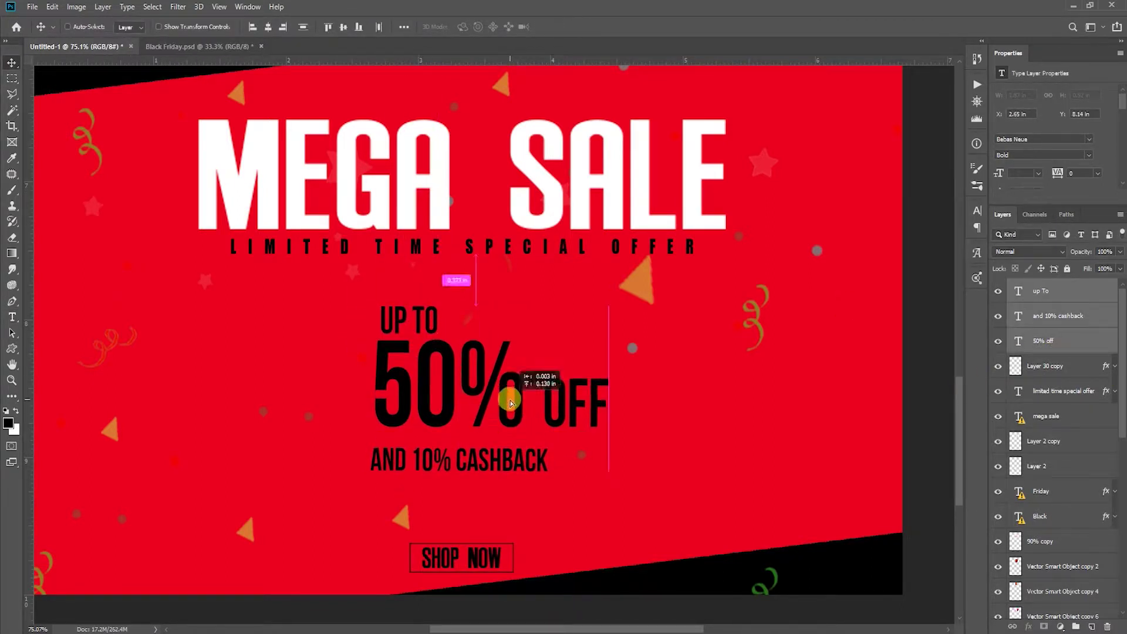
- Tuck the cashback line under OFF and group all three offer text layers
click(1082, 311)
drag(499, 462, 556, 442)
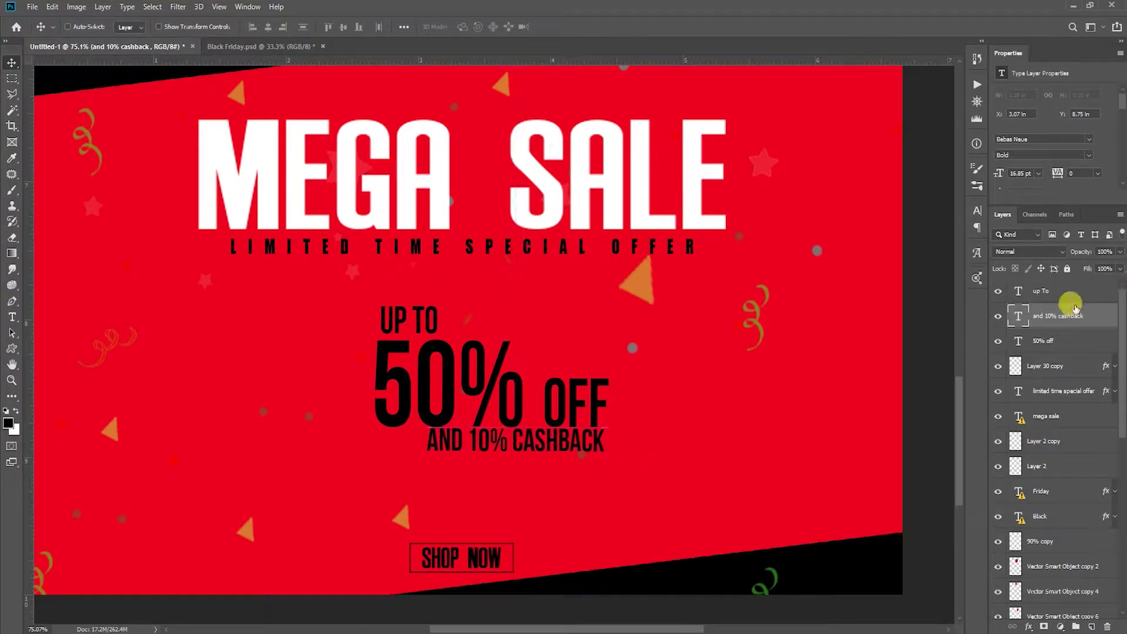
ctrl+click(1050, 340)
ctrl+click(1042, 292)
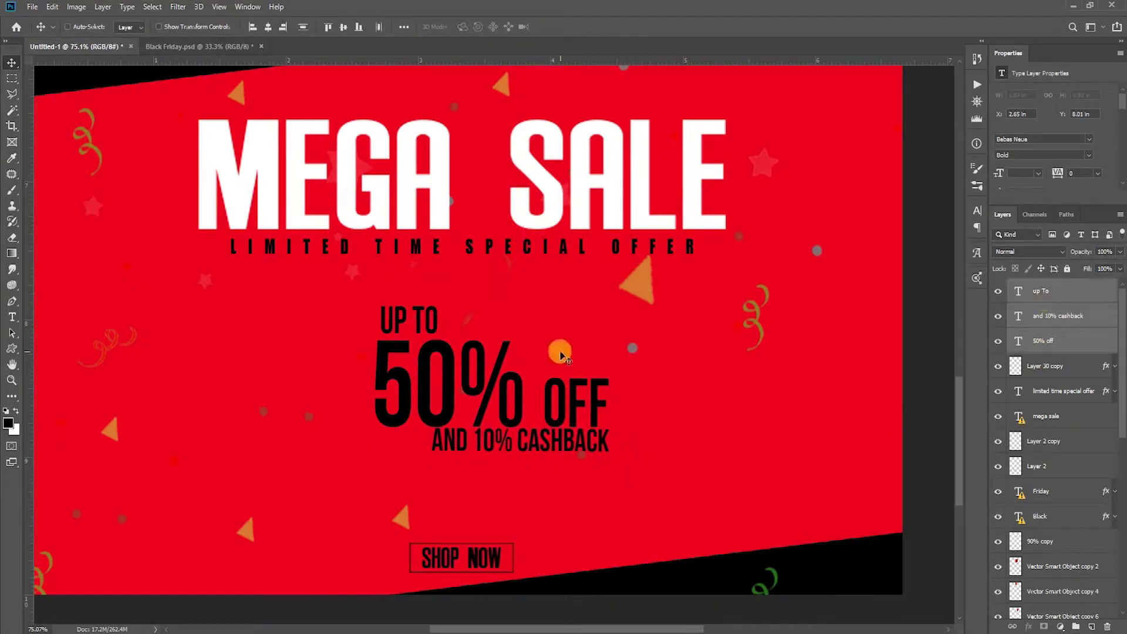
drag(559, 346, 546, 339)
key(ctrl+g)
key(ctrl+a)
- Centre the offer text group horizontally on the canvas
click(338, 33)
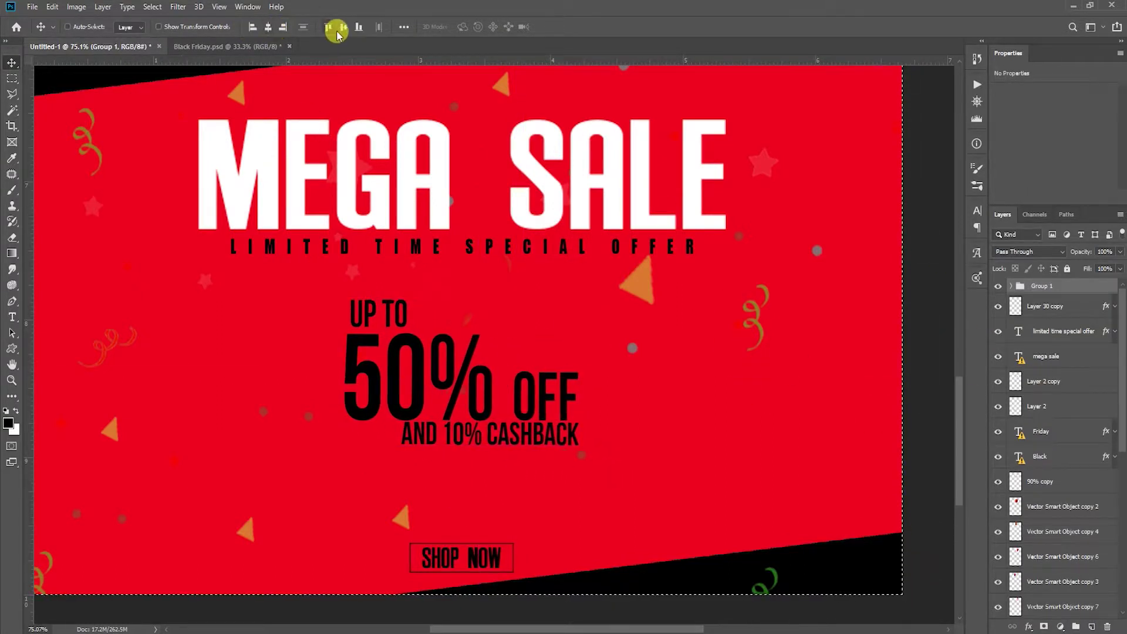
key(ctrl+0)
key(z)
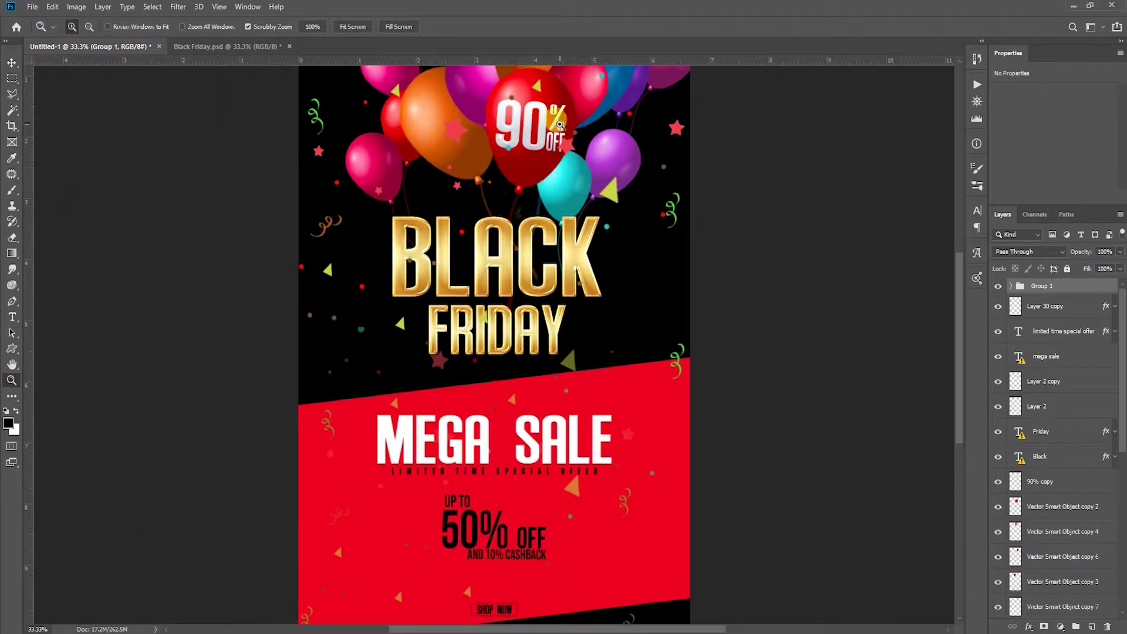
drag(542, 587, 564, 587)
- Change '50%' to '90%' in the offer headline
key(t)
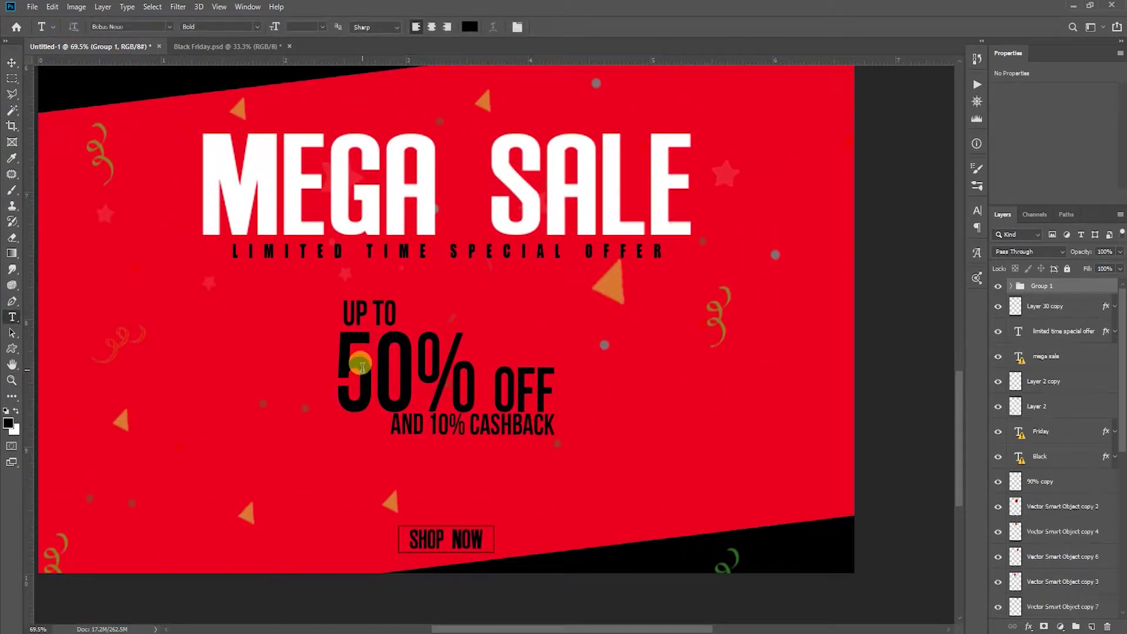
drag(374, 367, 340, 368)
text(9)
key(ctrl+Return)
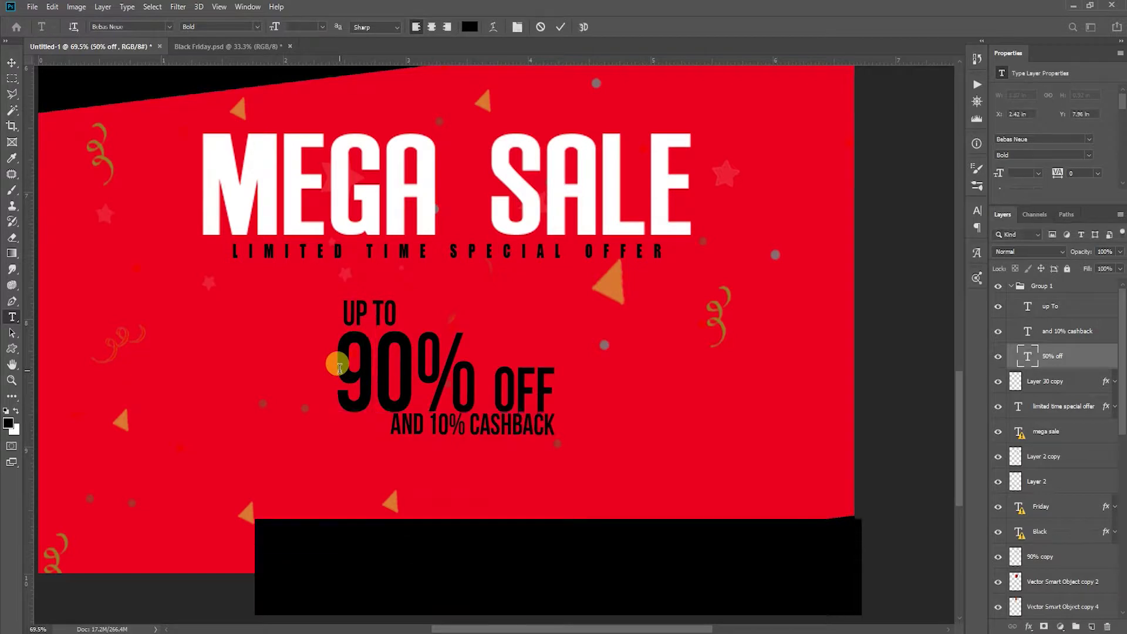
- Scale the whole offer group up slightly and nudge it down
key(v)
click(1024, 288)
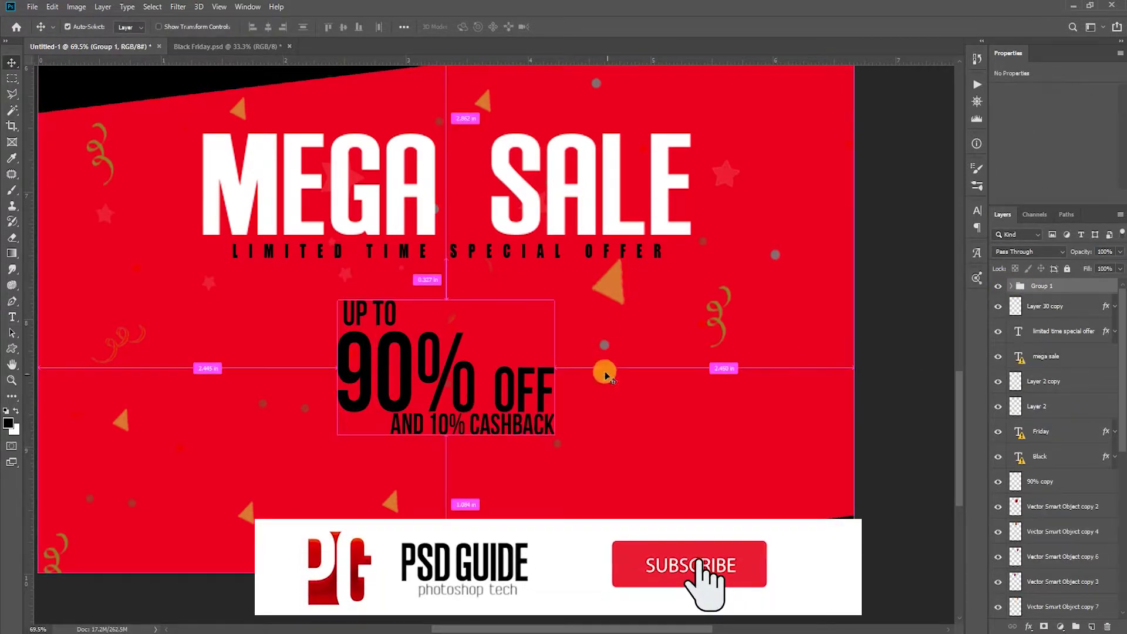
key(ctrl+t)
mouse_move(554, 301)
mouse_down()
mouse_move(597, 274)
mouse_move(585, 281)
mouse_up()
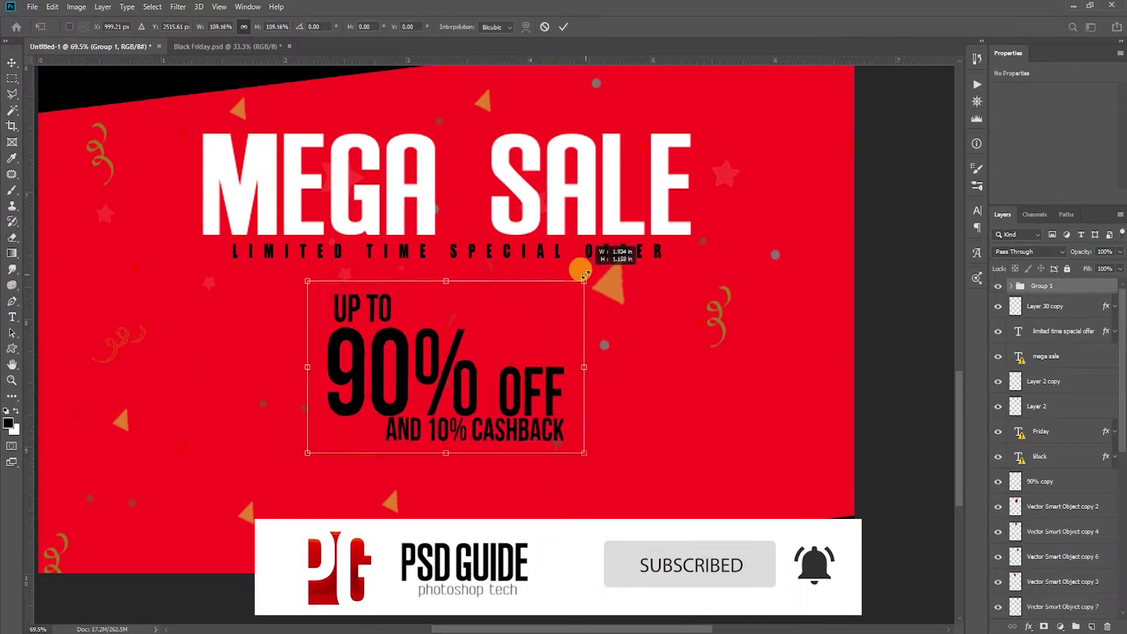
key(Return)
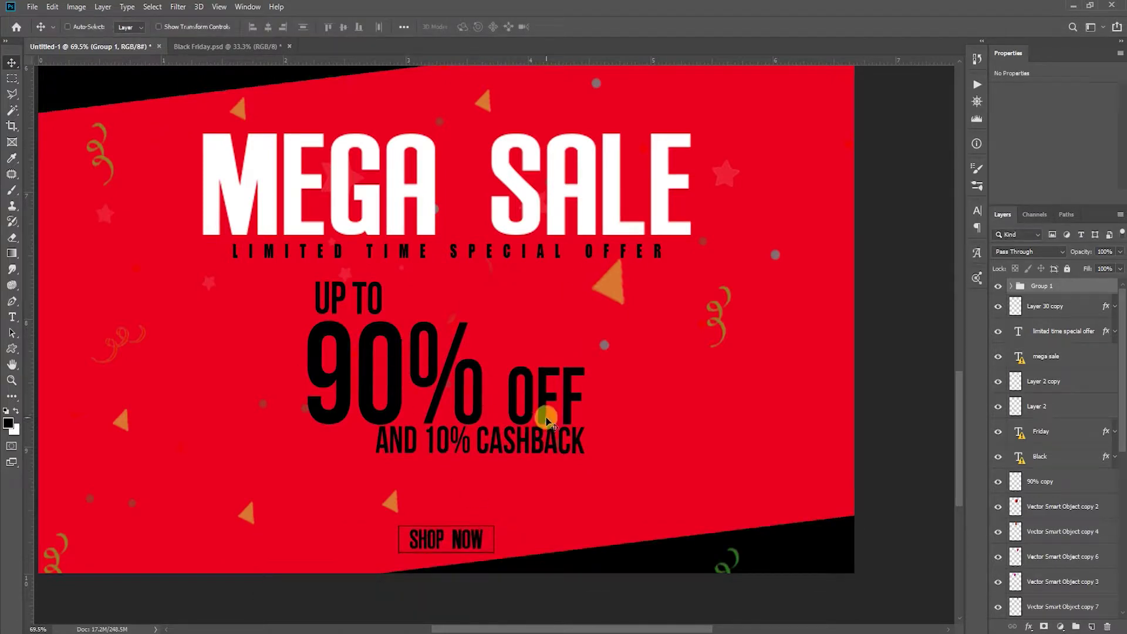
drag(517, 455, 464, 461)
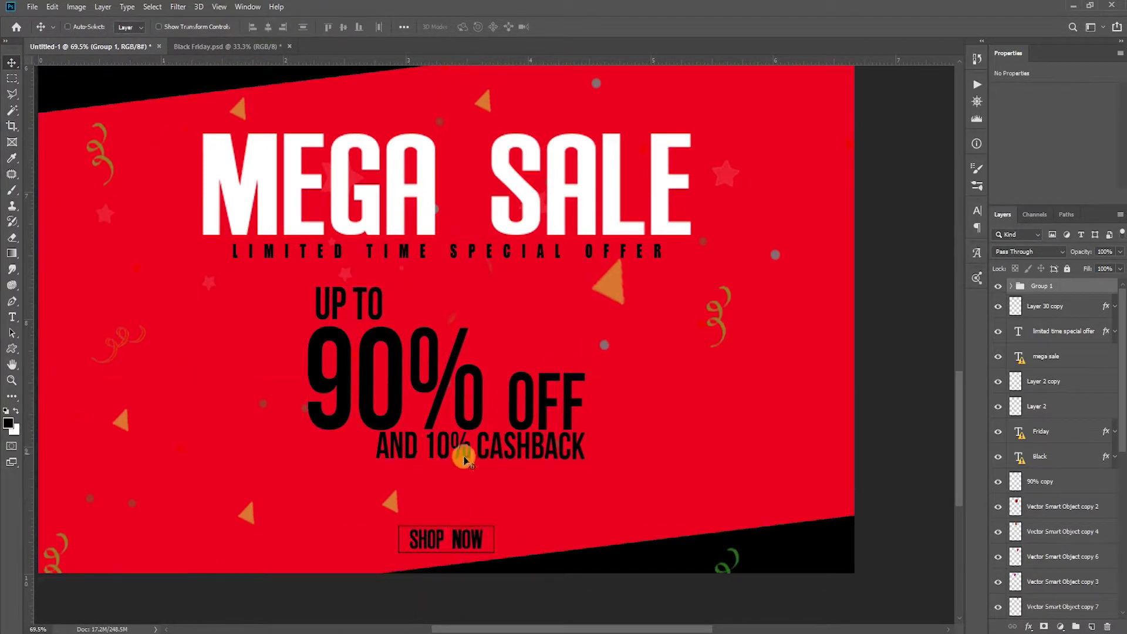
scroll(463, 461, up, 3)
- Append 'USE THE CODE : PSD' to the cashback line and centre it horizontally
key(t)
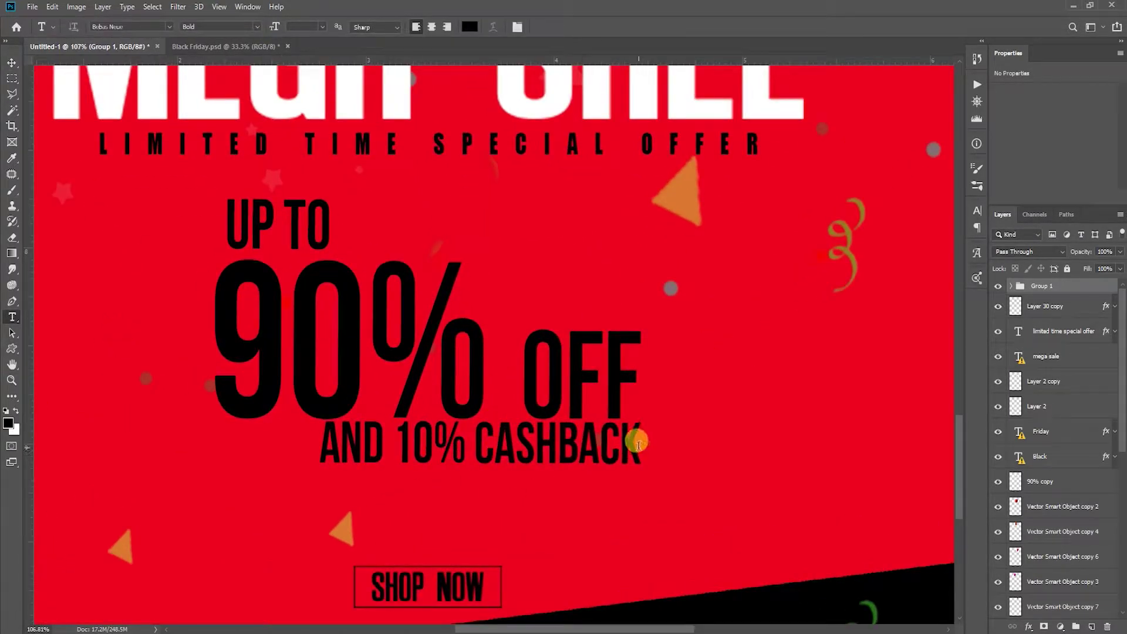
click(638, 444)
text(USE THE CODE : PSD)
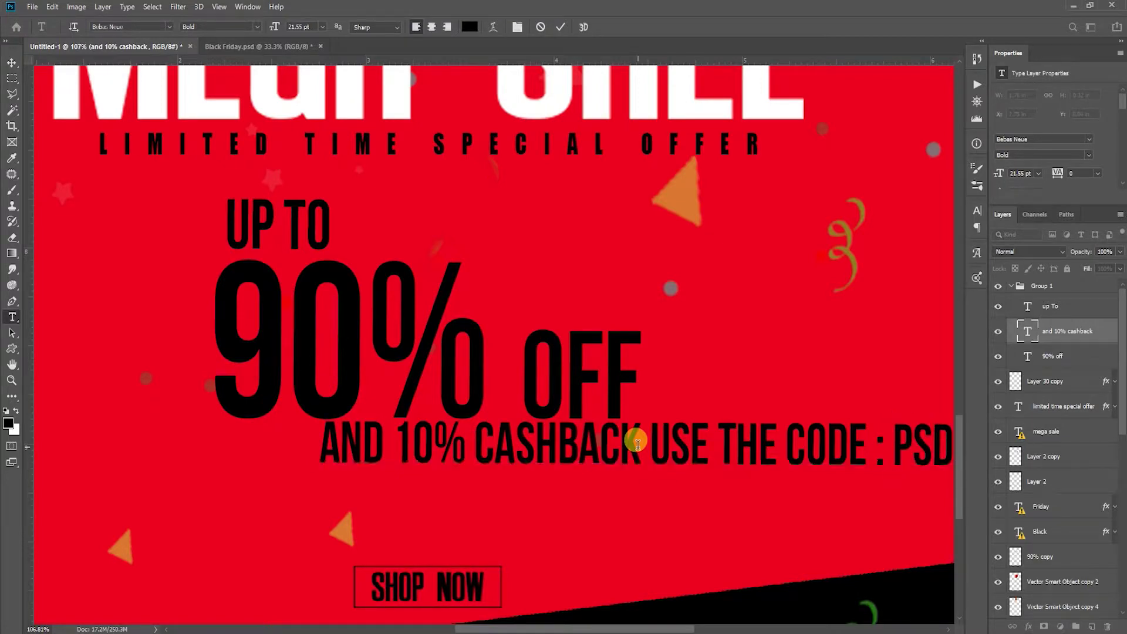
key(ctrl+Return)
scroll(646, 464, down, 2)
scroll(662, 501, down, 2)
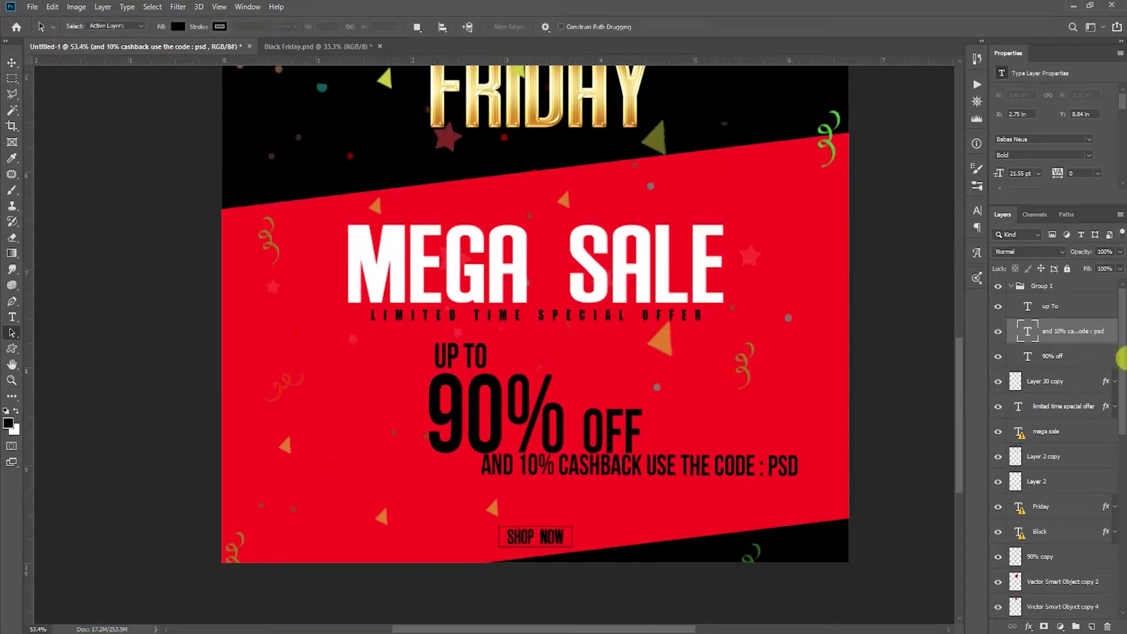
key(ctrl+a)
click(269, 27)
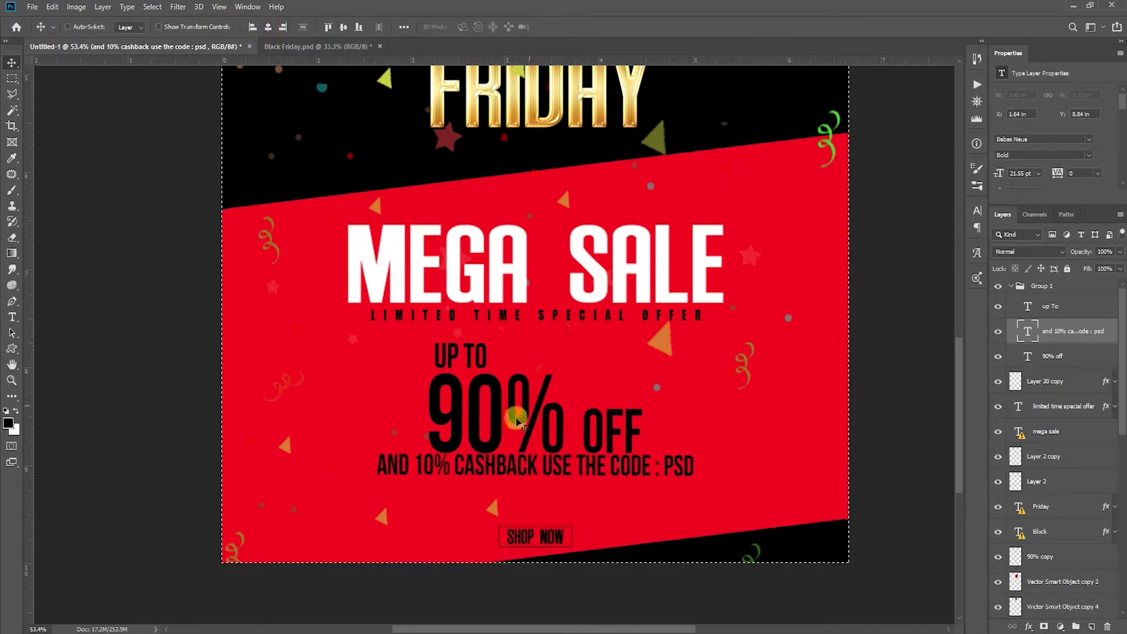
- Shift the offer group left and shrink the cashback line to fit under OFF
mouse_move(670, 394)
mouse_down()
mouse_move(487, 370)
mouse_move(504, 368)
mouse_up()
click(1064, 339)
drag(402, 476, 458, 471)
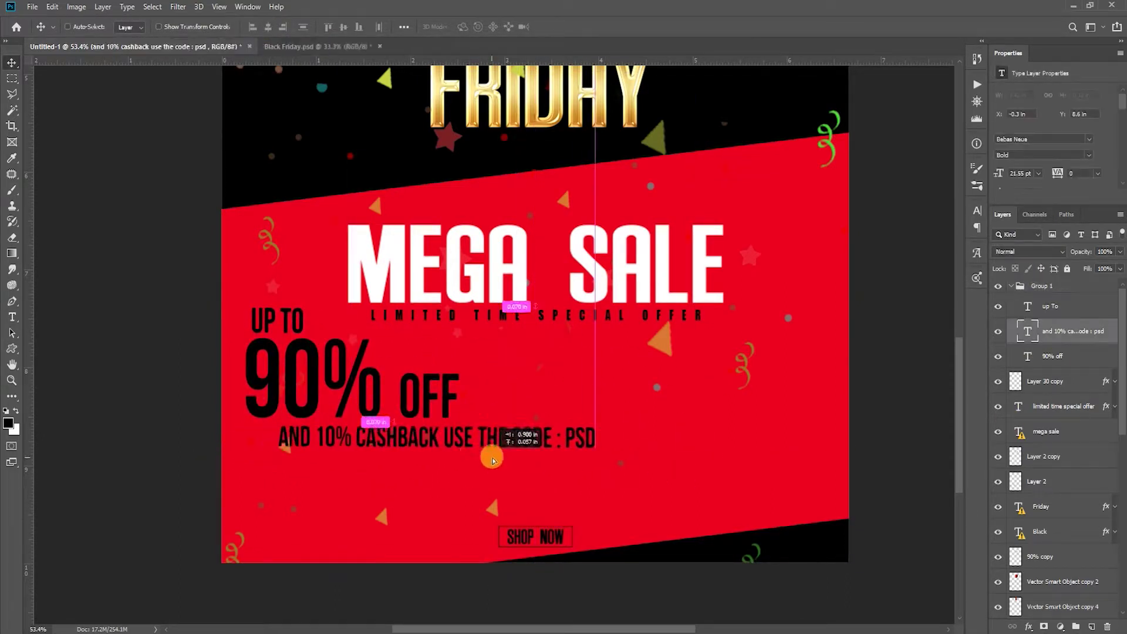
key(ctrl+t)
drag(570, 452, 455, 433)
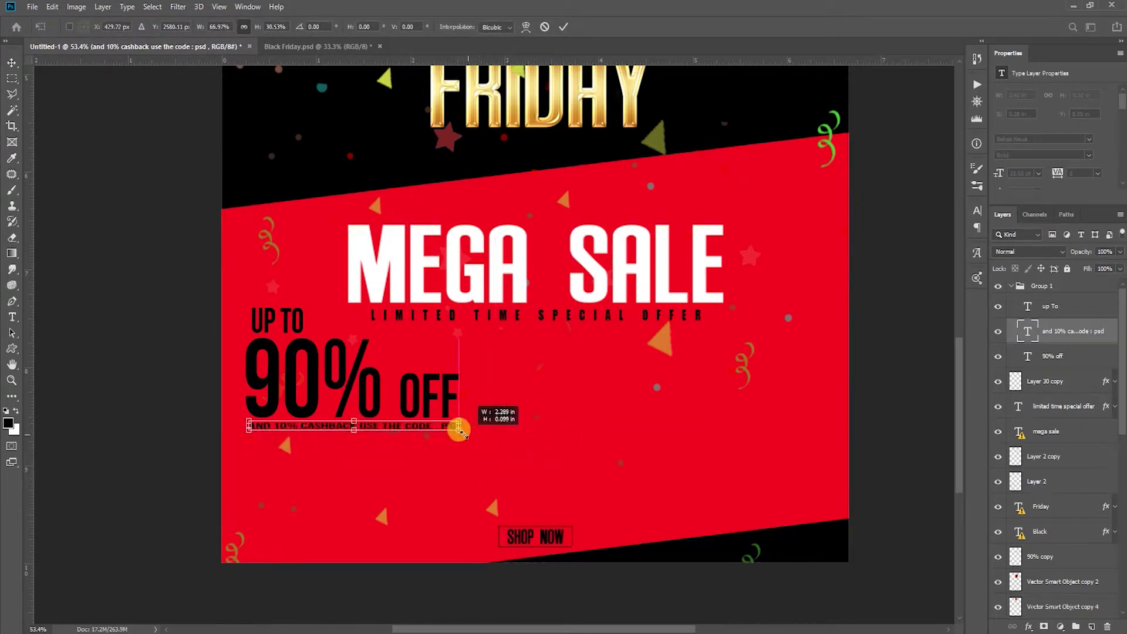
key(Return)
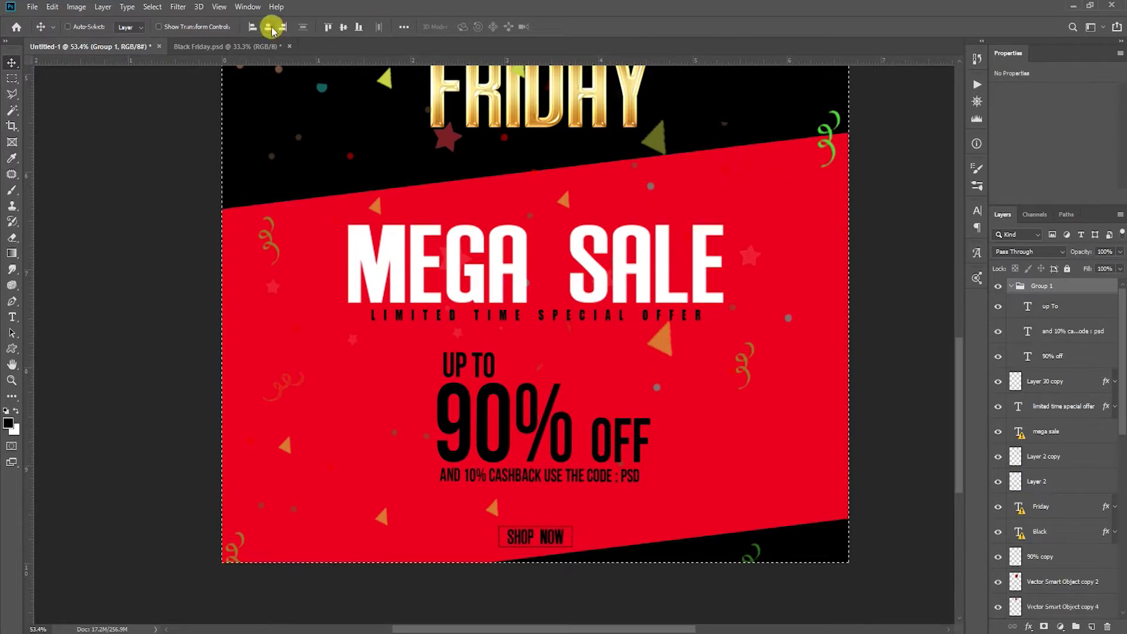
- Move the offer block to the panel's lower right and tilt it counter-clockwise
drag(599, 465, 623, 465)
scroll(587, 411, down, 3)
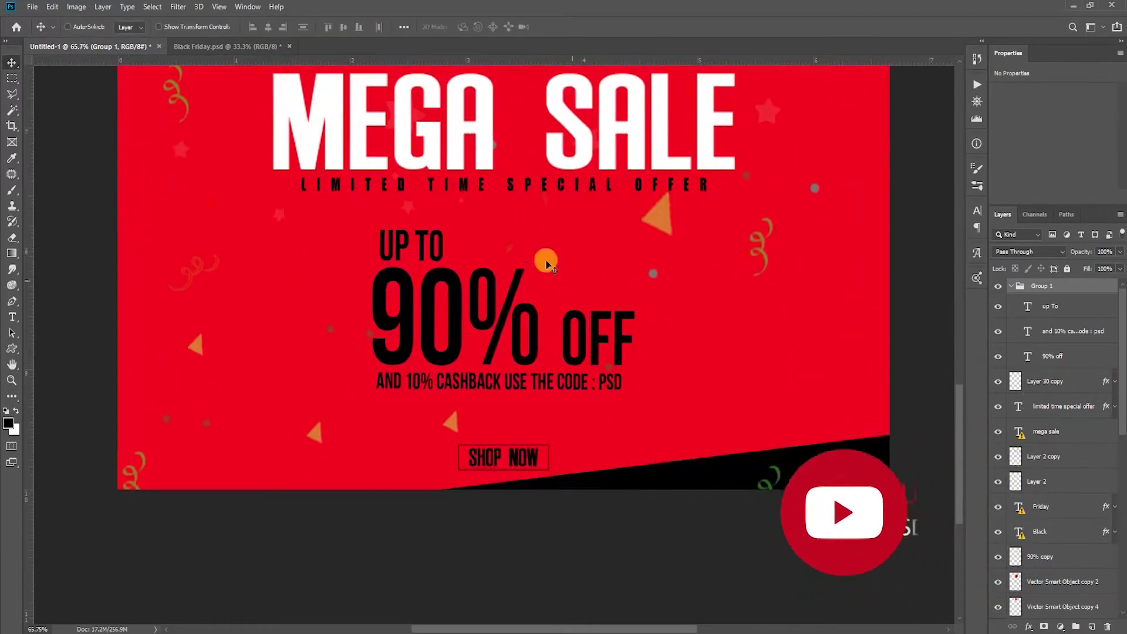
mouse_move(509, 322)
mouse_down()
mouse_move(733, 363)
mouse_move(734, 382)
mouse_up()
key(ctrl+t)
drag(899, 458, 902, 415)
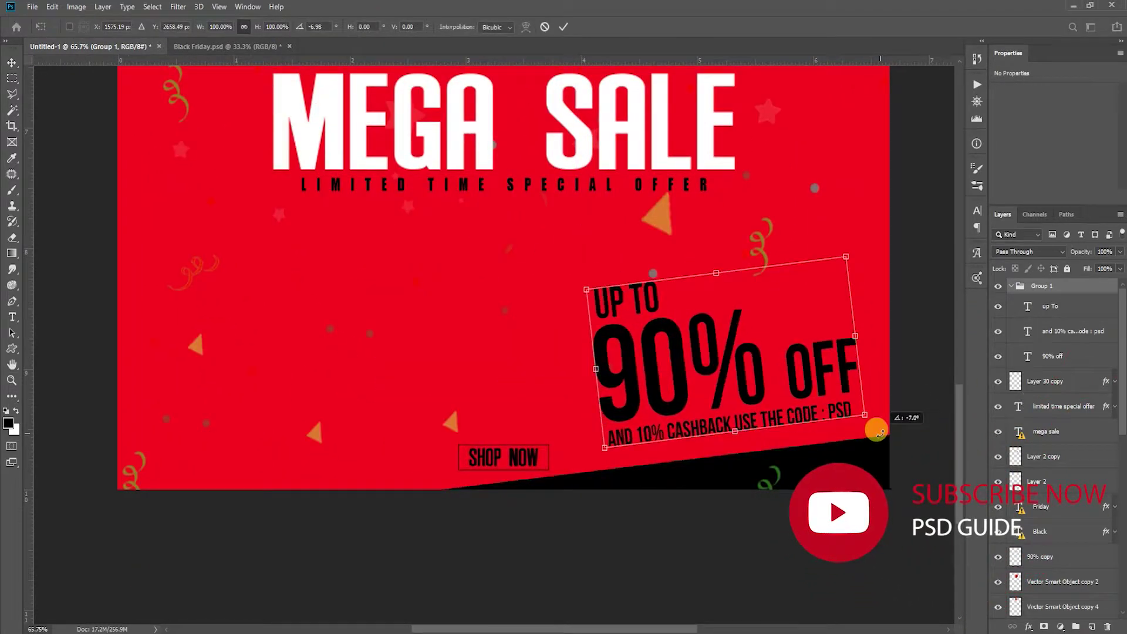
key(Return)
drag(799, 398, 804, 402)
- Zoom out to the whole poster and hide the 90% OFF group
key(z)
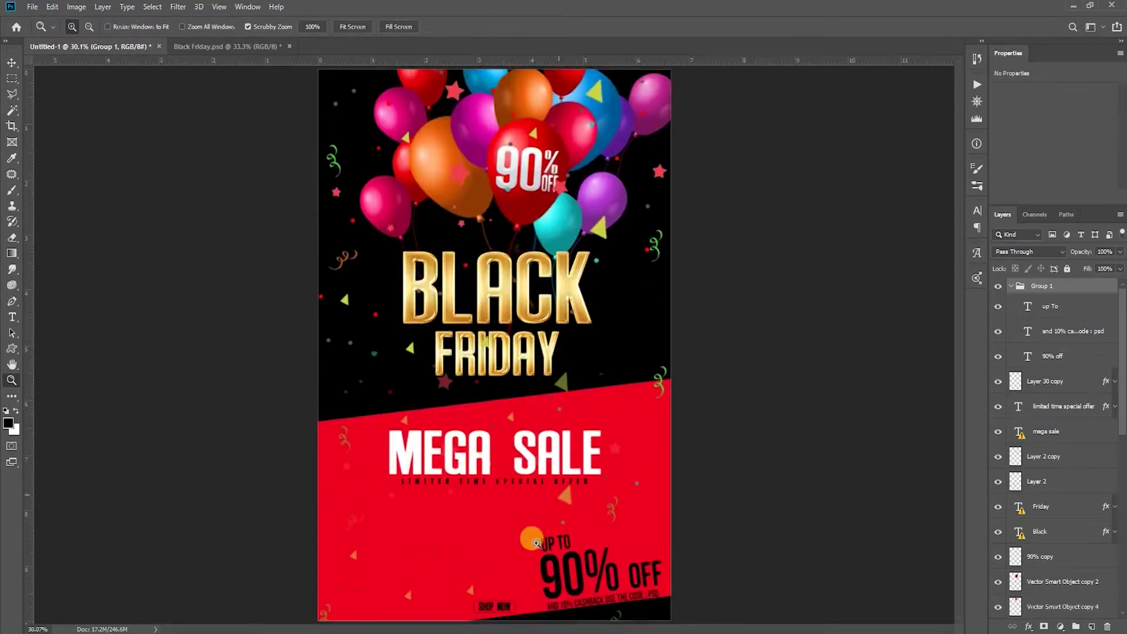
mouse_move(516, 564)
mouse_down()
mouse_move(537, 548)
mouse_move(448, 492)
mouse_up()
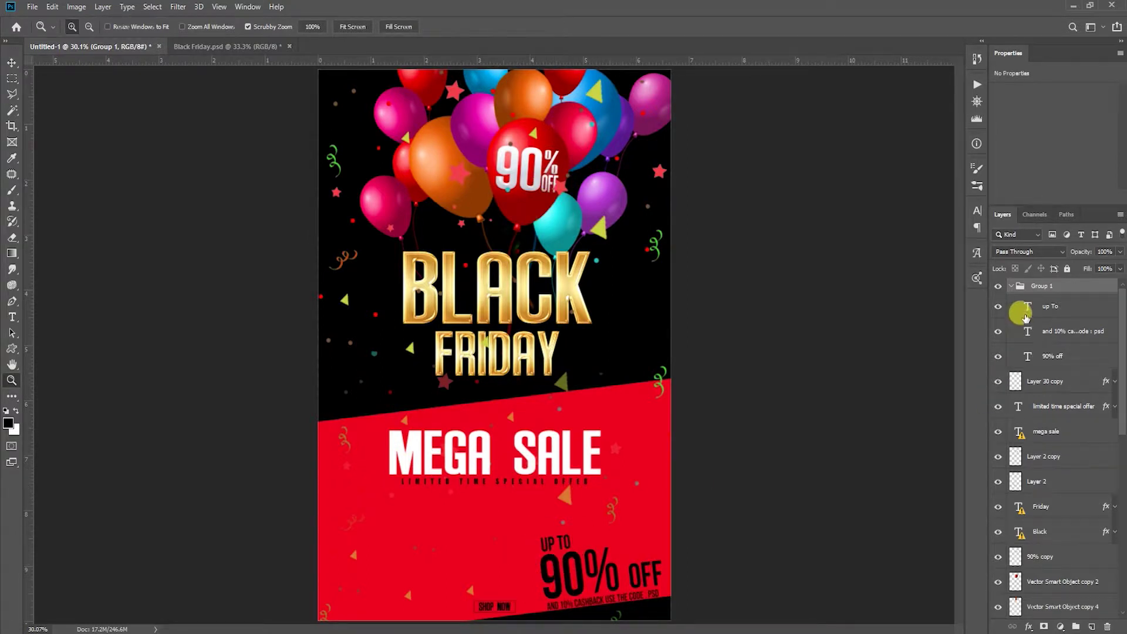
click(1010, 285)
key(v)
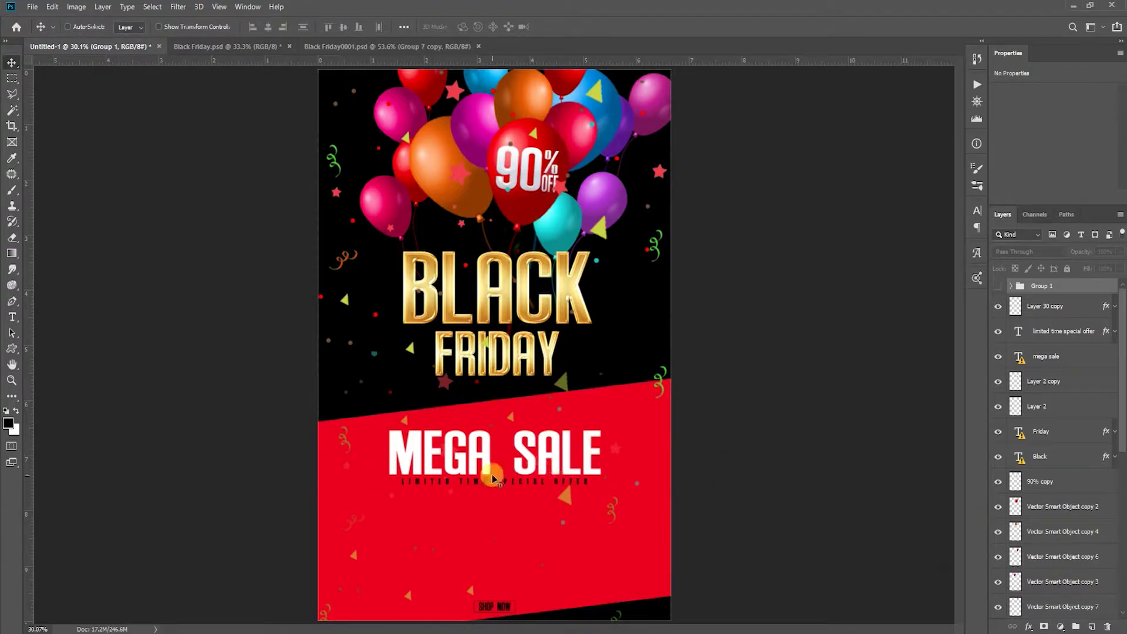
- Copy the lorem ipsum and contact-info layers from Black Friday0001.psd into Untitled-1
click(330, 47)
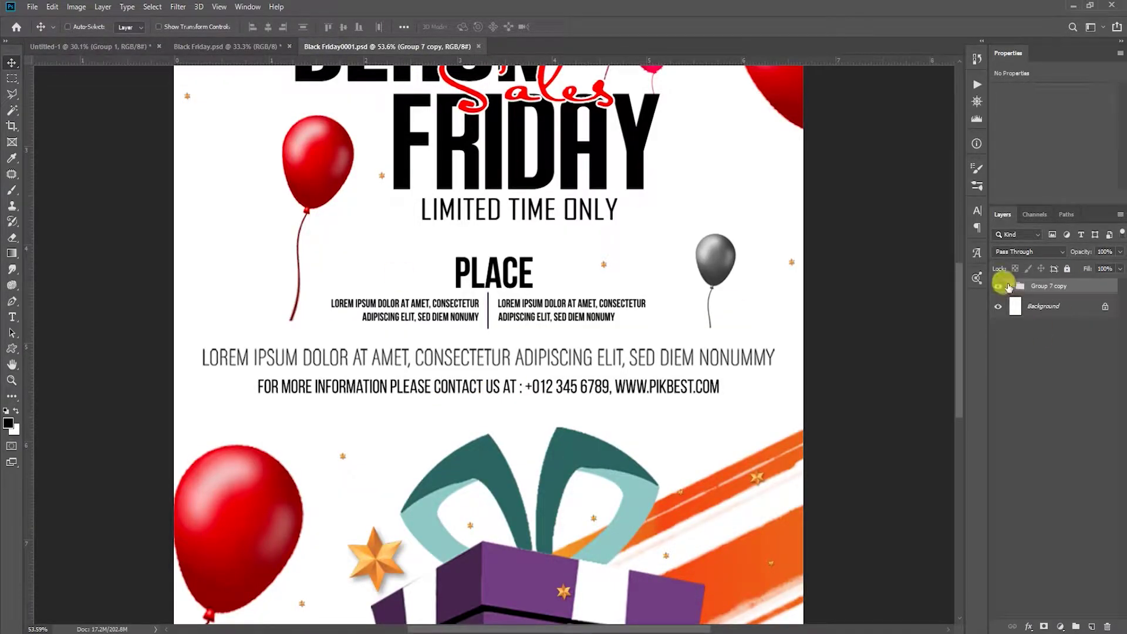
click(1012, 286)
right_click(490, 360)
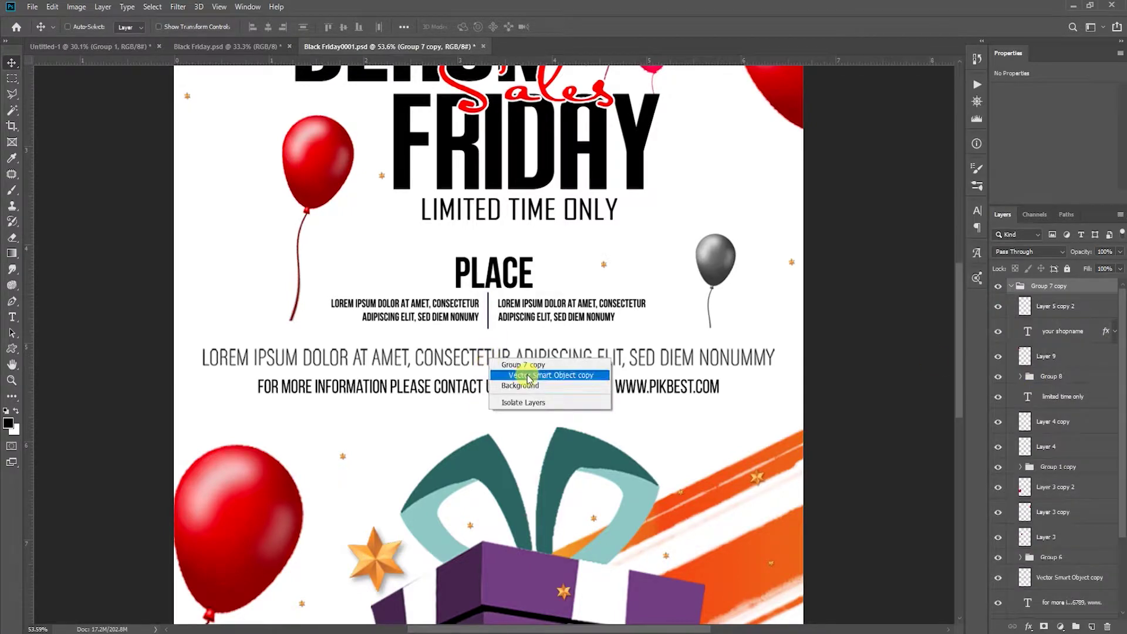
click(520, 375)
click(1045, 559)
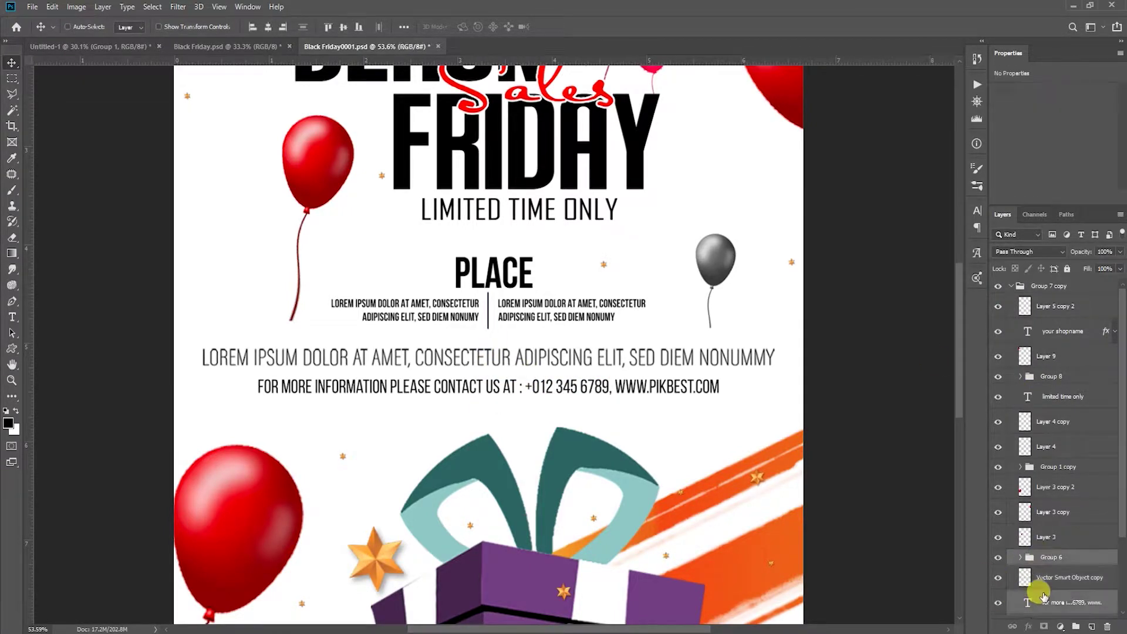
mouse_move(1069, 558)
mouse_down()
mouse_move(531, 311)
mouse_move(546, 565)
mouse_up()
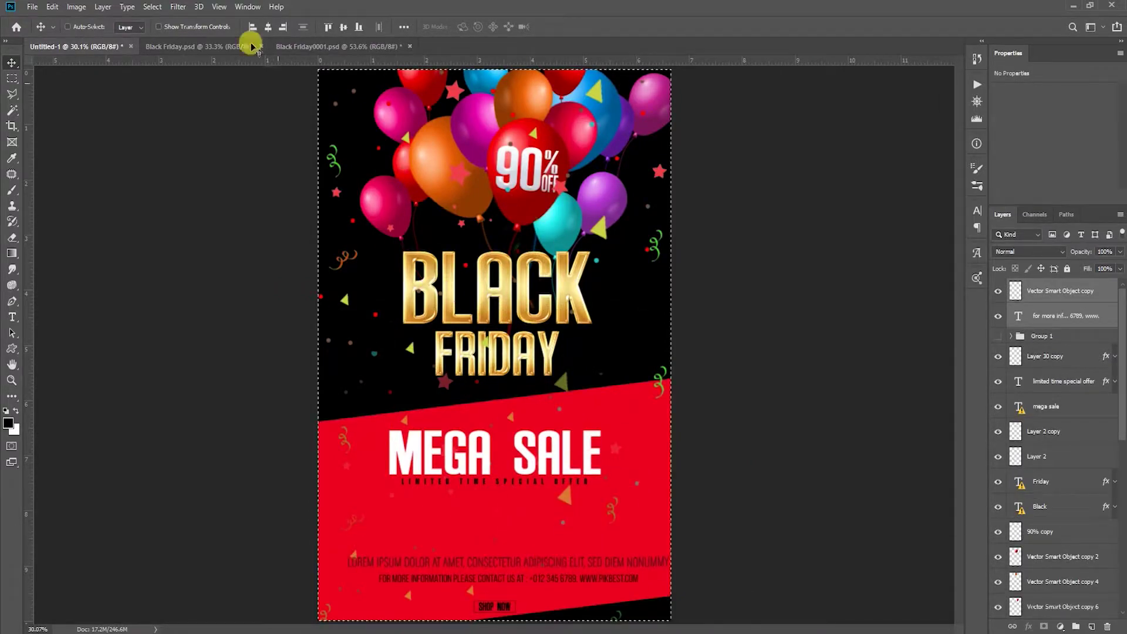
- Resize the lorem and contact text lines and nudge them up slightly
key(z)
click(599, 579)
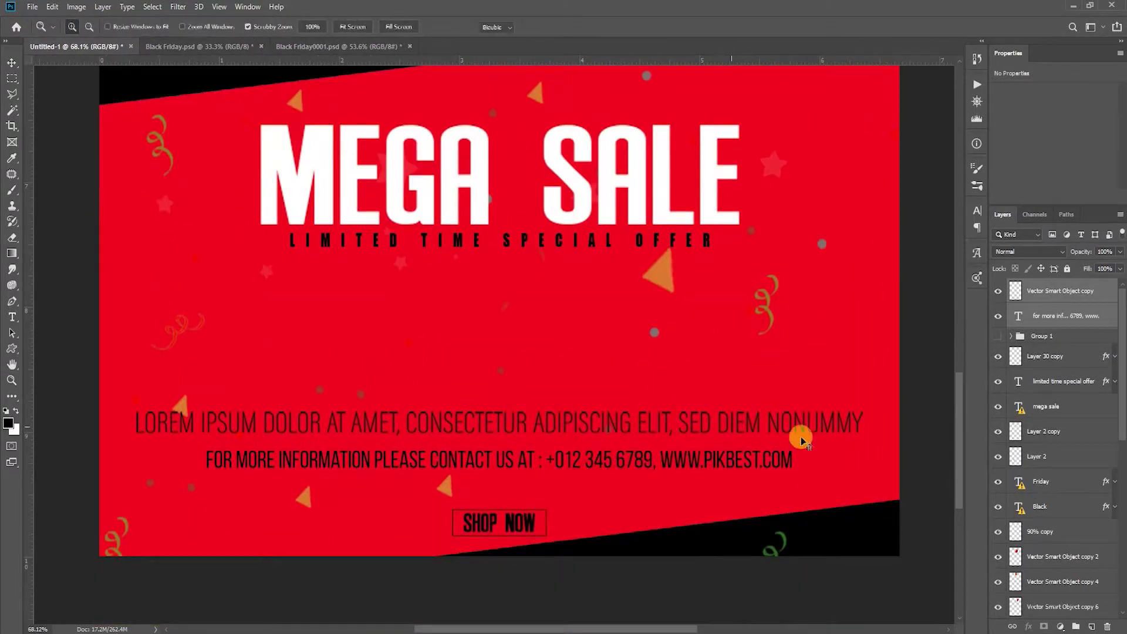
key(ctrl+t)
drag(863, 400, 744, 417)
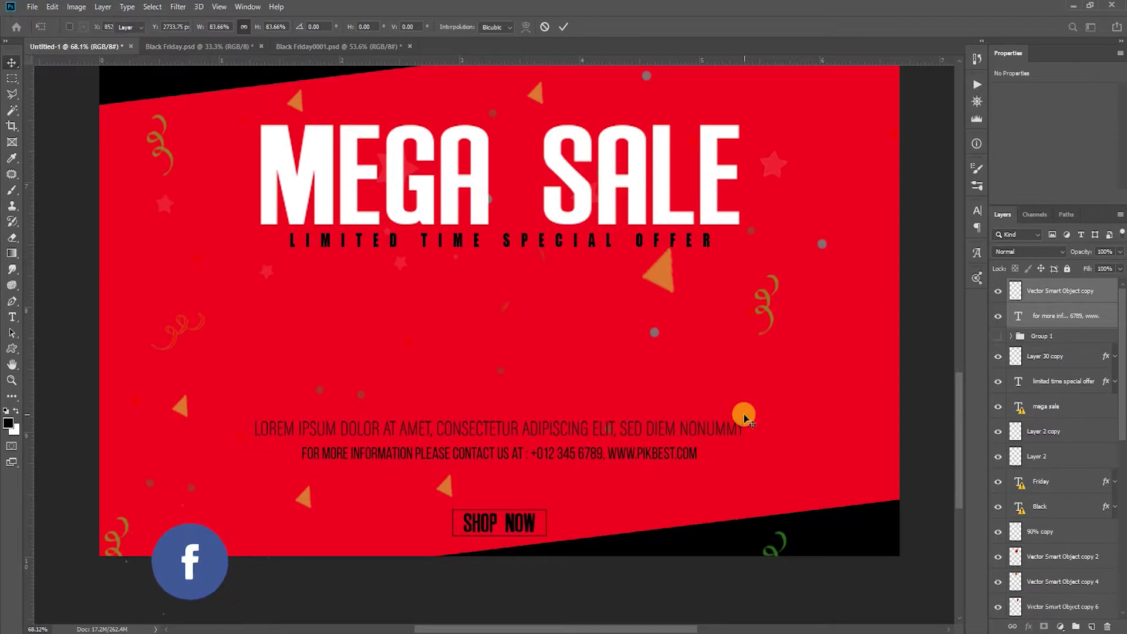
key(Return)
scroll(584, 443, up, 1)
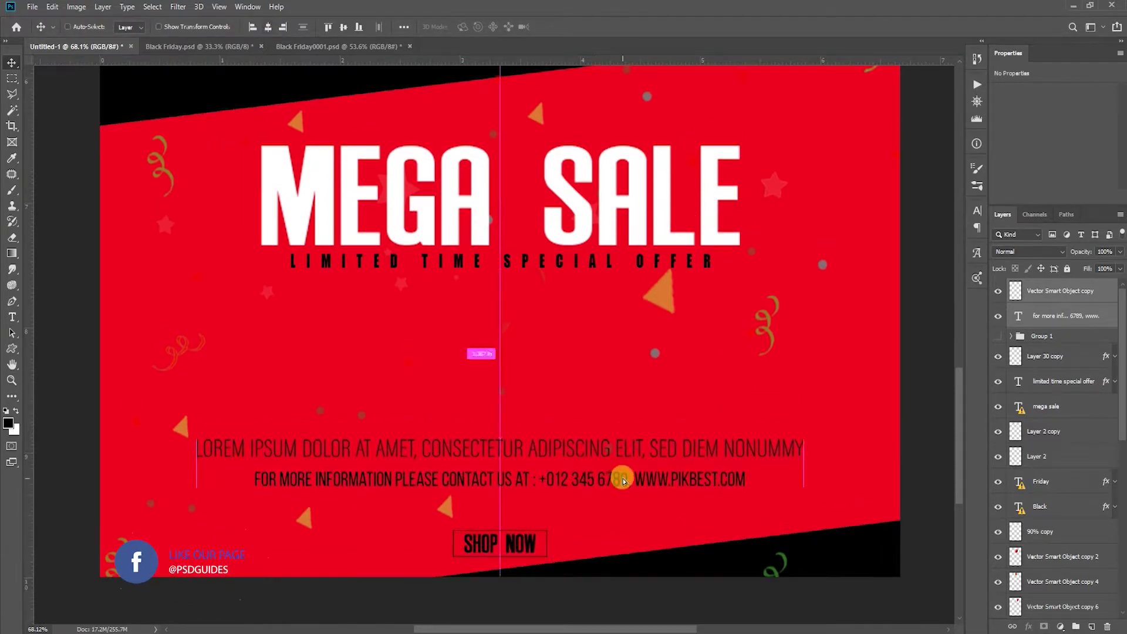
drag(624, 482, 623, 480)
- Colour the contact-info line white
key(t)
click(470, 26)
click(478, 201)
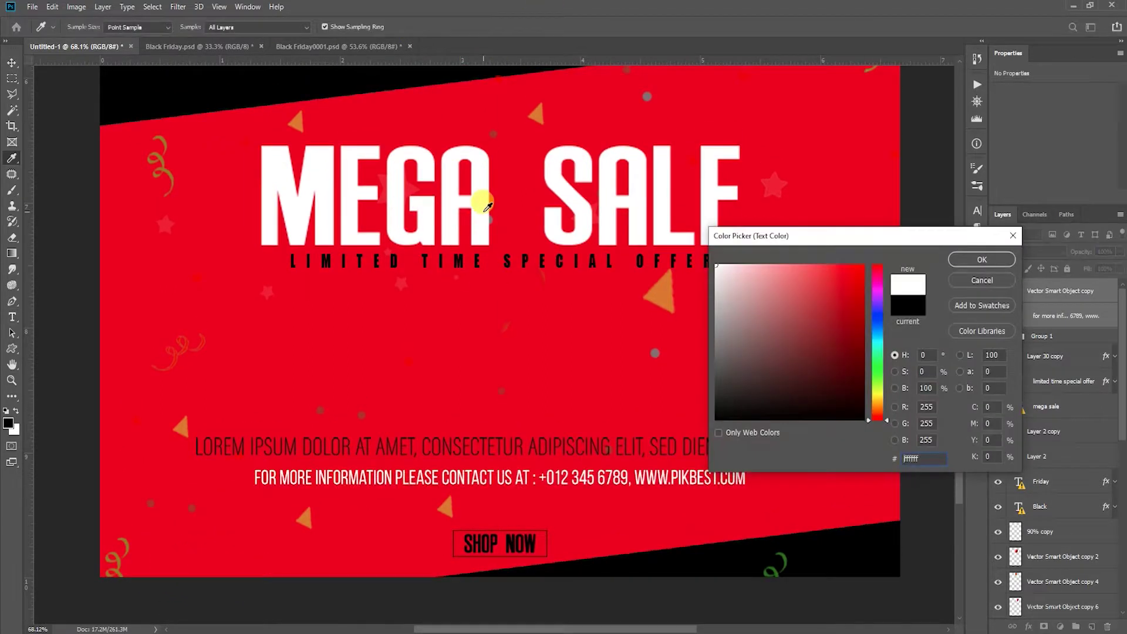
click(983, 258)
- Give the lorem ipsum line a white Color Overlay layer style
click(1106, 295)
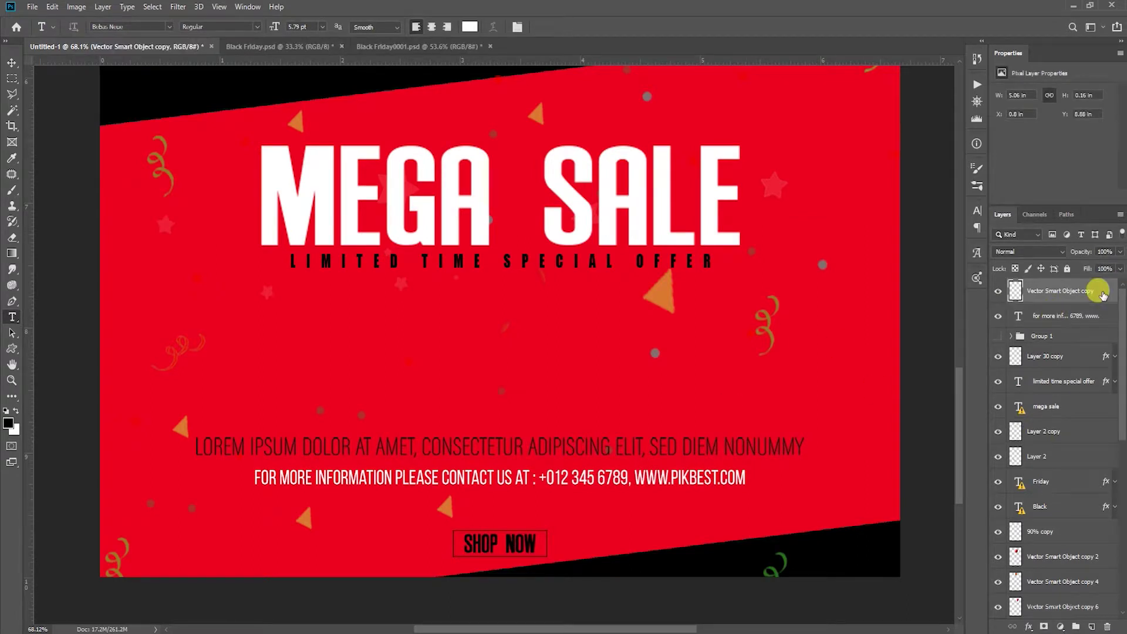
double_click(1103, 296)
click(126, 179)
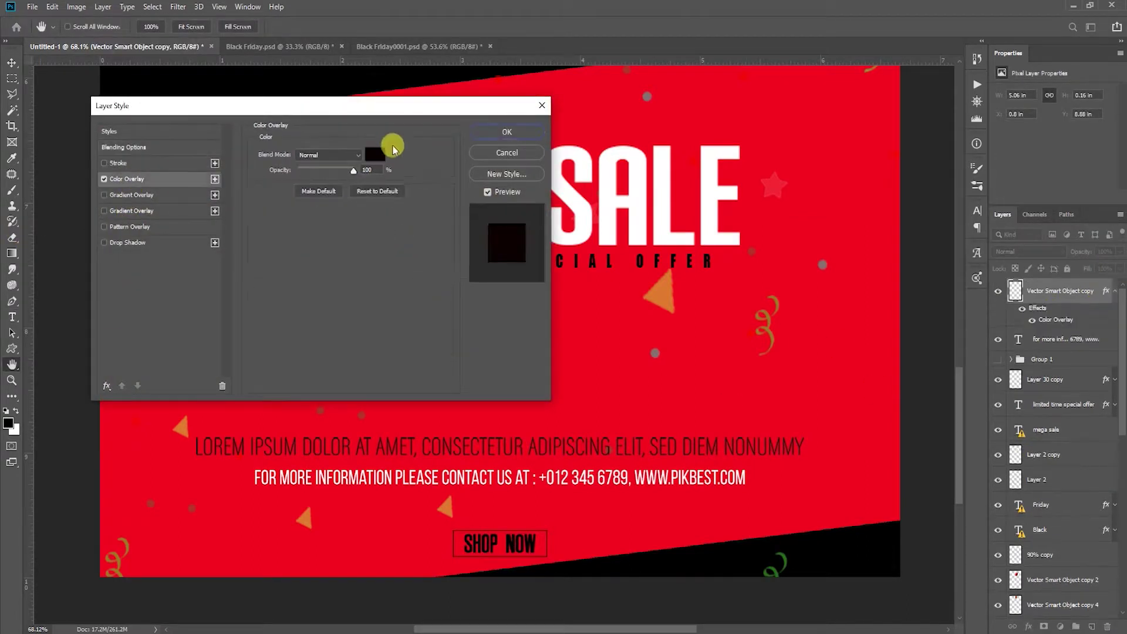
click(376, 154)
drag(717, 307, 708, 261)
click(986, 251)
click(530, 141)
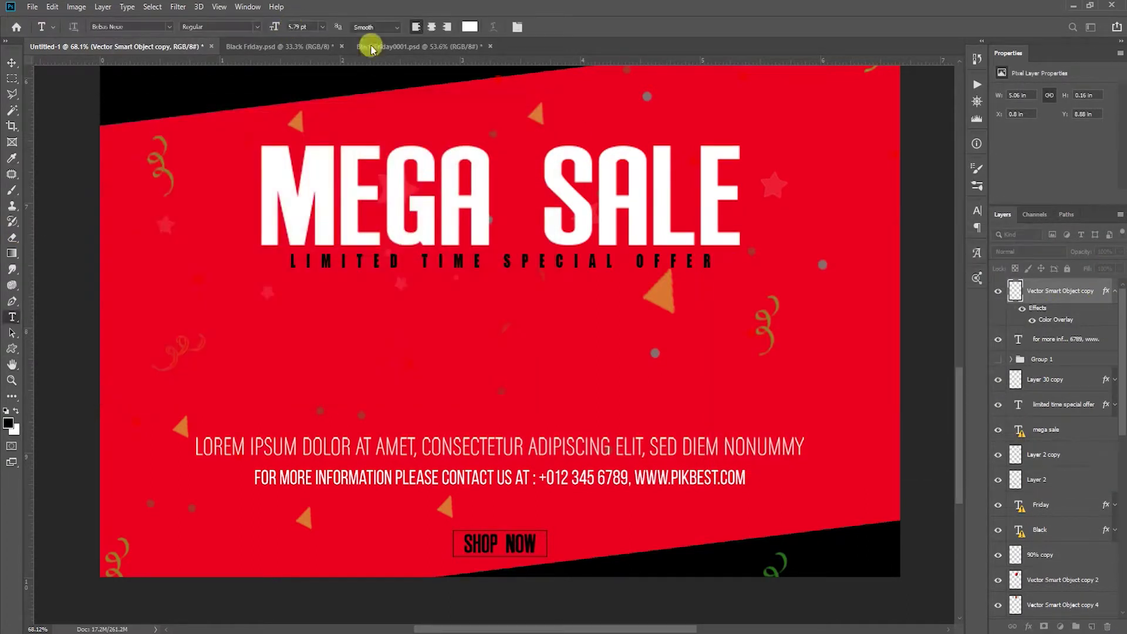
click(389, 47)
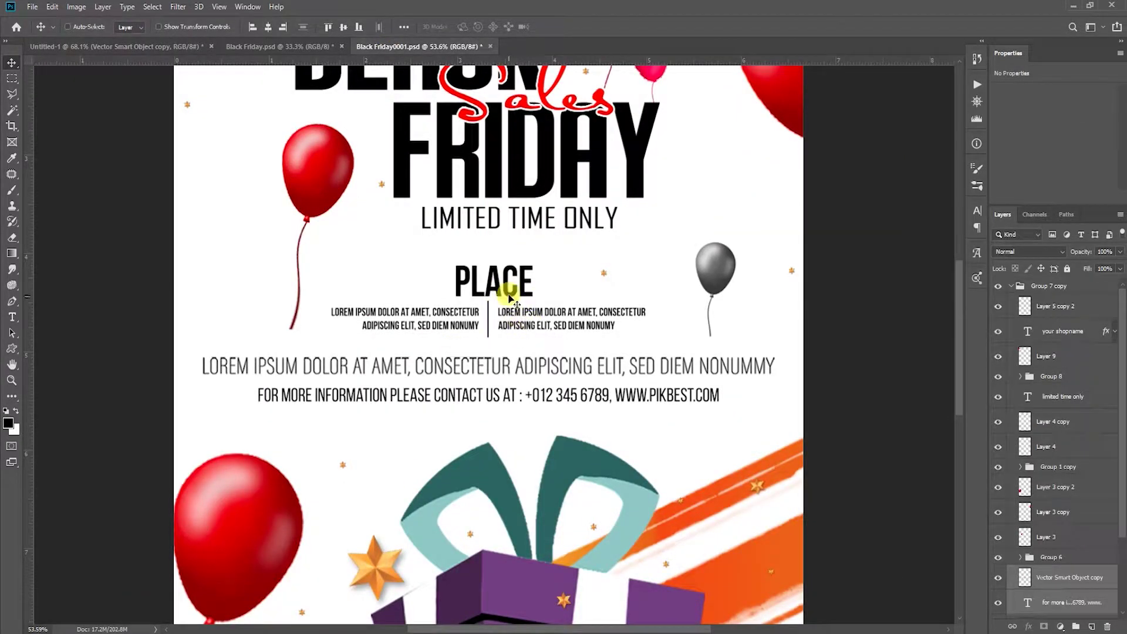
- Copy Group 6, the PLACE heading with its two text columns, onto the red panel
right_click(510, 298)
click(526, 303)
click(1020, 531)
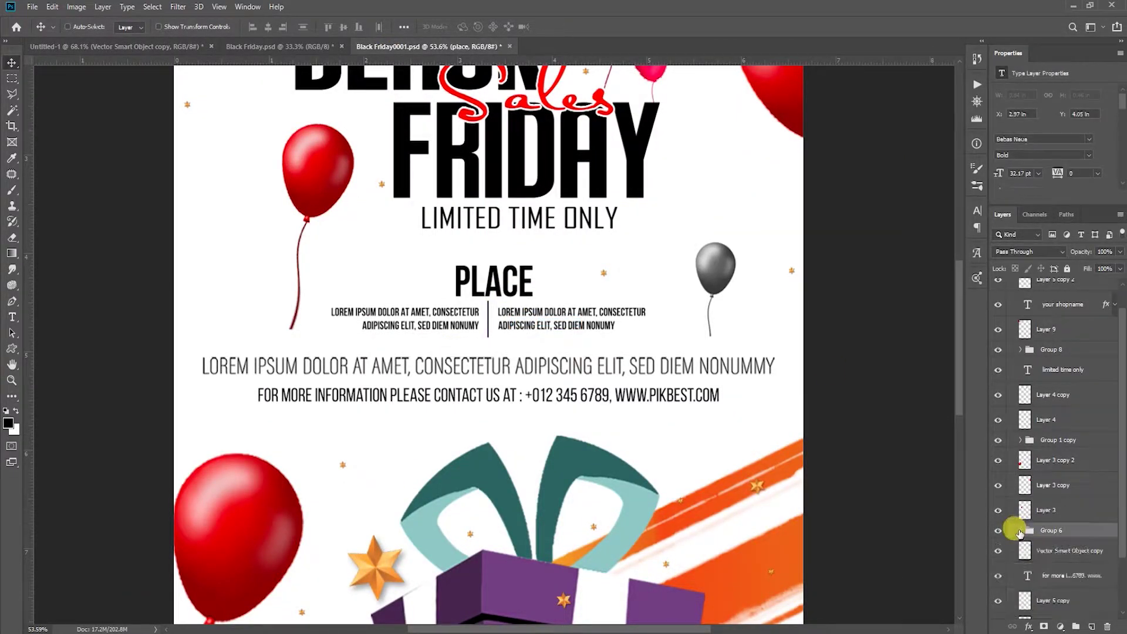
drag(397, 224, 241, 124)
drag(113, 47, 583, 378)
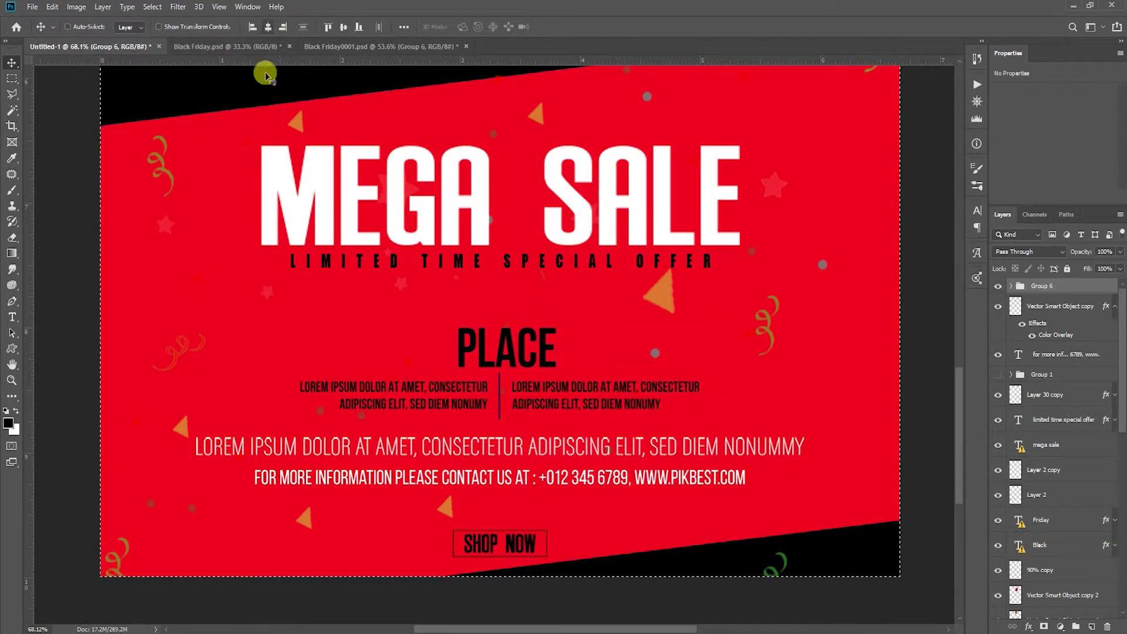
scroll(531, 367, up, 2)
- Retitle the heading 'SHOP NAME' and centre it horizontally on the poster
key(t)
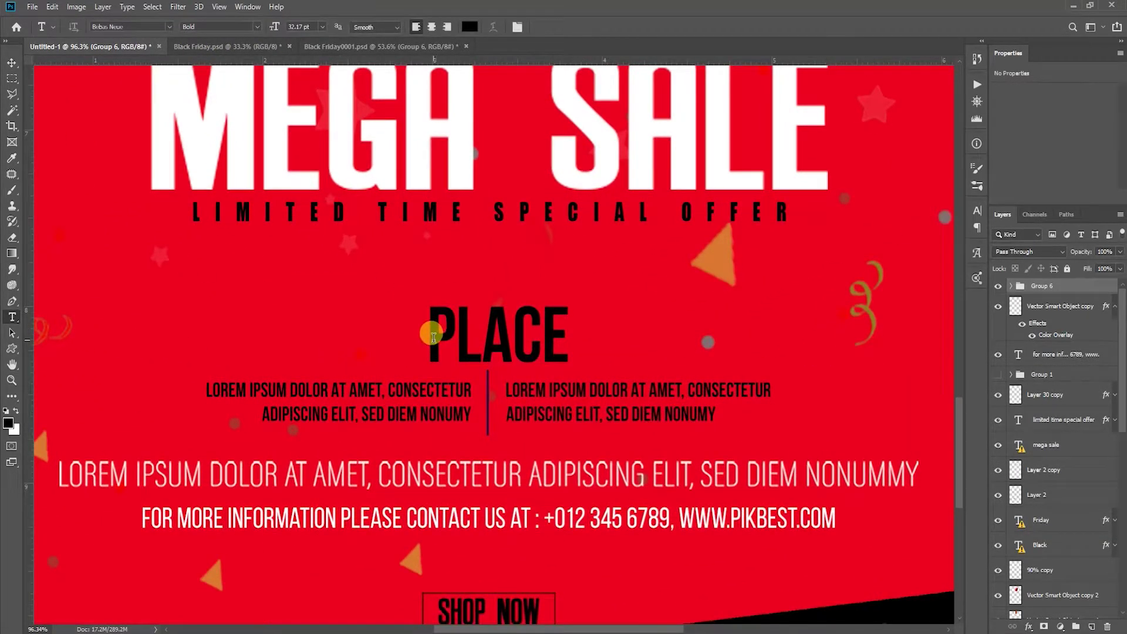
drag(433, 336, 569, 334)
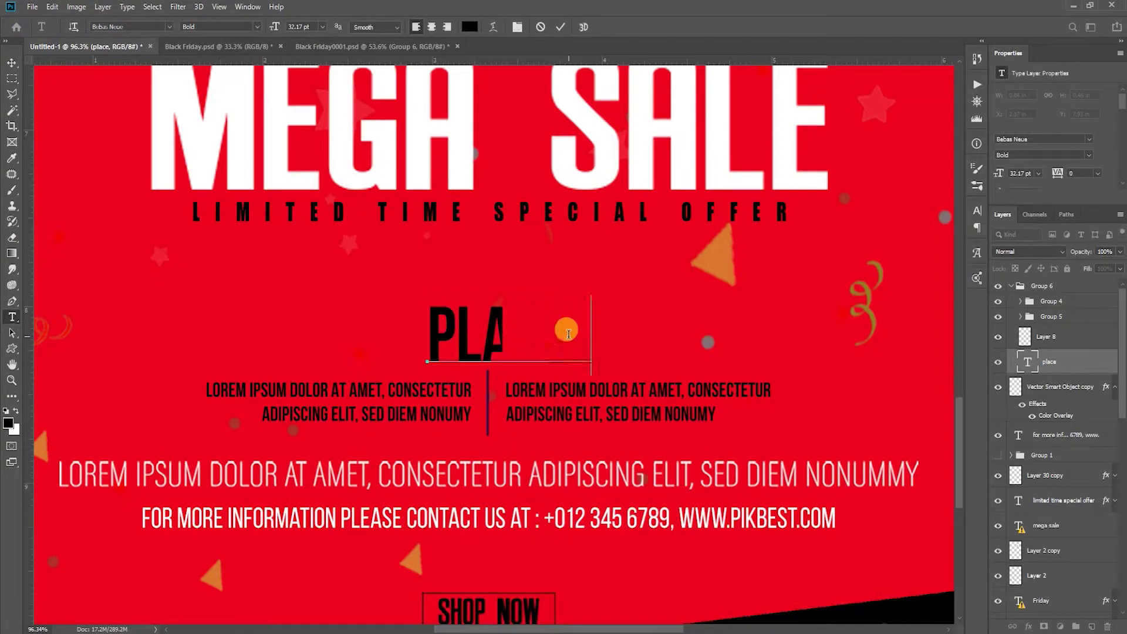
text(SHOP NAME)
click(560, 27)
key(v)
click(269, 27)
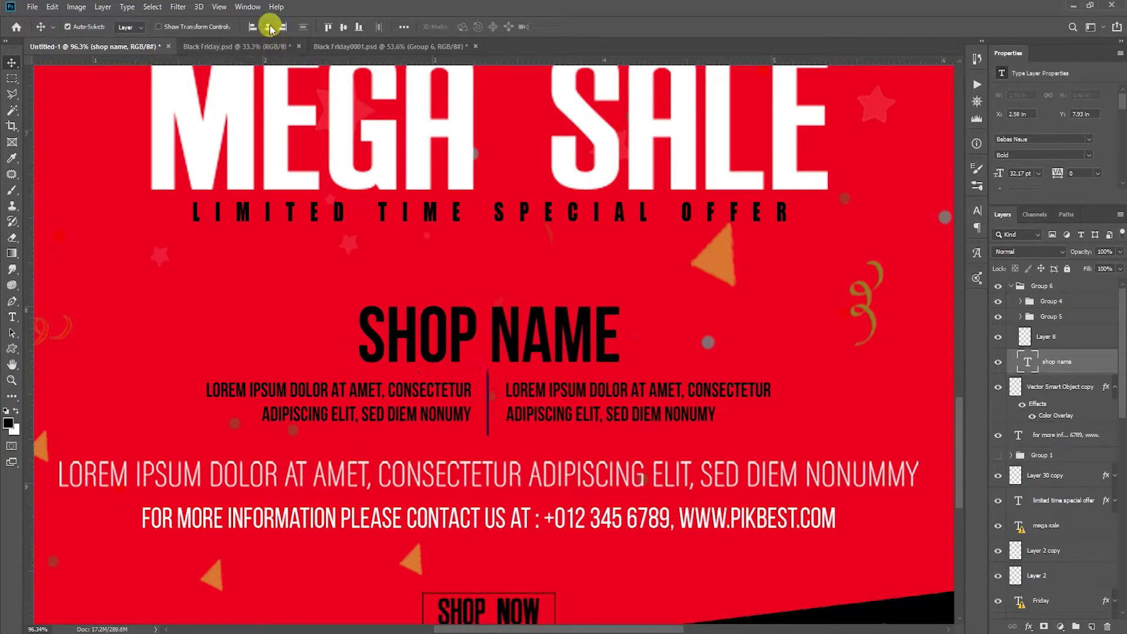
- Zoom out to review the flyer, then collapse Group 6 in the layers list
key(z)
alt+click(526, 360)
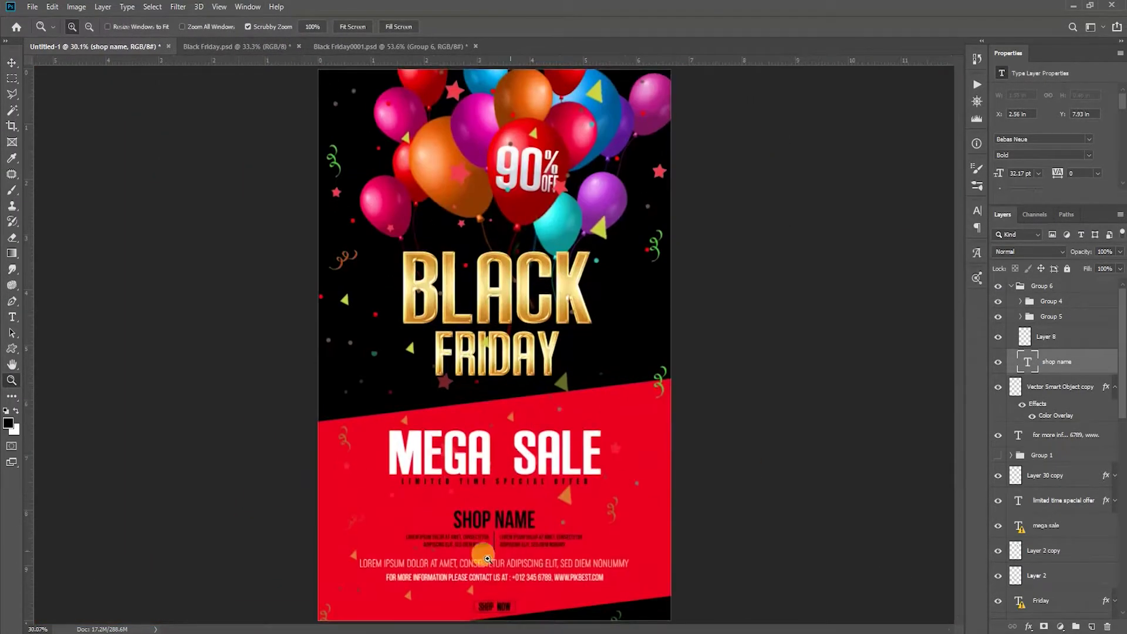
alt+click(551, 500)
scroll(552, 500, down, 2)
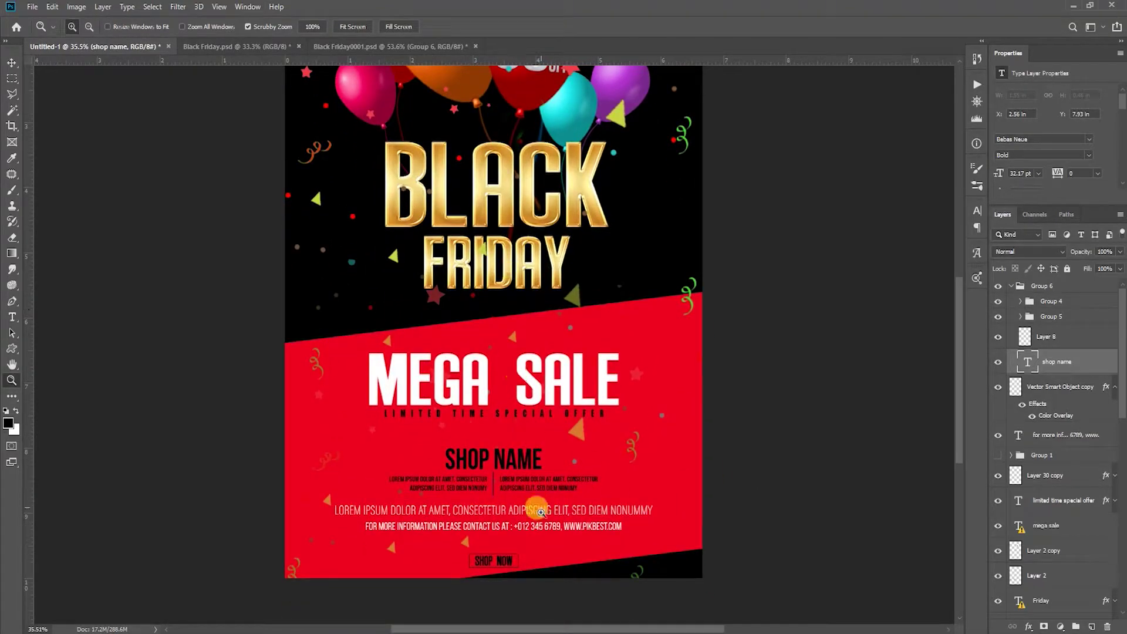
mouse_move(540, 512)
mouse_down()
mouse_move(536, 522)
mouse_move(563, 522)
mouse_up()
key(v)
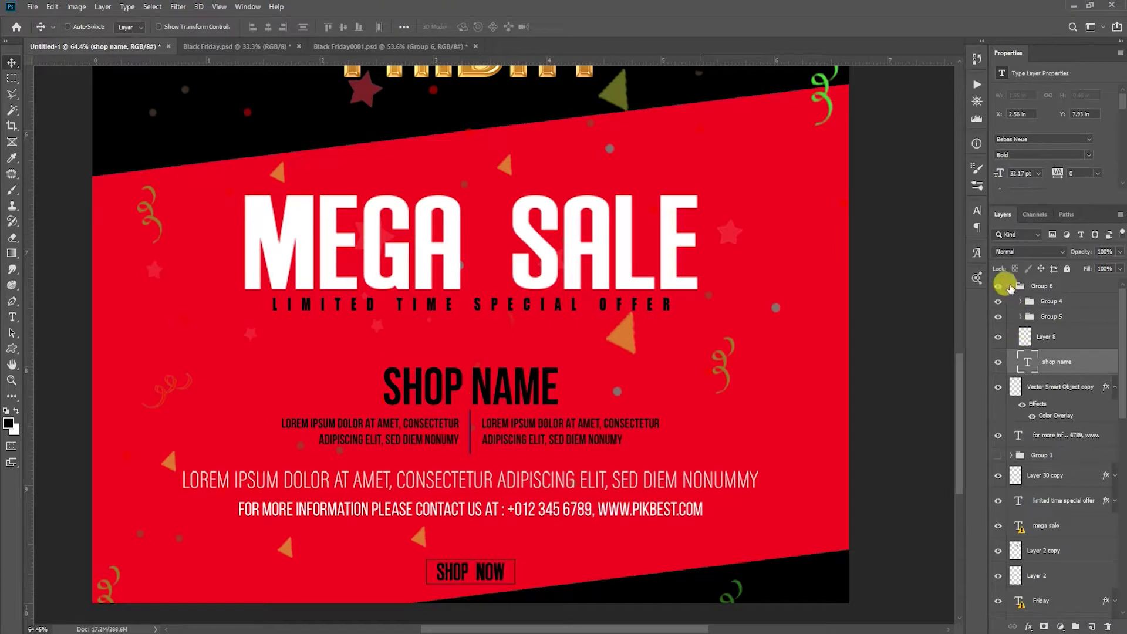
click(1010, 287)
- Move the contact info text up toward SHOP NAME and shrink it slightly
click(1117, 309)
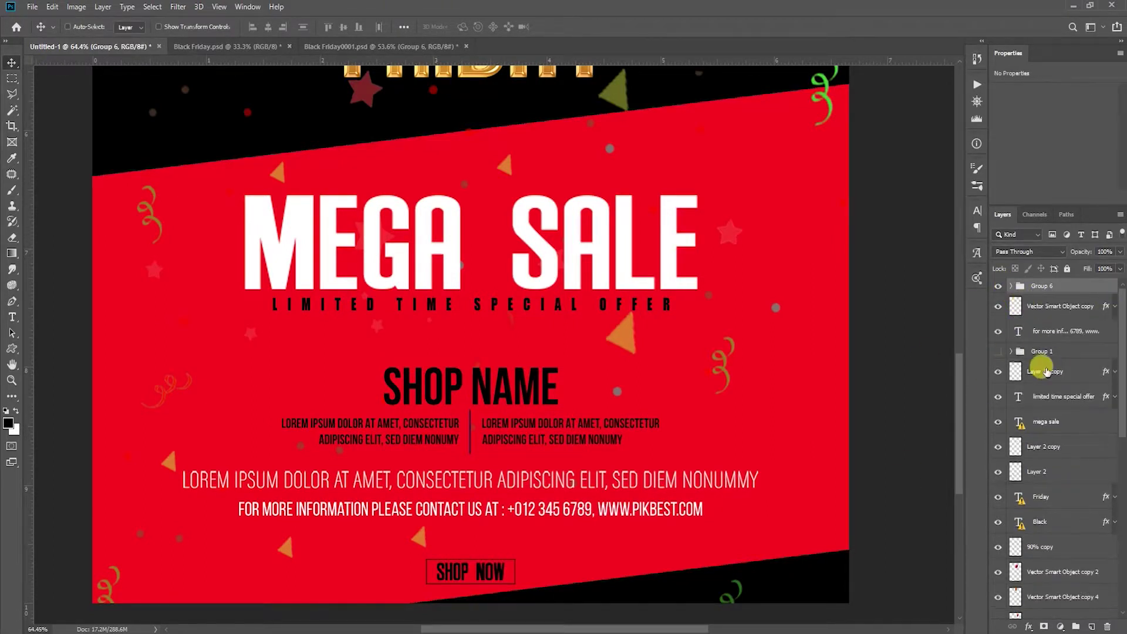
click(1064, 333)
drag(529, 423, 530, 392)
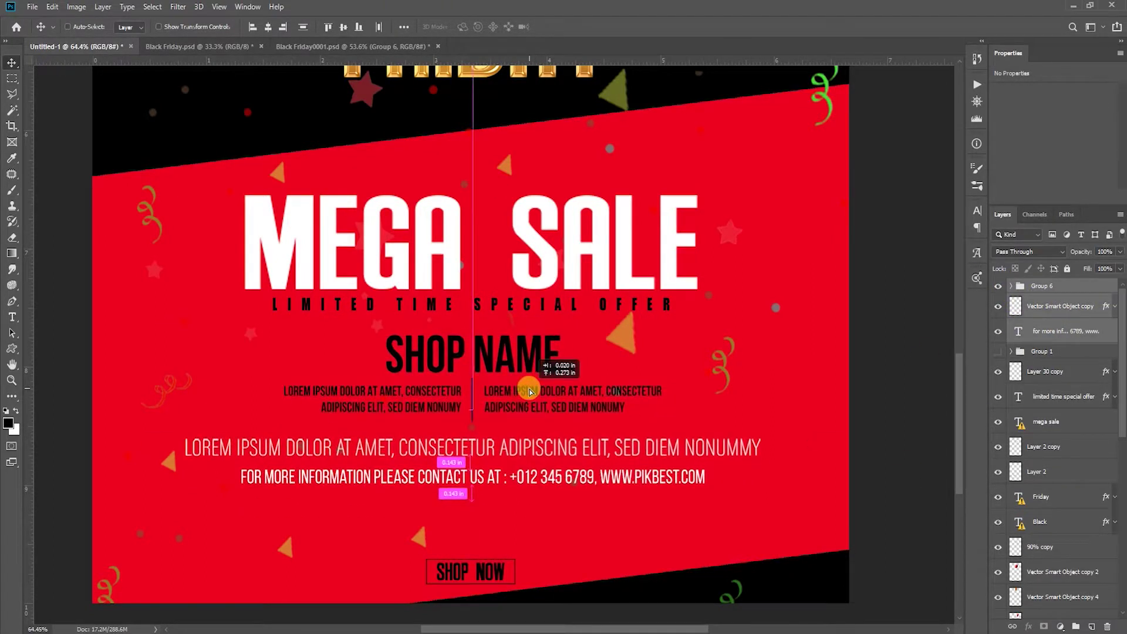
key(ctrl+t)
drag(756, 330, 744, 340)
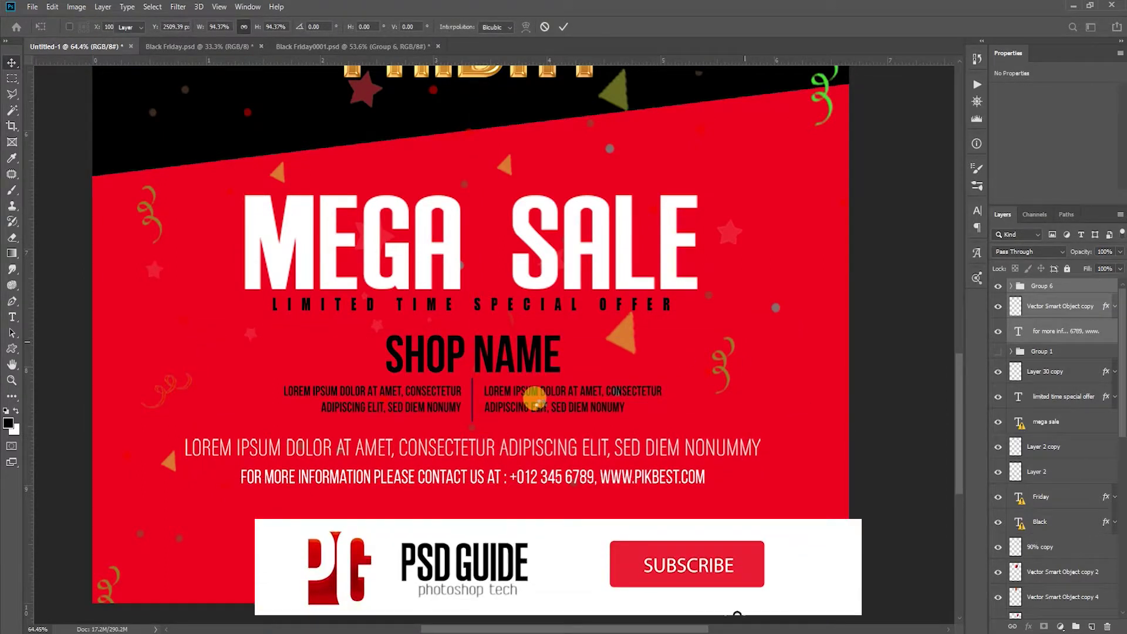
key(Return)
- Unhide the UP TO 90% OFF group, shrink it and place it left of SHOP NAME
click(998, 351)
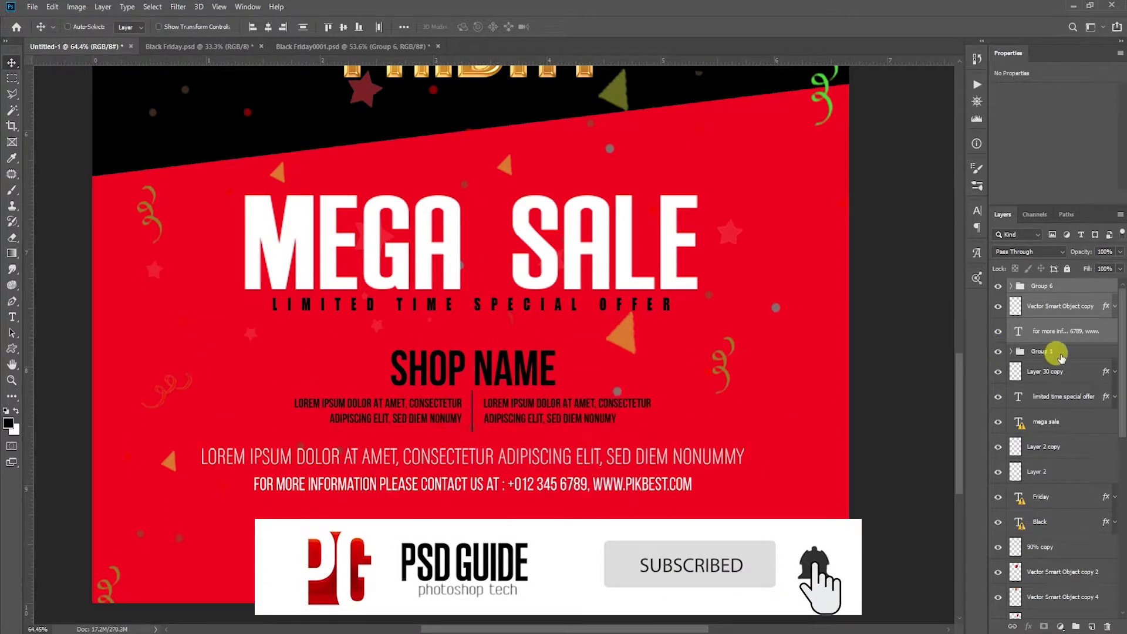
click(1051, 351)
drag(715, 509, 787, 441)
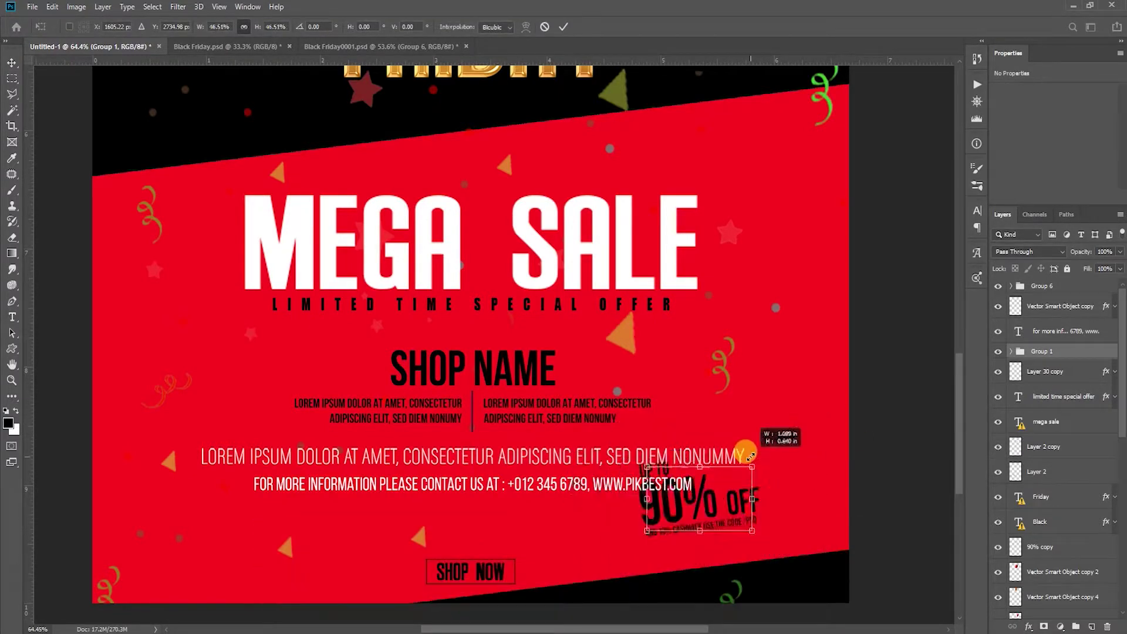
drag(469, 444, 204, 374)
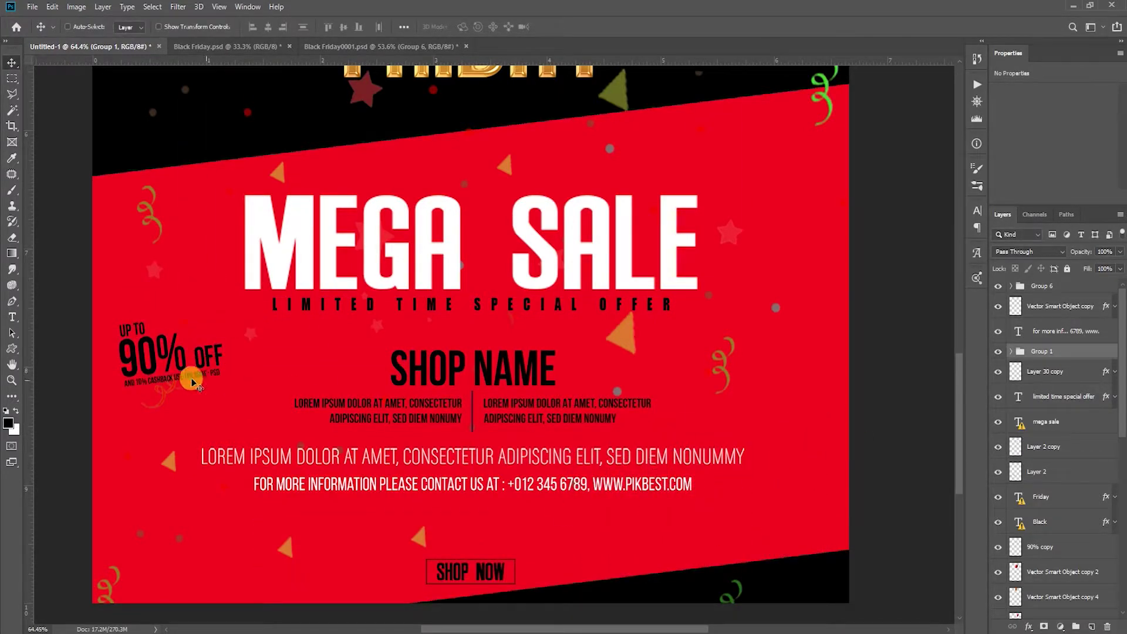
key(z)
alt+click(499, 496)
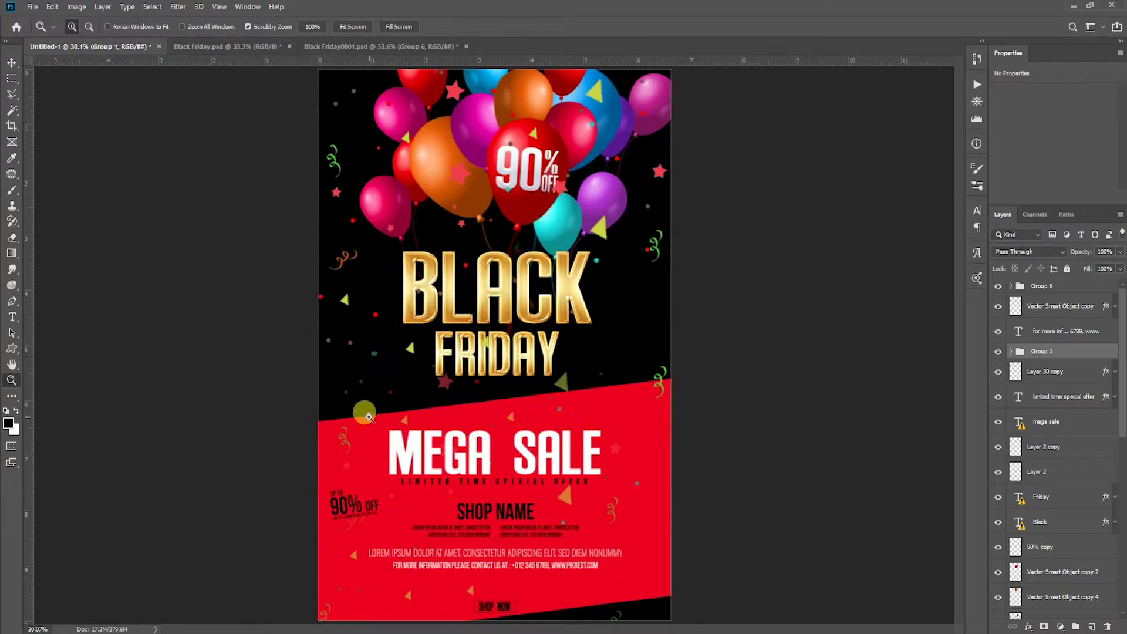
- Enlarge the shop info block, move it down slightly and centre it horizontally
click(1038, 332)
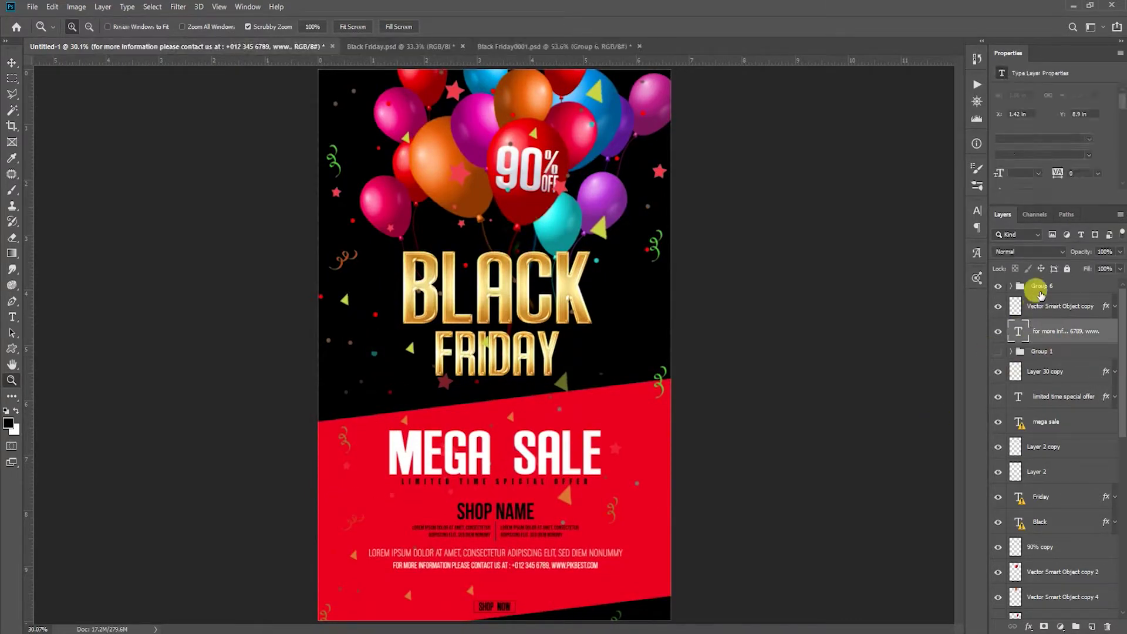
click(496, 566)
key(ctrl+t)
drag(670, 441, 735, 455)
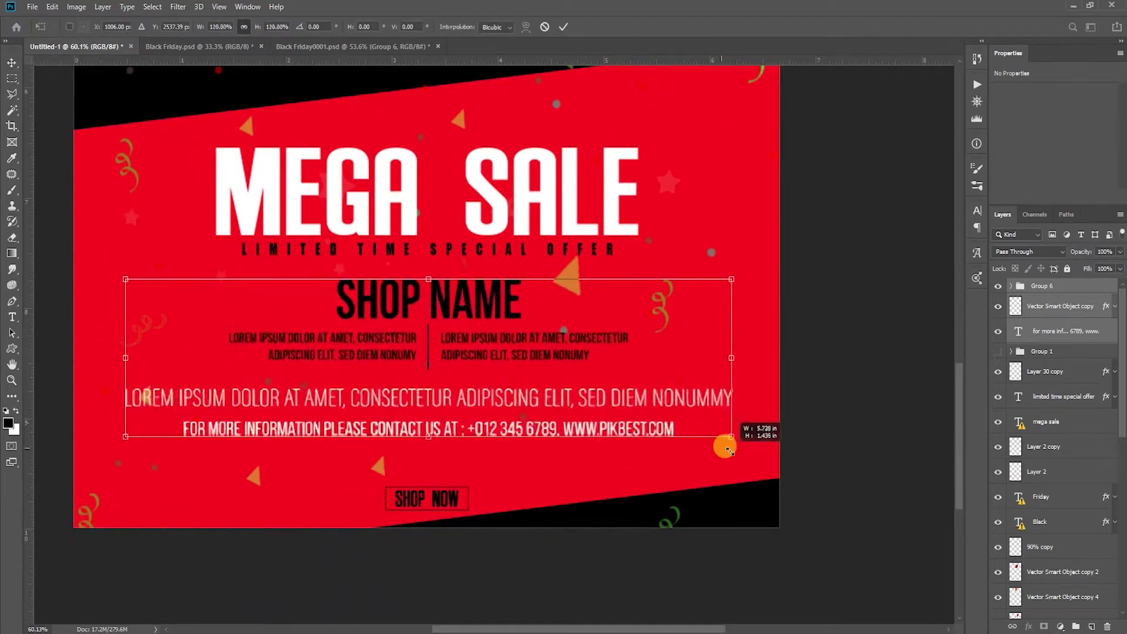
double_click(585, 412)
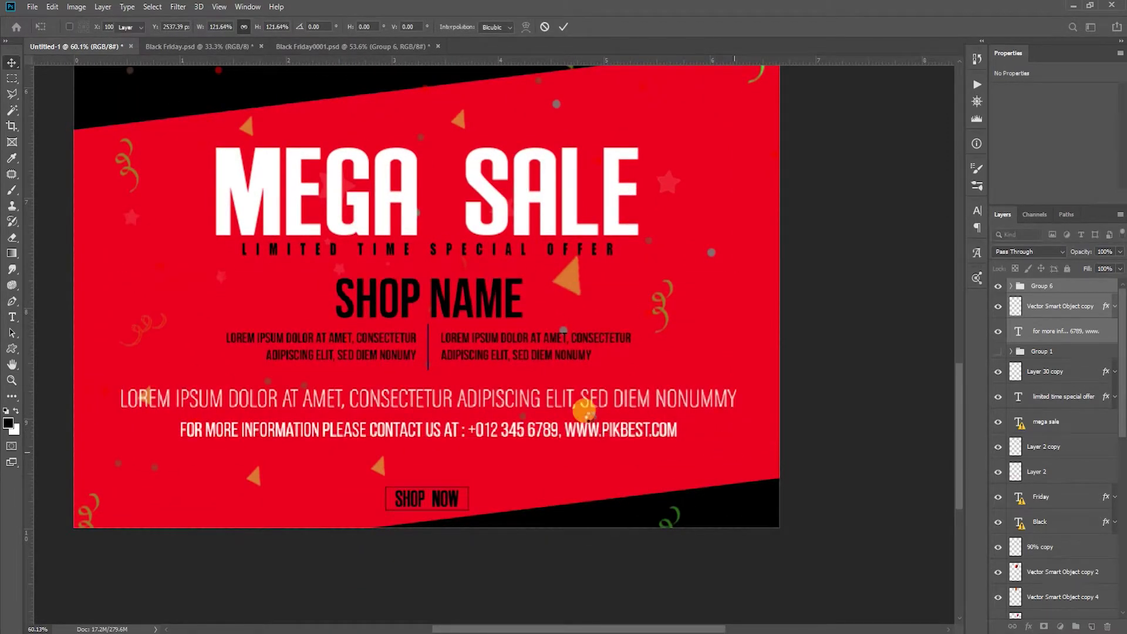
drag(589, 413, 623, 449)
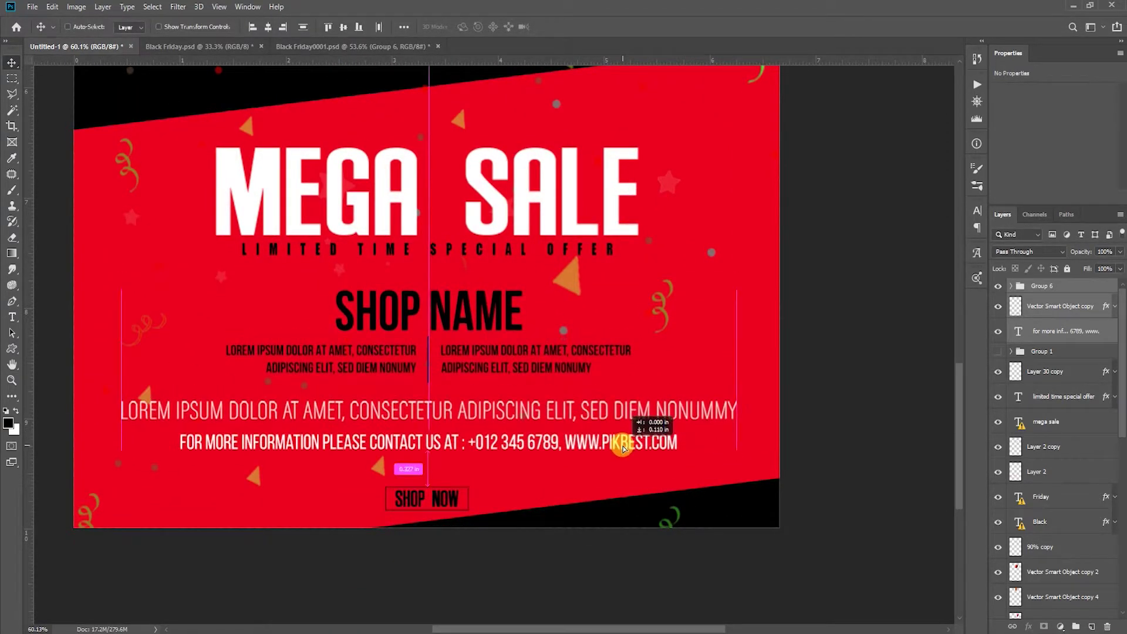
click(268, 27)
drag(361, 71, 508, 392)
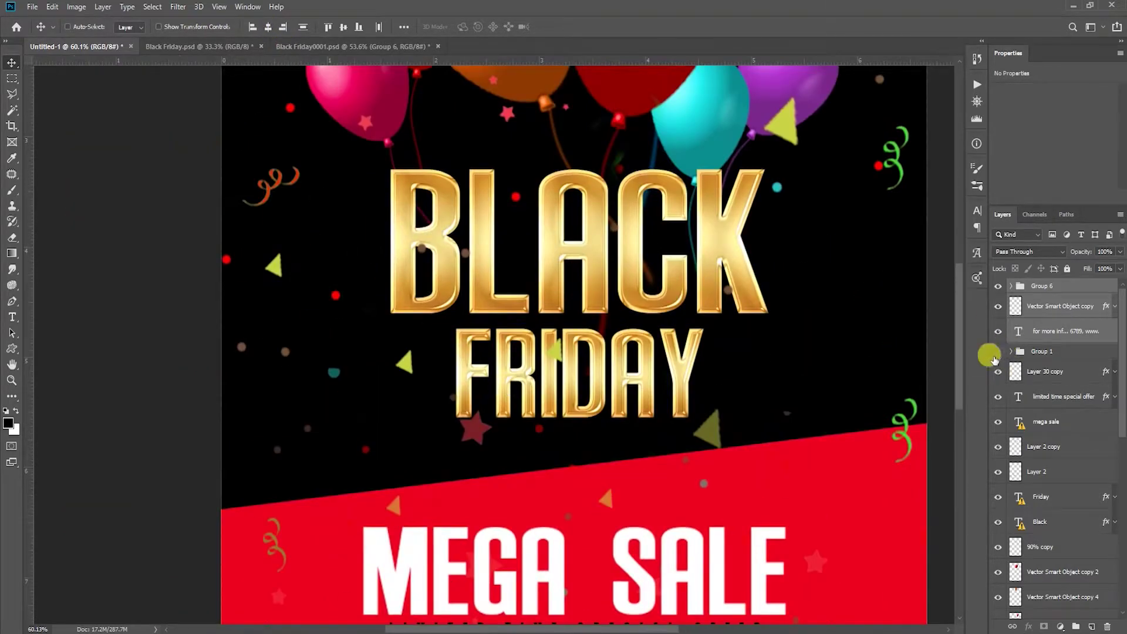
- Show the UP TO 90% OFF group again and turn its text layers white
click(994, 355)
key(t)
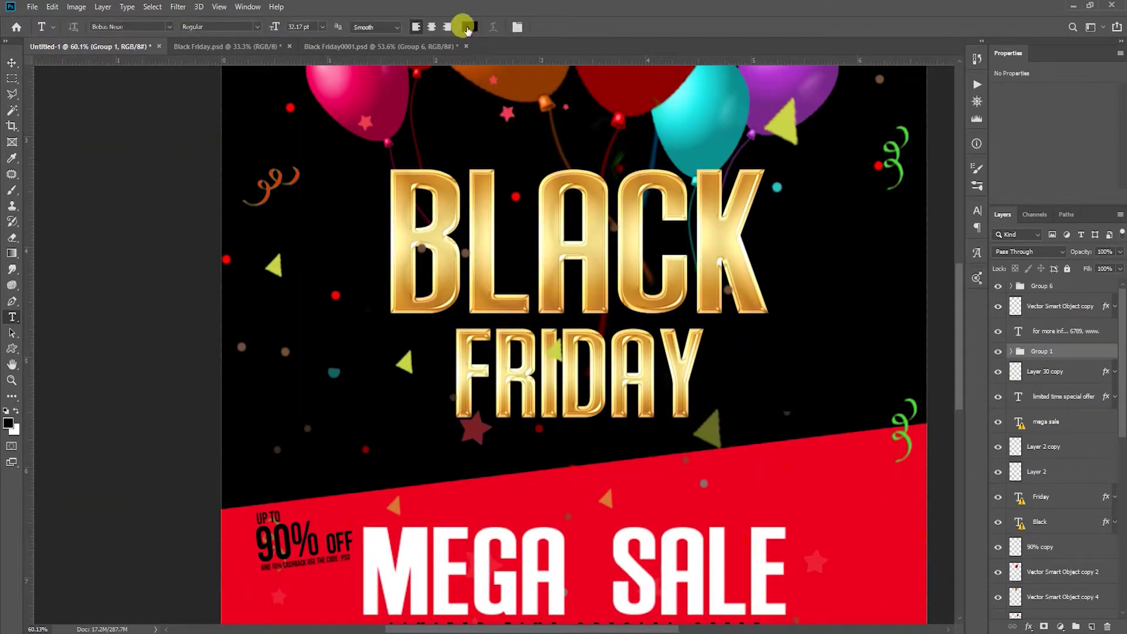
click(468, 28)
click(978, 260)
click(1010, 351)
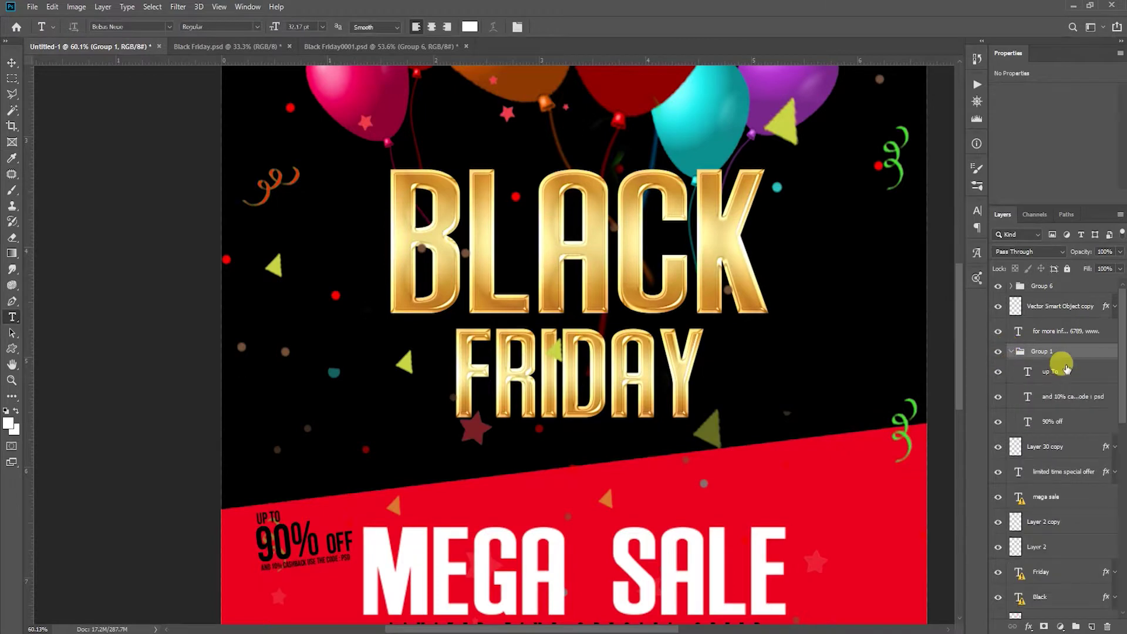
click(1054, 371)
shift+click(1057, 422)
click(474, 32)
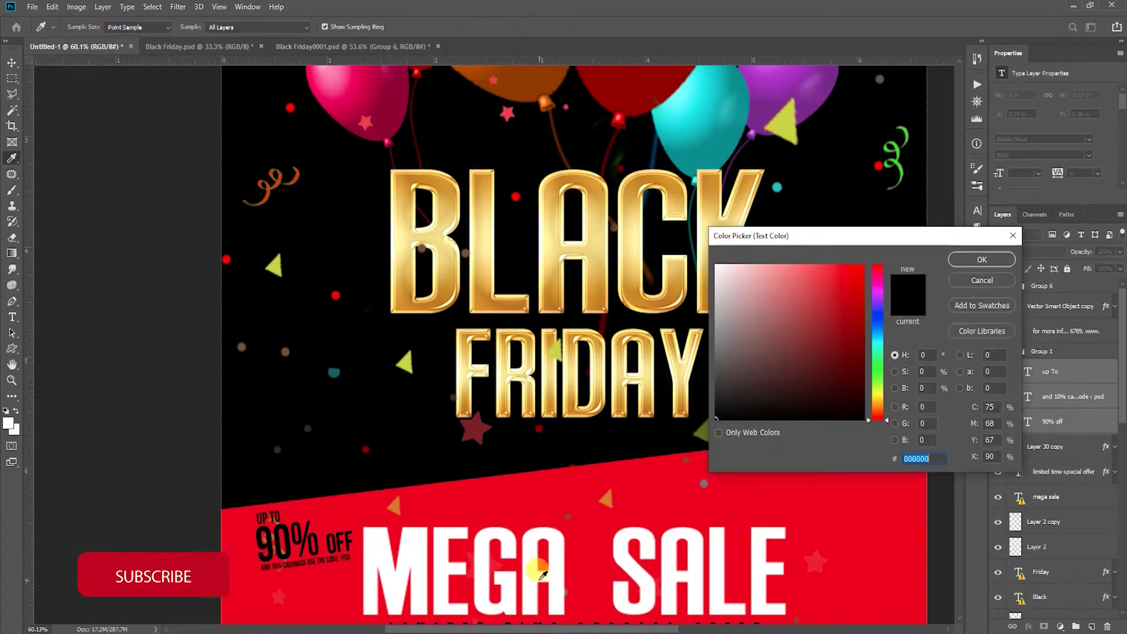
click(994, 255)
key(v)
scroll(570, 352, down, 2)
- Move the cashback code line up above the red band
drag(299, 498, 280, 455)
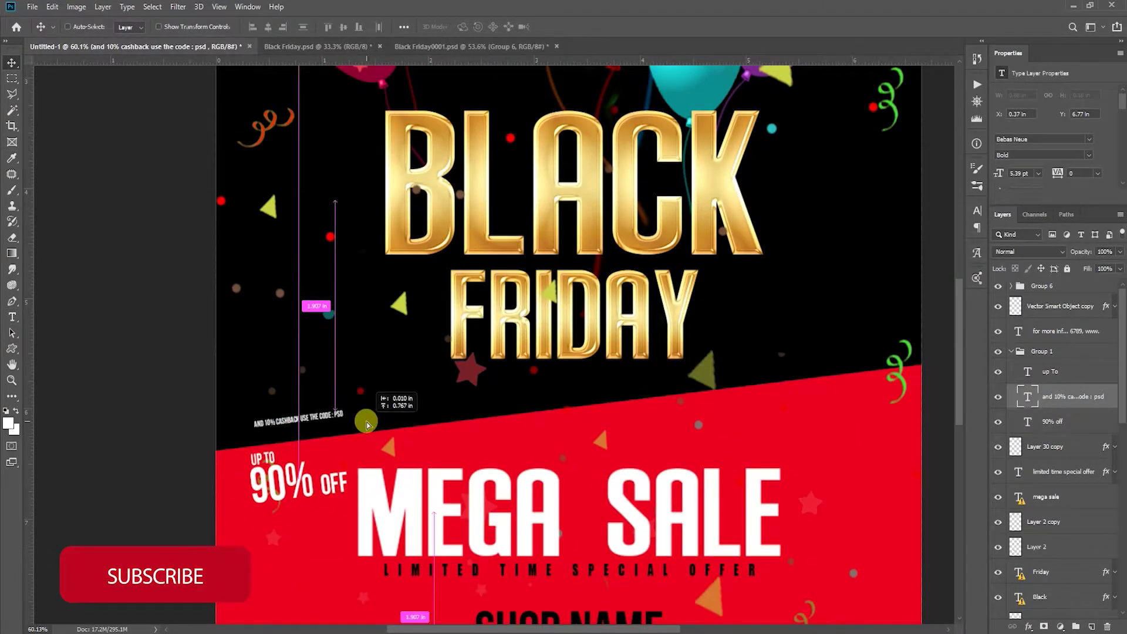
key(t)
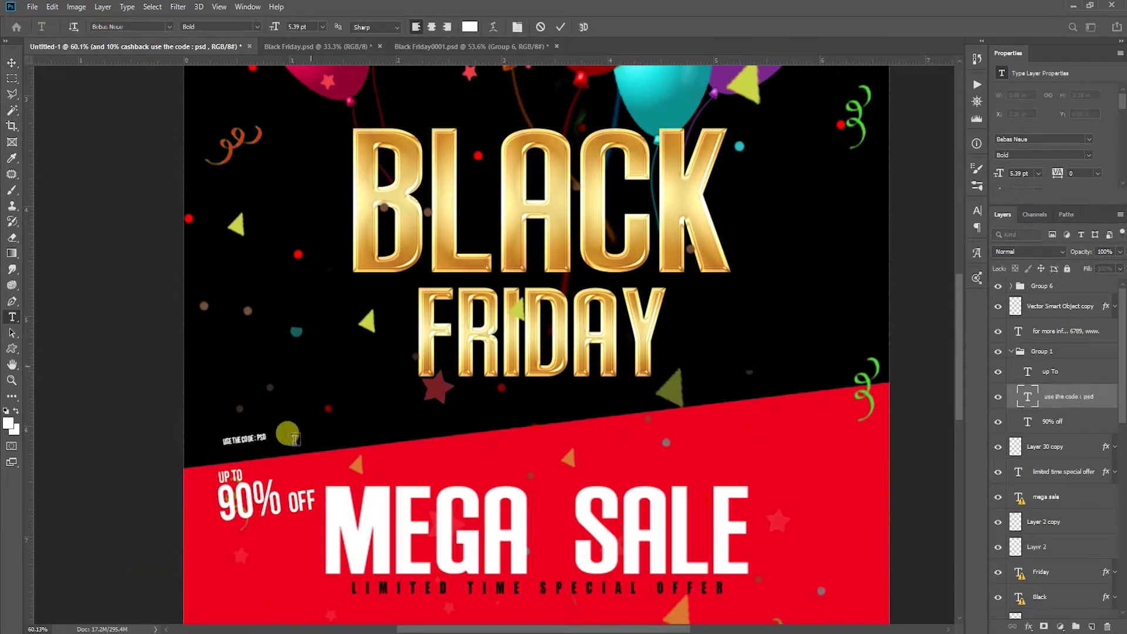
key(v)
scroll(293, 438, up, 3)
- Enlarge and widen the USE THE CODE : PSD text with Free Transform
key(ctrl+t)
drag(298, 338, 675, 105)
drag(675, 237, 726, 228)
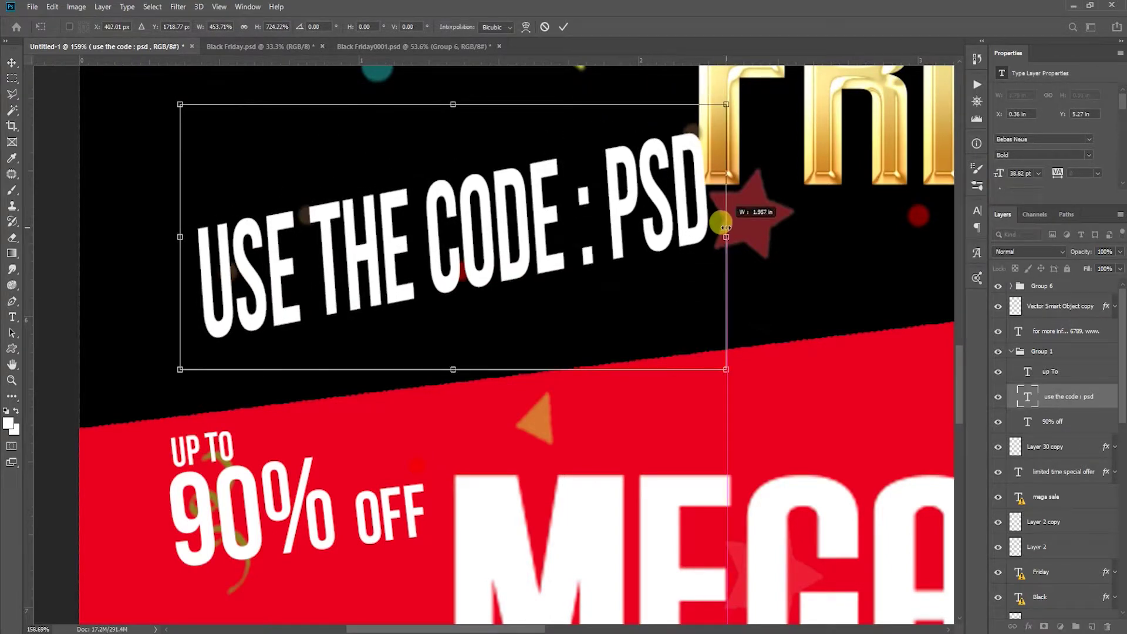
drag(727, 104, 687, 121)
key(Return)
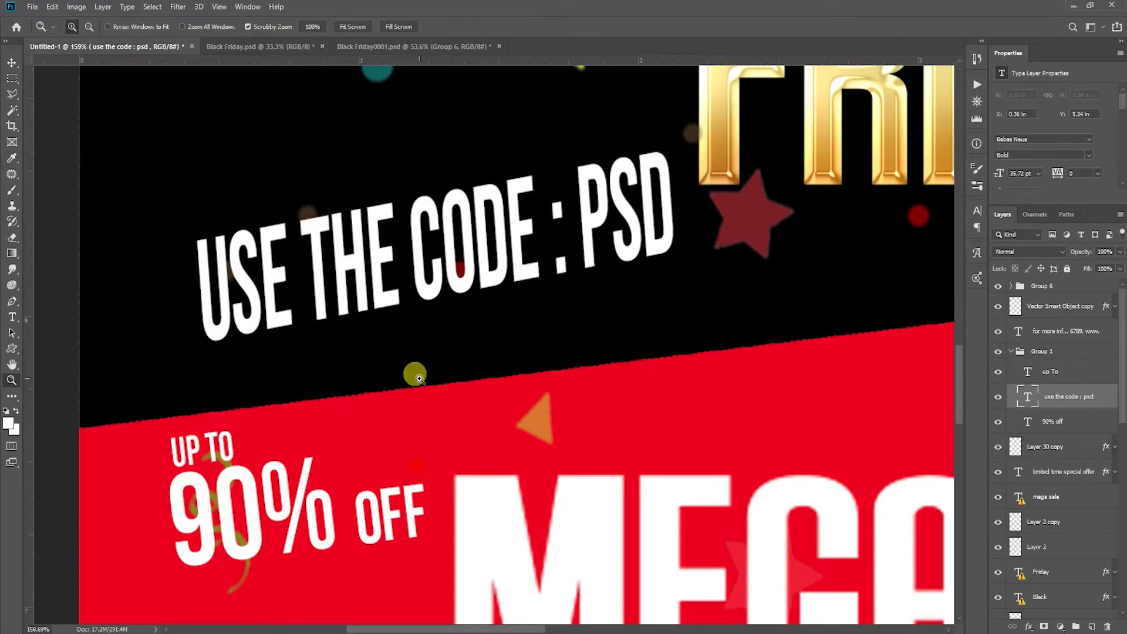
key(z)
key(ctrl+0)
drag(416, 418, 452, 418)
drag(264, 411, 305, 411)
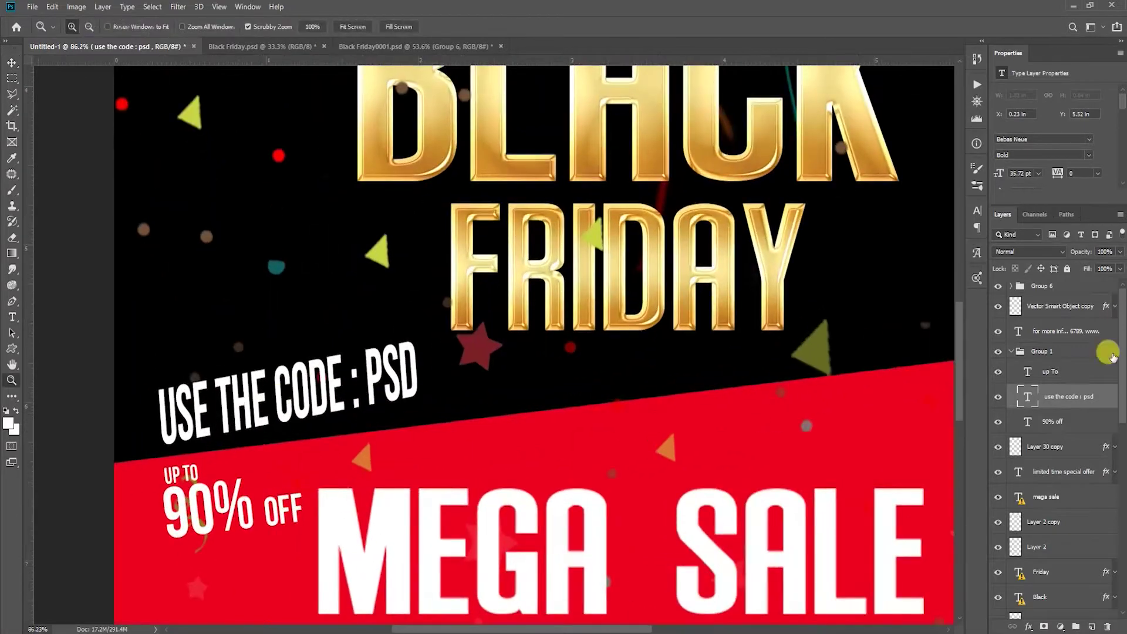
- Scale the code line up a little more and shift it left and down onto the red edge
key(ctrl+t)
drag(428, 322, 464, 341)
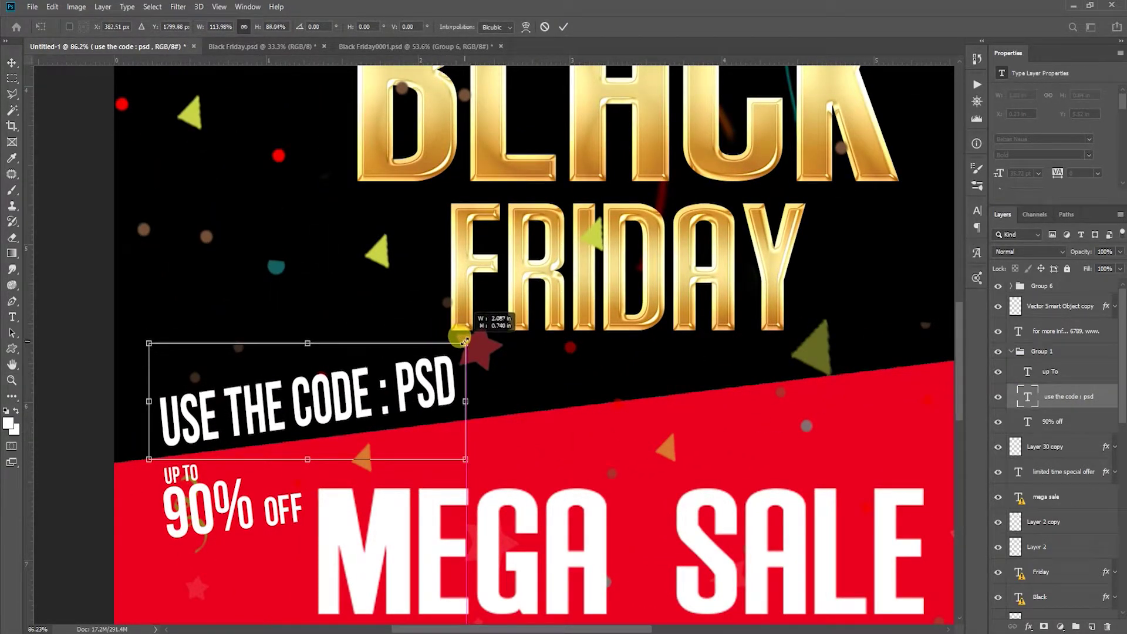
drag(403, 392, 373, 404)
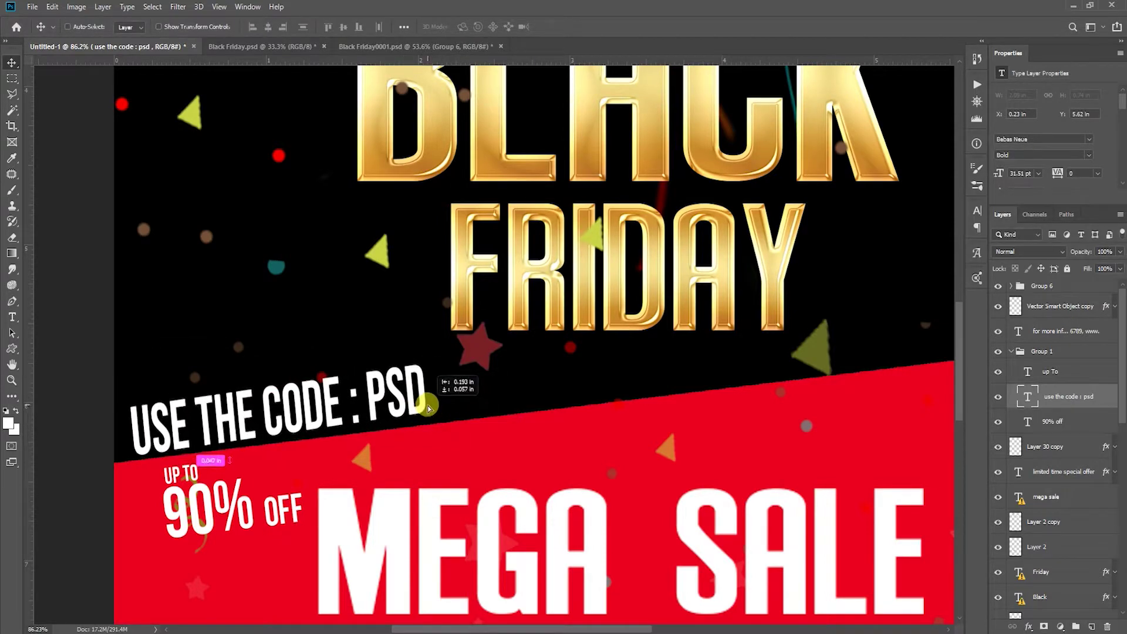
drag(441, 352, 458, 360)
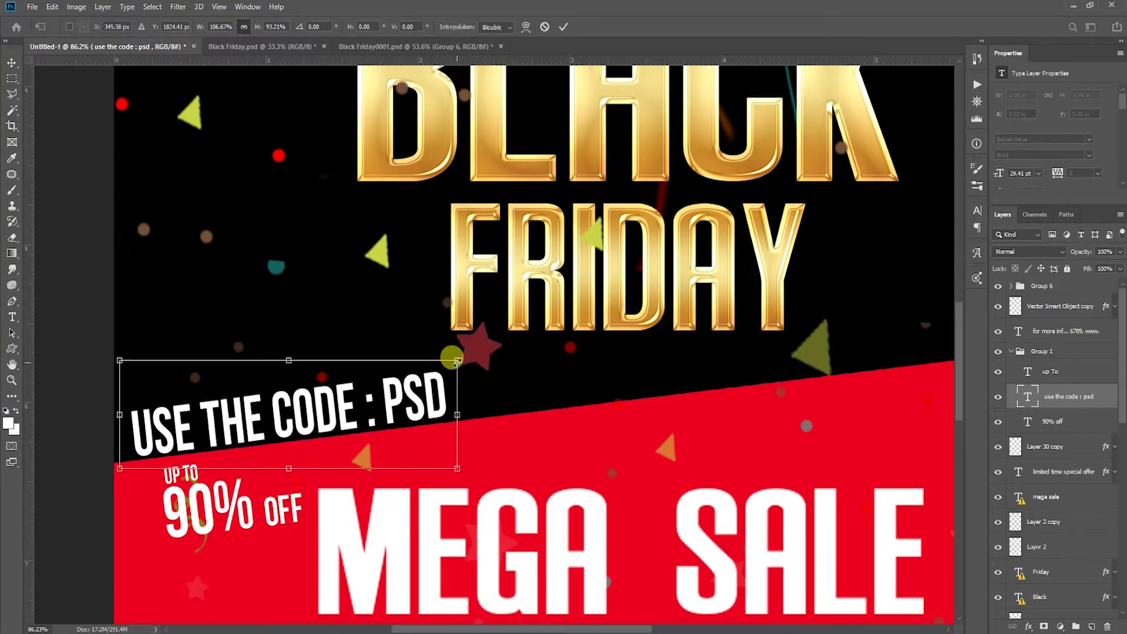
key(Return)
key(z)
right_click(404, 432)
click(420, 437)
click(296, 489)
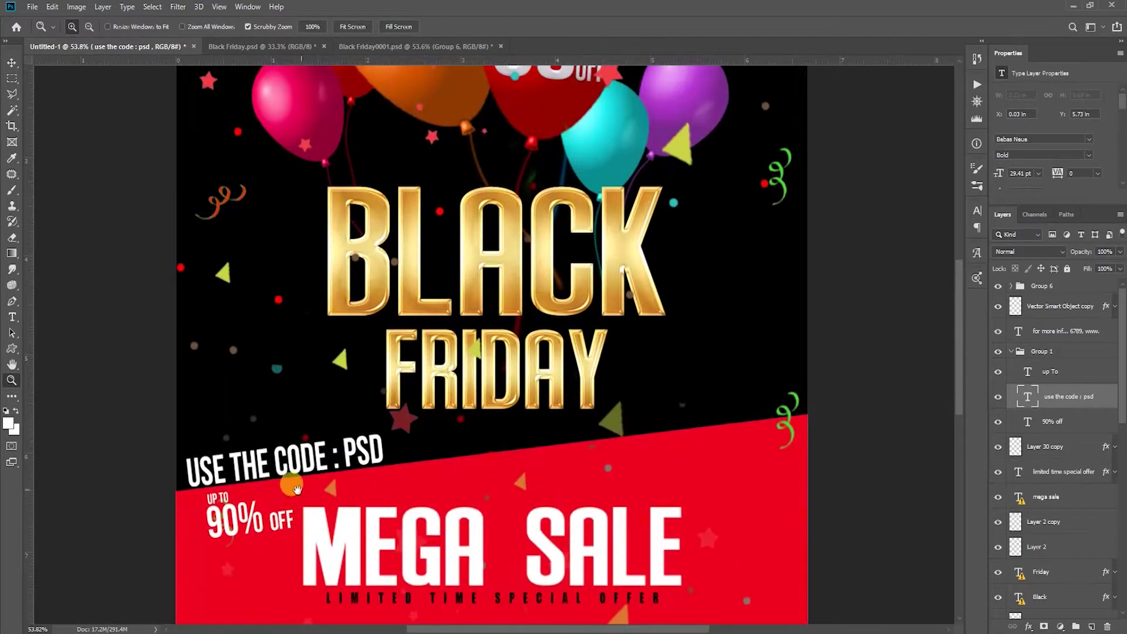
click(391, 459)
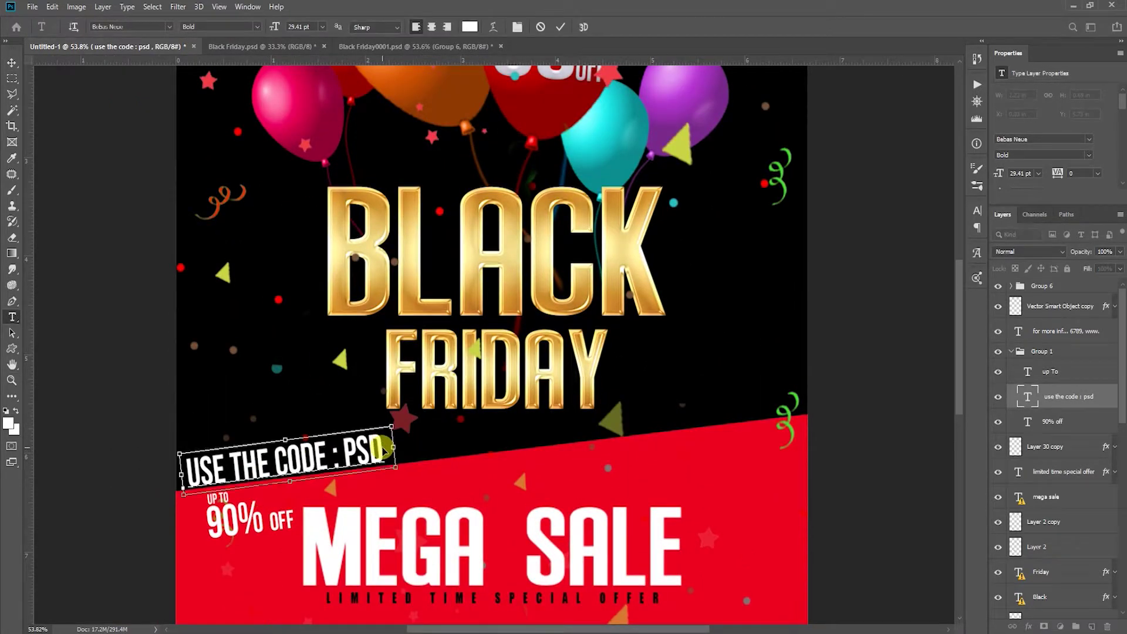
- Append 'AND 10% CASHBACK' to the code line, move it under FRIDAY and shrink it
text( AND 10% CASHBACK)
key(ctrl+Return)
key(v)
drag(514, 436, 631, 427)
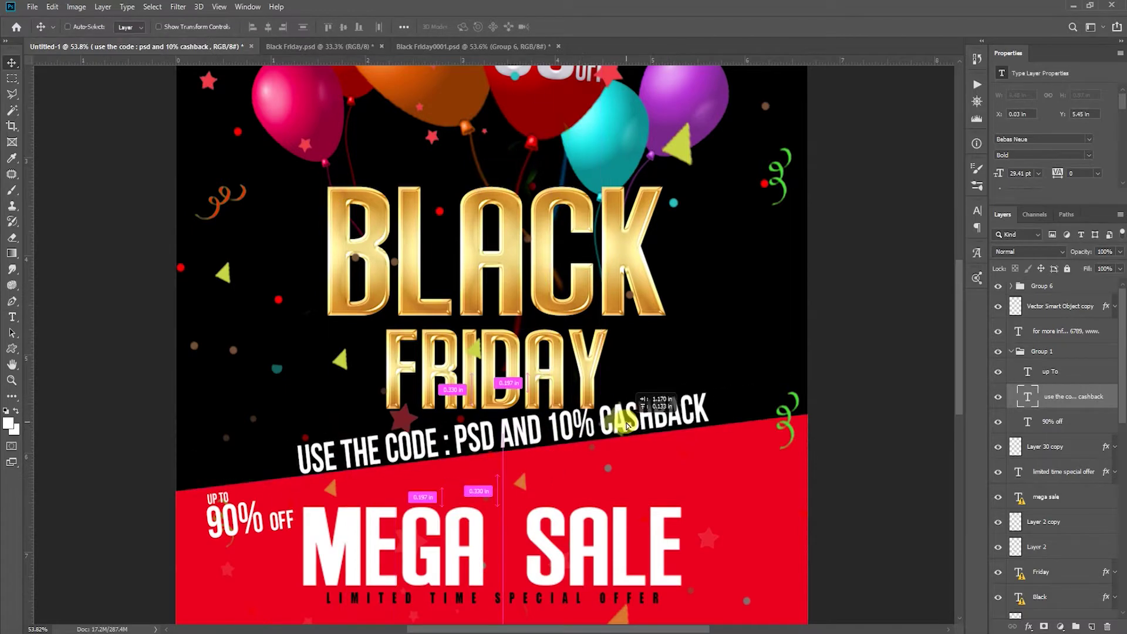
key(ctrl+t)
drag(721, 383, 669, 411)
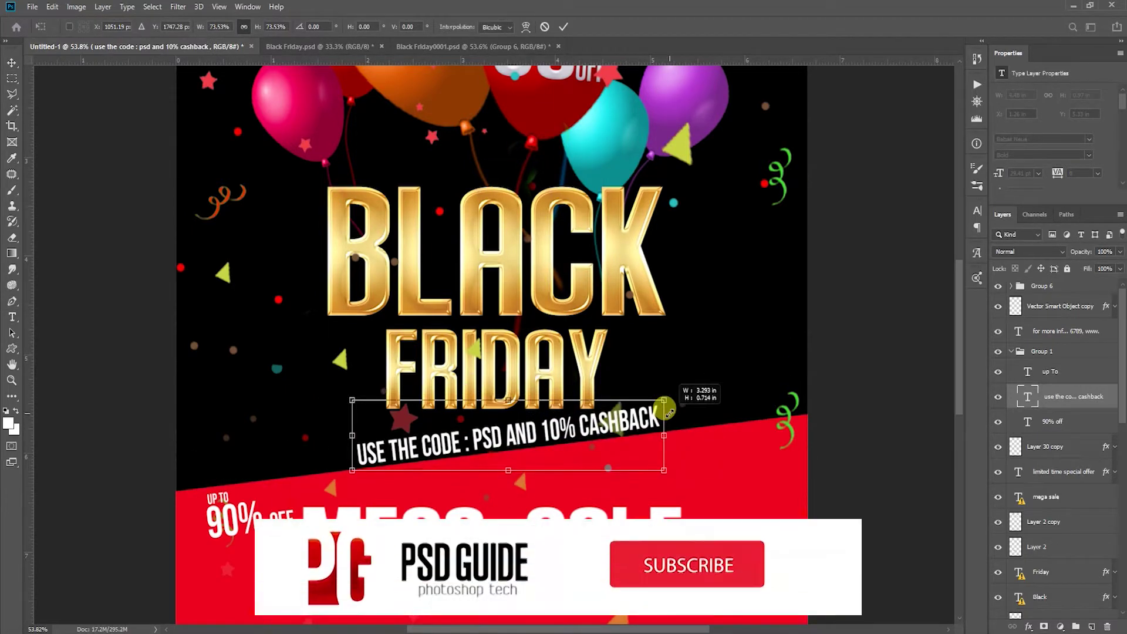
double_click(559, 460)
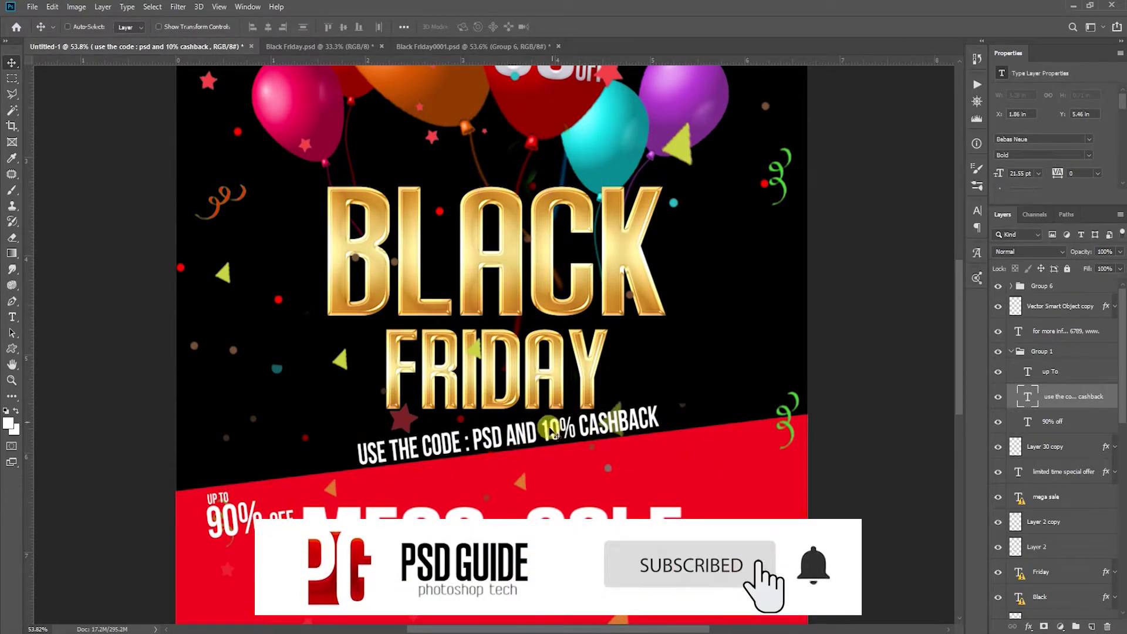
- Insert 'GET' before 10% and recentre the cashback line
key(t)
click(539, 433)
text(GET)
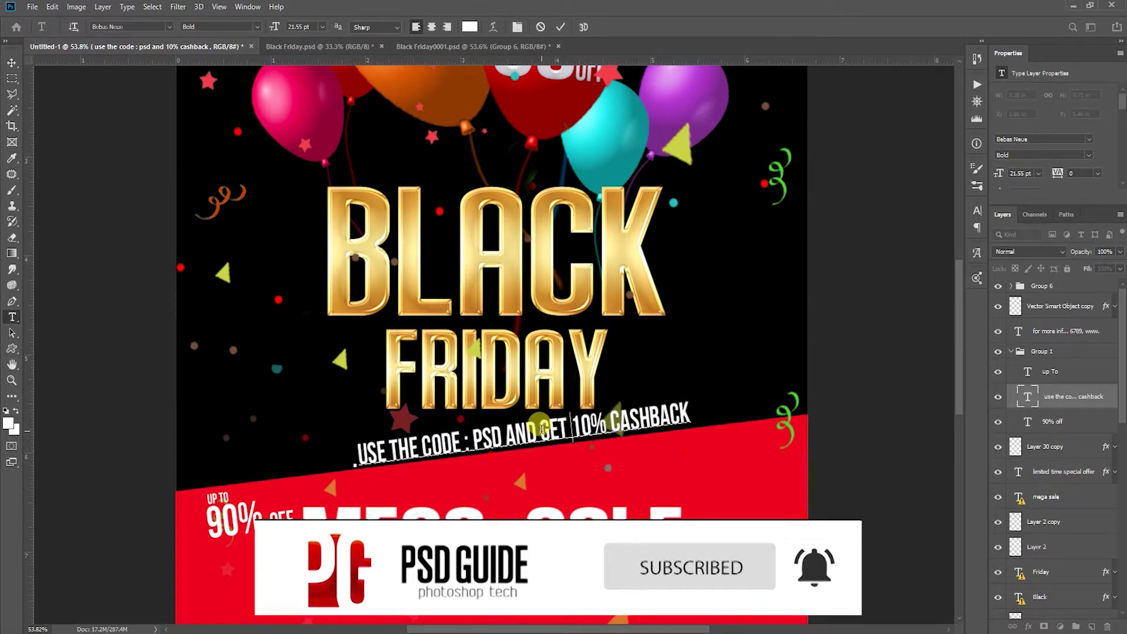
key(ctrl+Return)
key(v)
drag(760, 413, 732, 413)
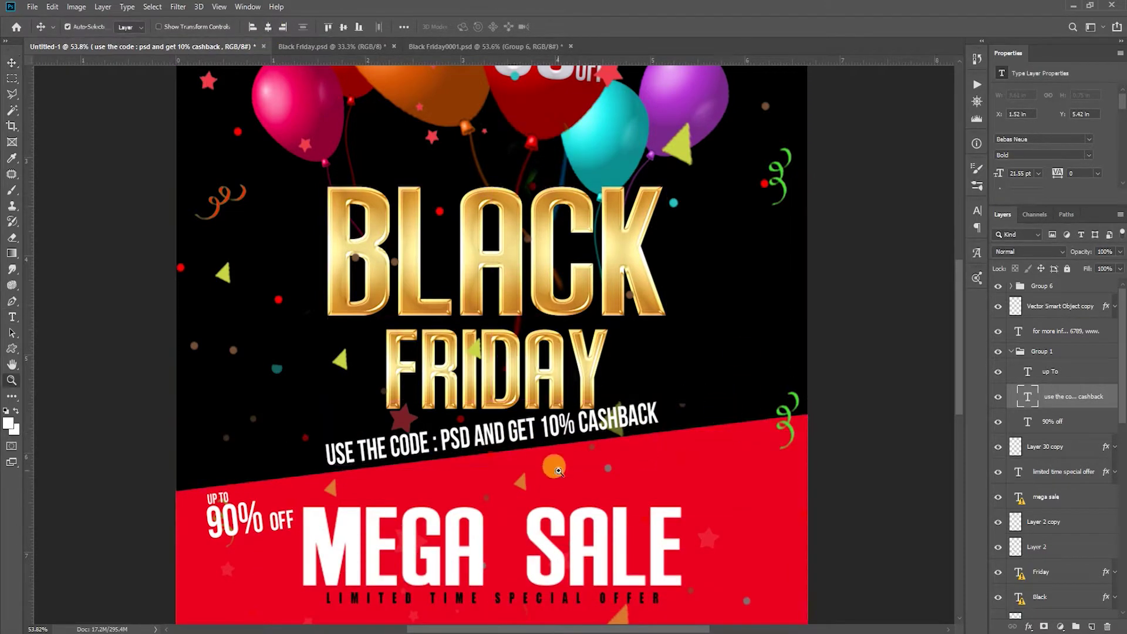
scroll(731, 411, up, 3)
drag(675, 378, 679, 387)
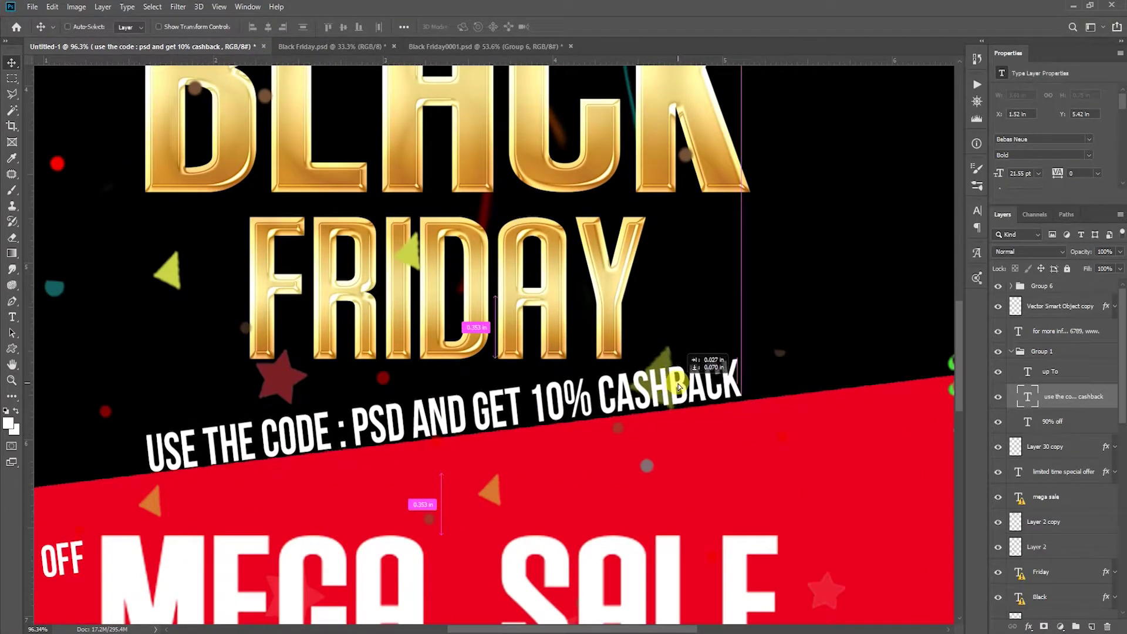
- Rotate the cashback line slightly to follow the red edge's slant
key(ctrl+t)
drag(755, 347, 765, 349)
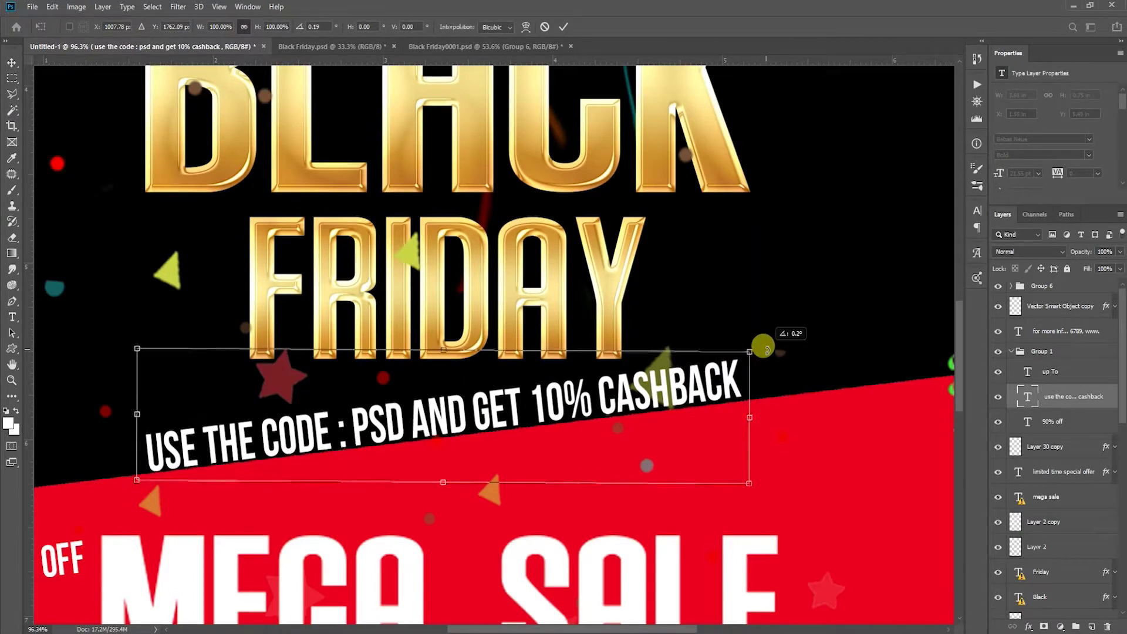
key(Return)
key(z)
key(ctrl+0)
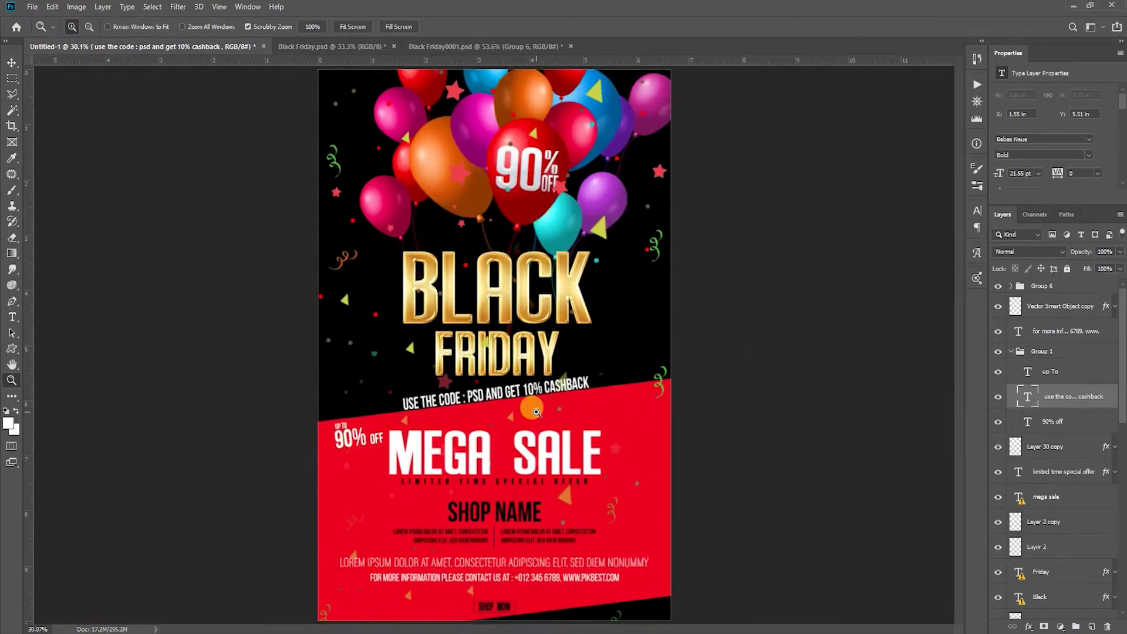
- Delete the 'up To' and '90% off' text layers
key(v)
click(1050, 422)
ctrl+click(1057, 371)
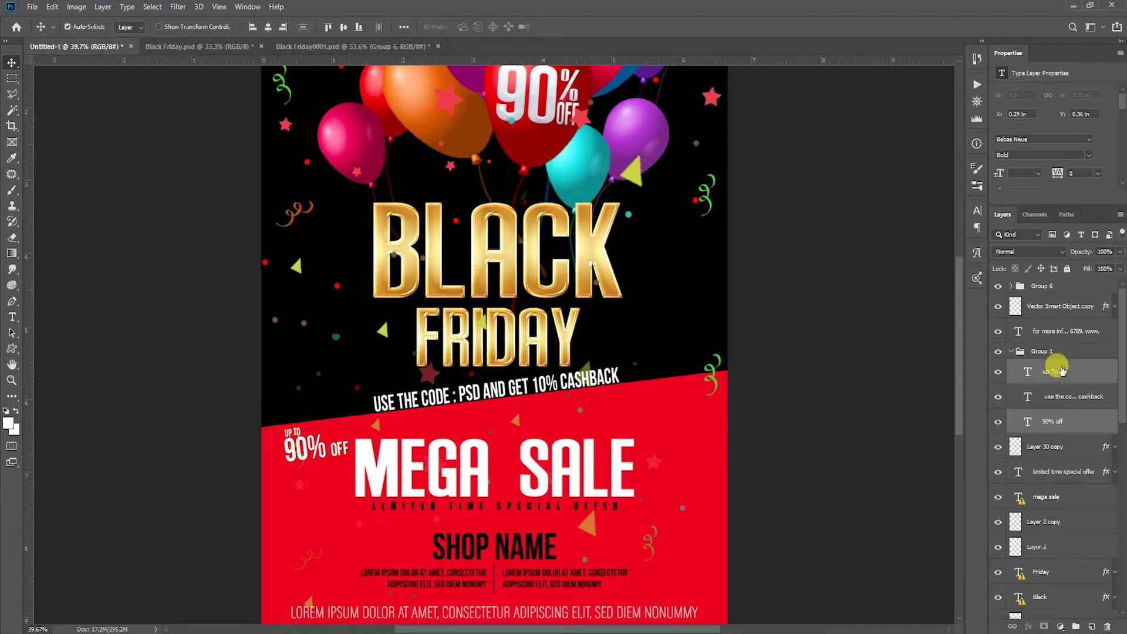
key(Delete)
- Copy the Friday layer's style and paste it onto the cashback text layer
key(z)
drag(516, 467, 571, 376)
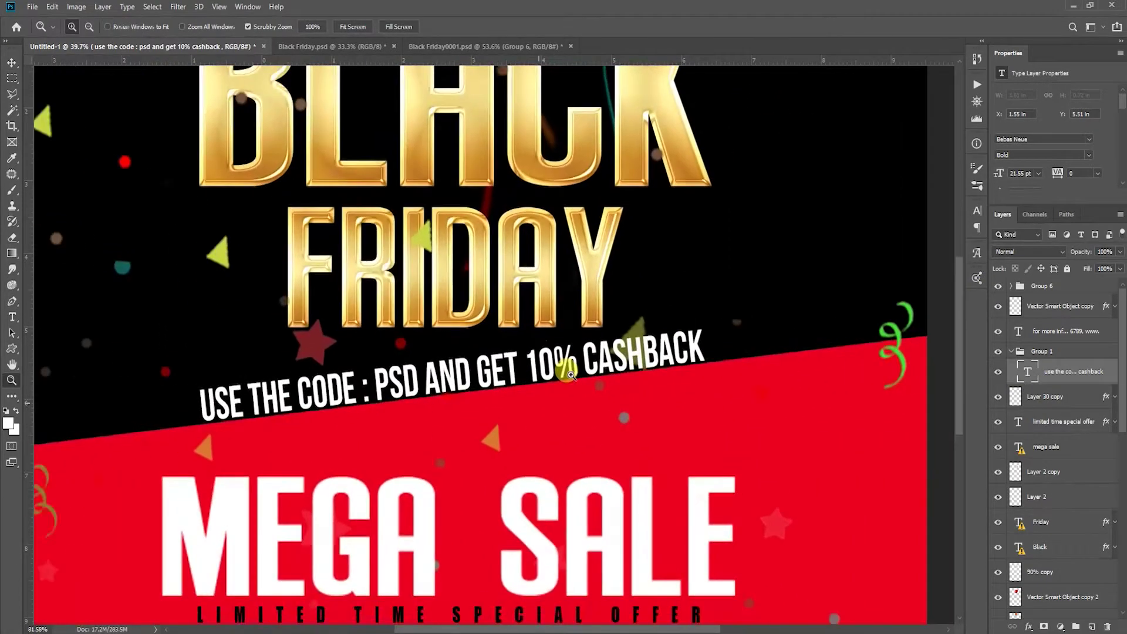
key(v)
click(578, 279)
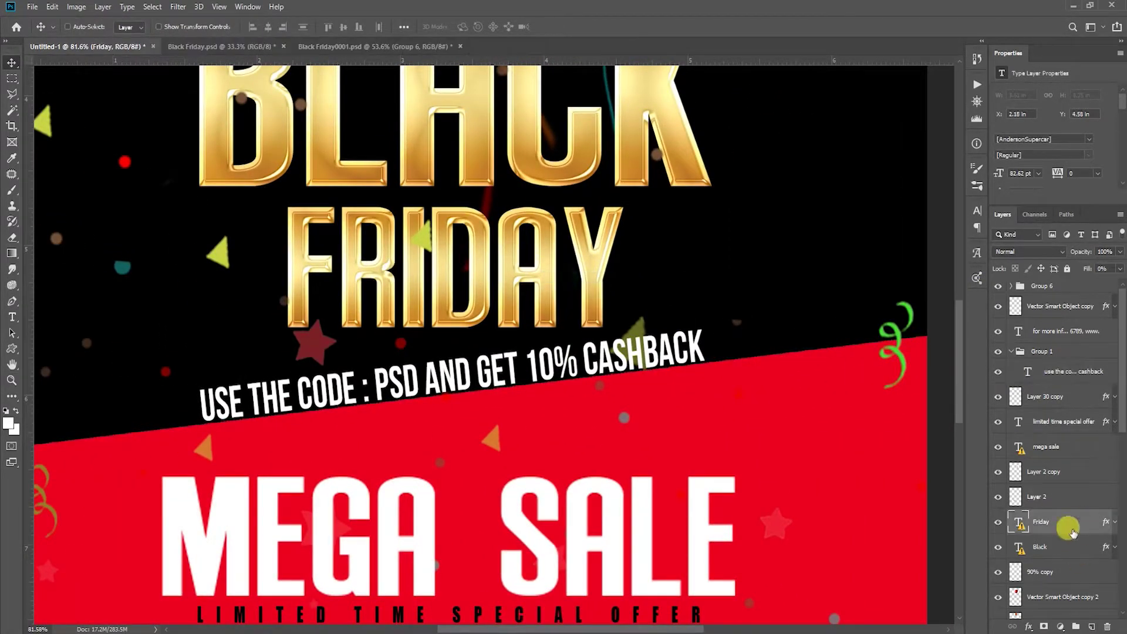
right_click(1079, 522)
click(945, 492)
right_click(552, 368)
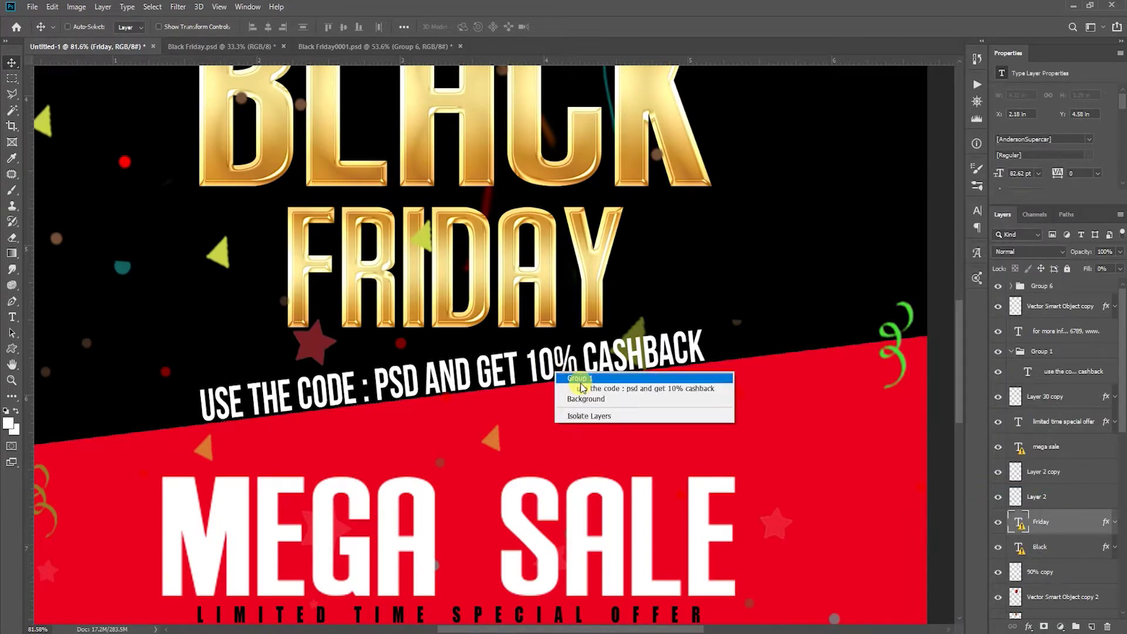
click(578, 377)
right_click(1080, 371)
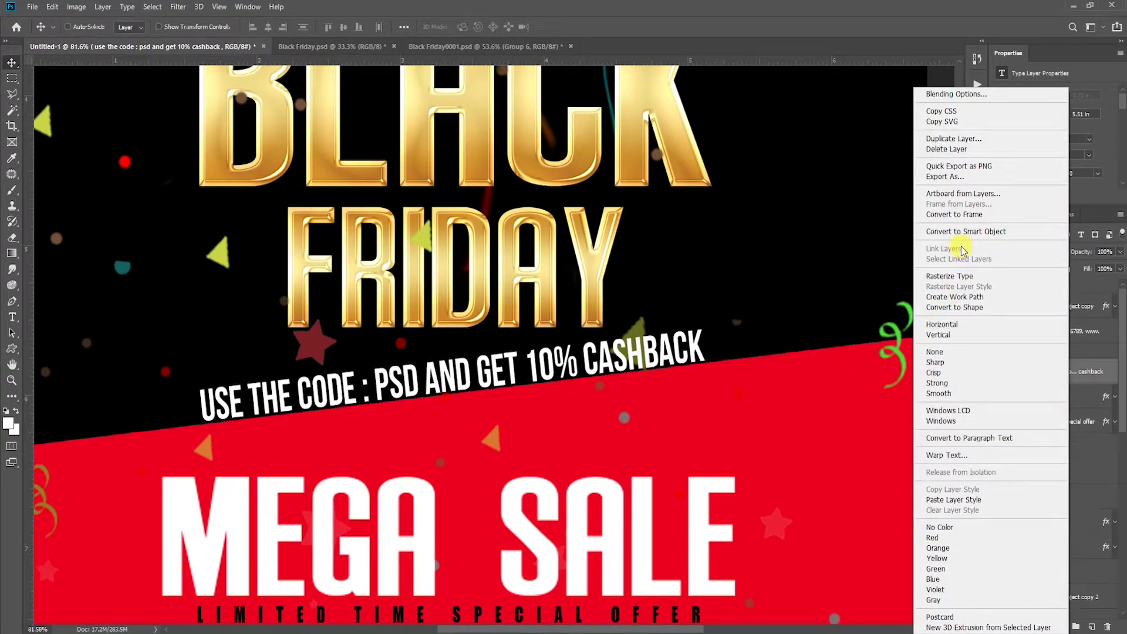
click(954, 499)
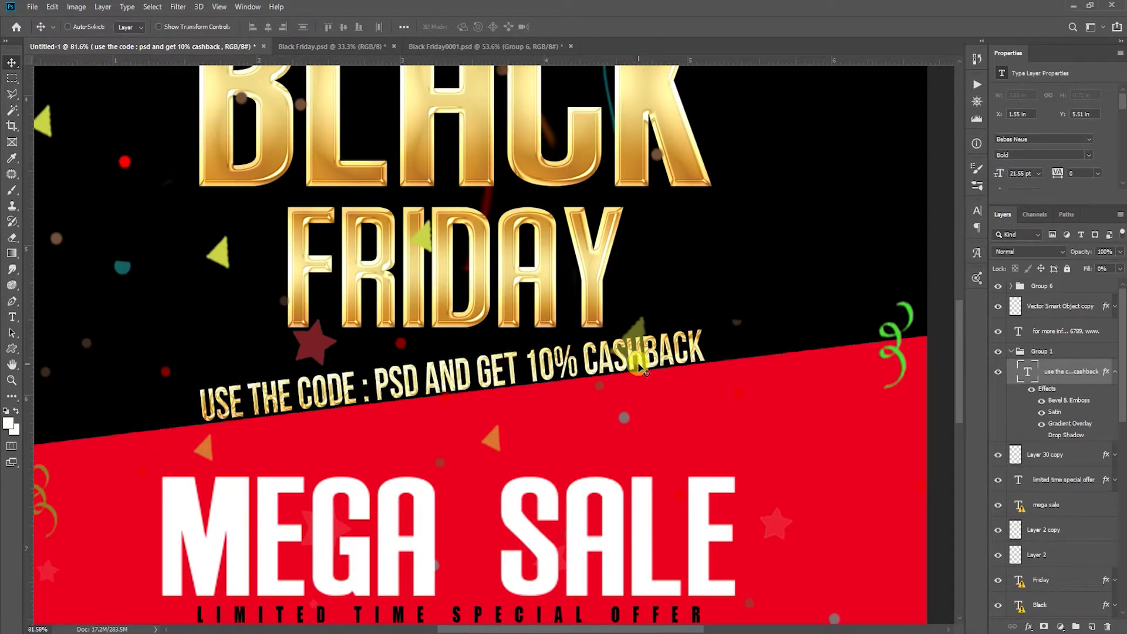
- Zoom around the poster to inspect the gold cashback line and MEGA SALE area
key(z)
right_click(473, 374)
click(499, 381)
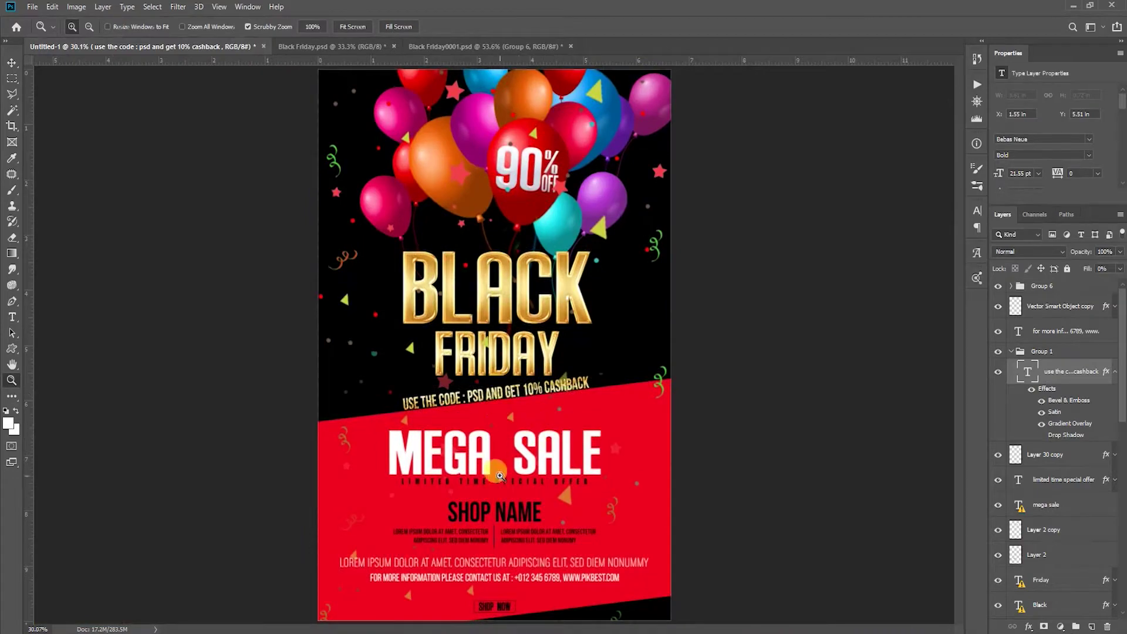
mouse_move(473, 418)
mouse_down()
mouse_move(546, 372)
mouse_move(480, 353)
mouse_up()
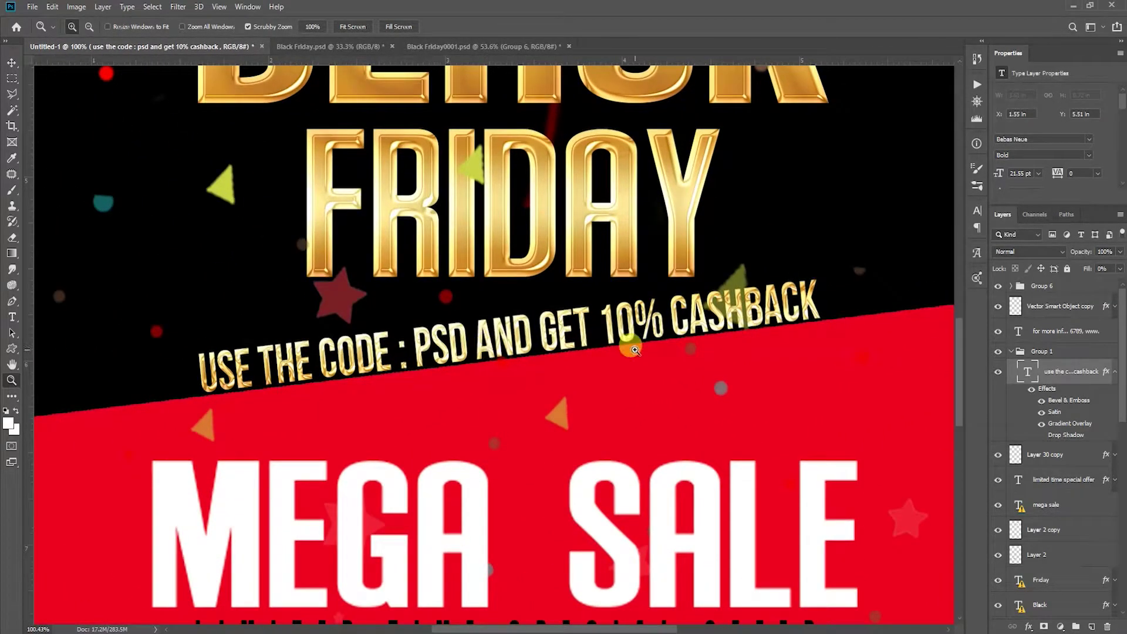
right_click(519, 367)
click(536, 372)
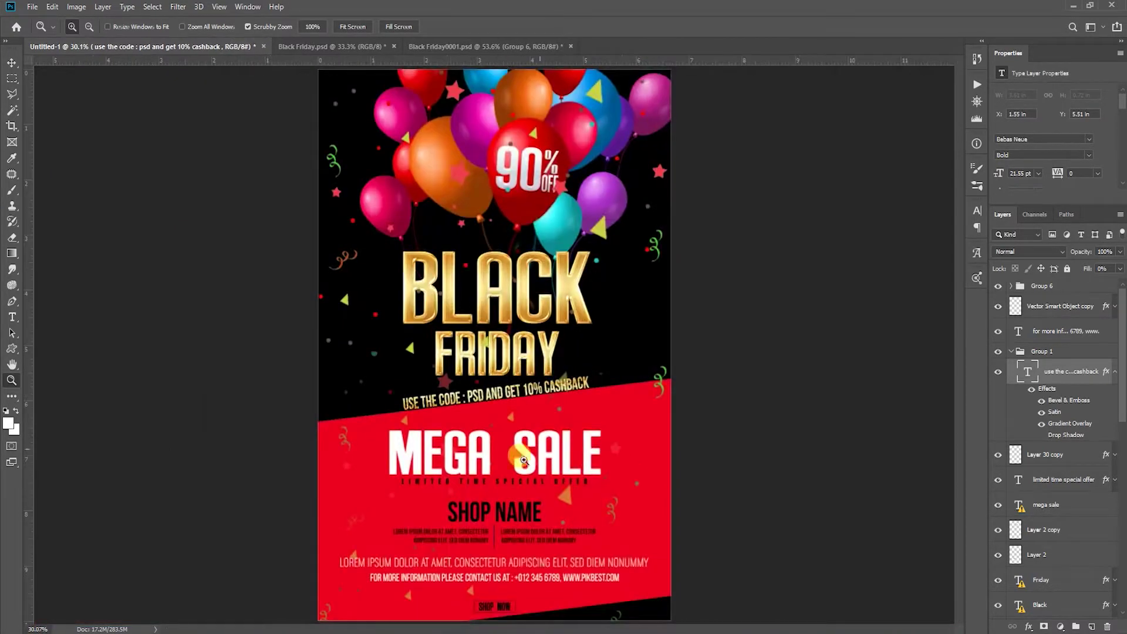
drag(519, 456, 334, 466)
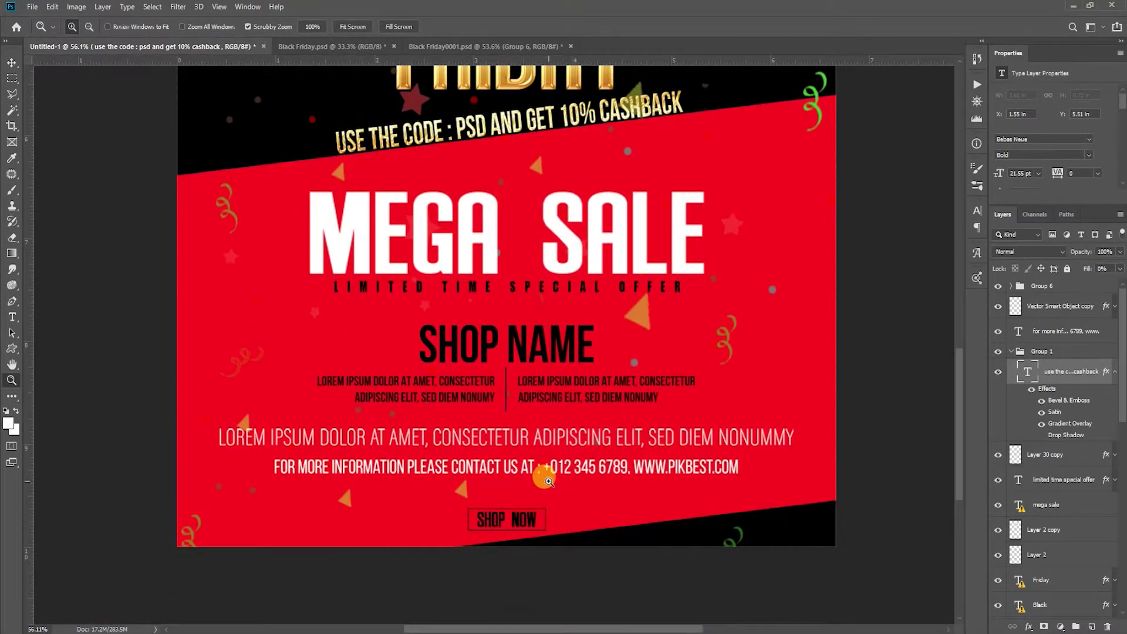
drag(548, 481, 581, 478)
drag(539, 223, 539, 395)
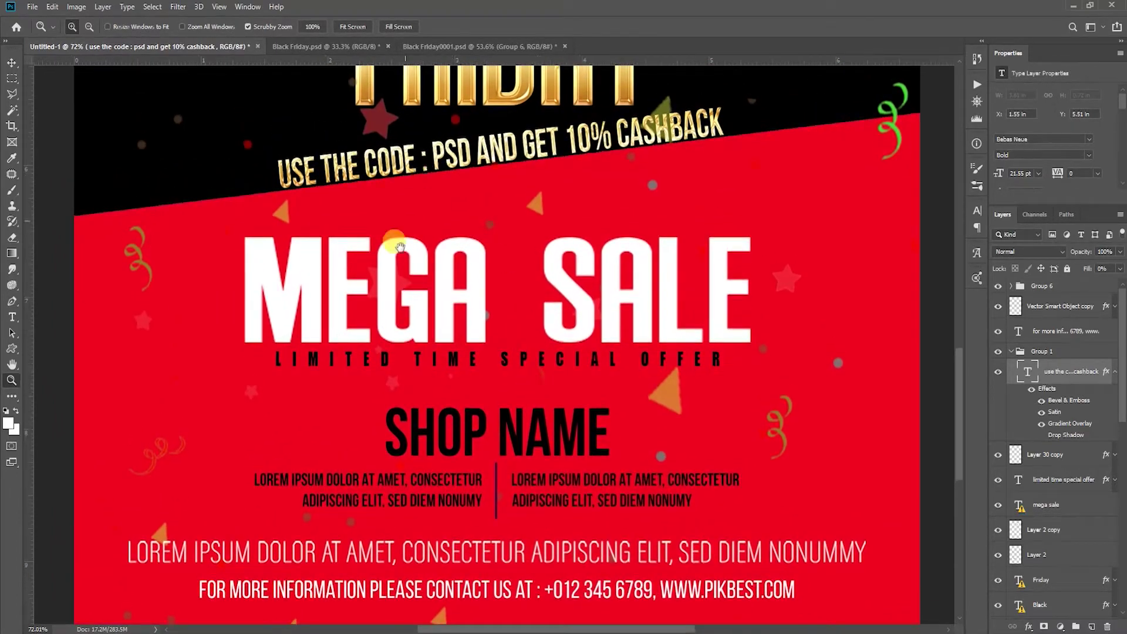
drag(400, 246, 399, 305)
key(ctrl+0)
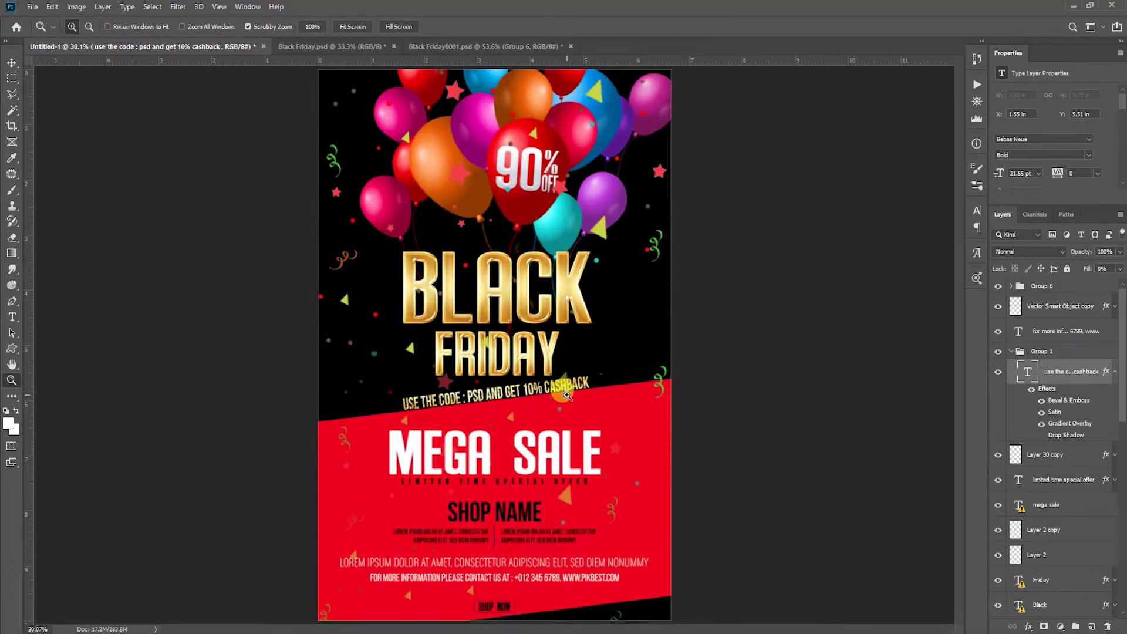
- Drag the 'your shopname' text layer from the other Black Friday poster into this one
key(v)
click(459, 243)
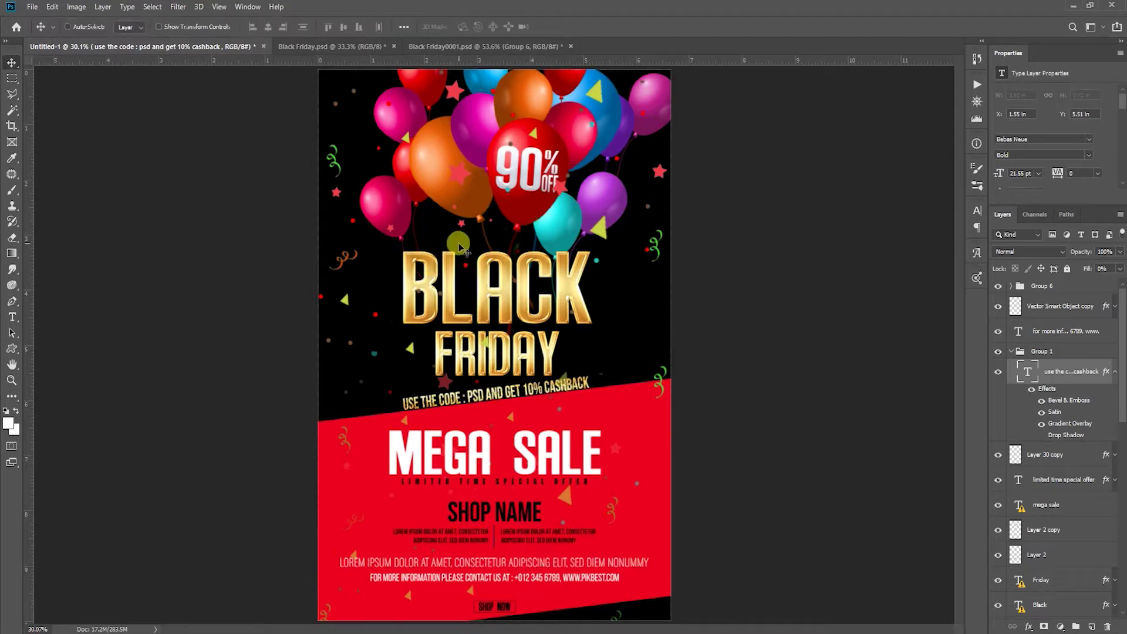
click(446, 54)
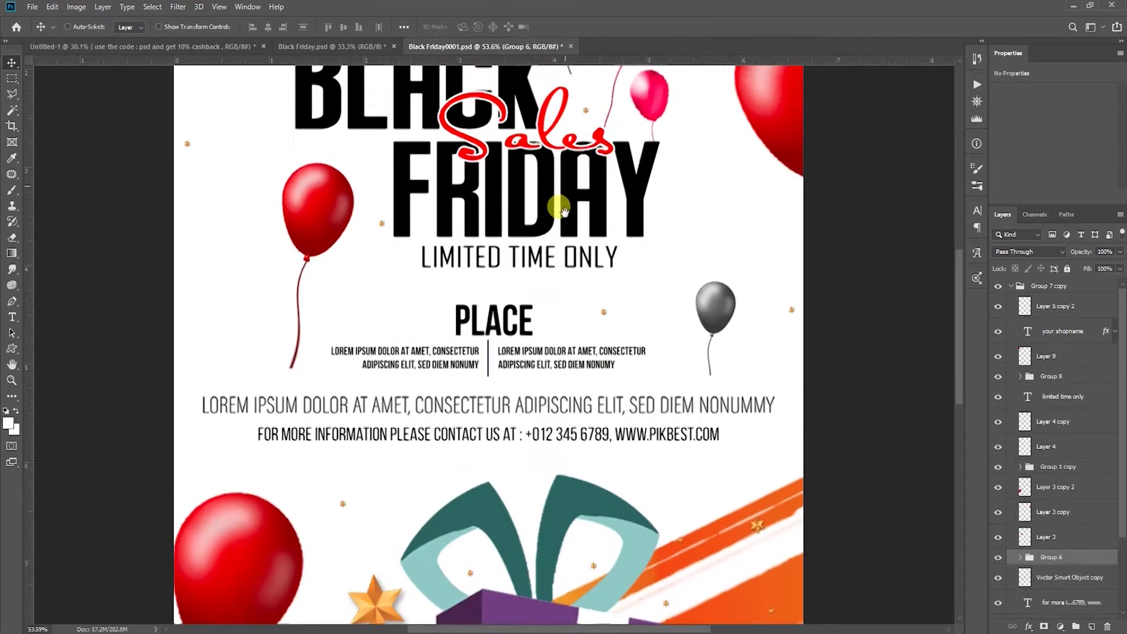
drag(522, 194, 528, 333)
right_click(536, 229)
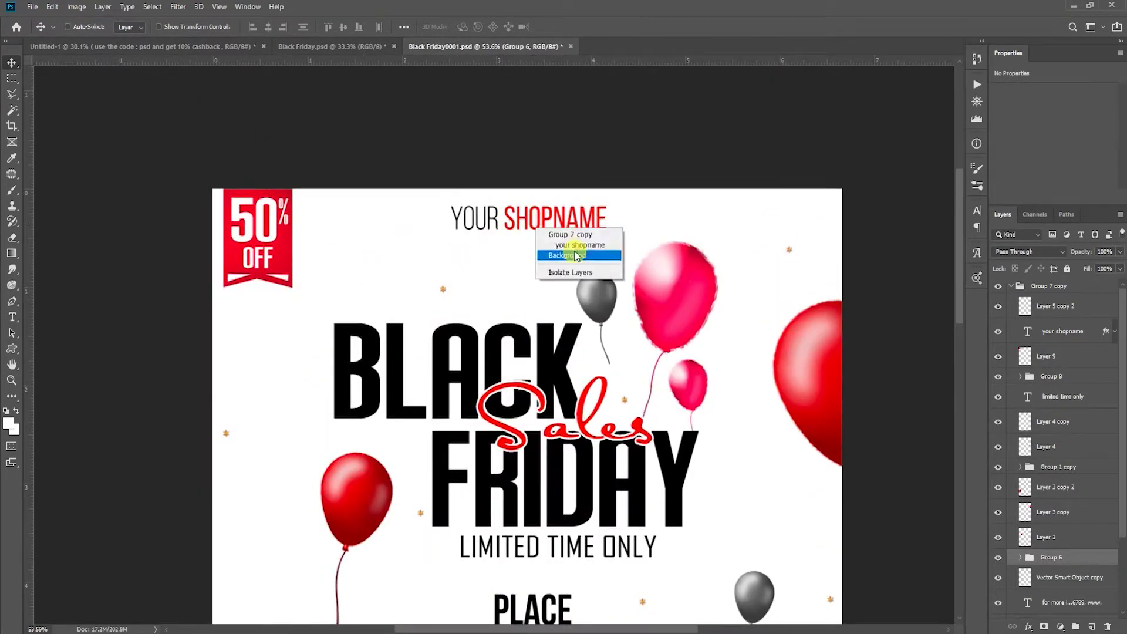
click(567, 252)
drag(598, 214, 418, 121)
scroll(418, 120, up, 3)
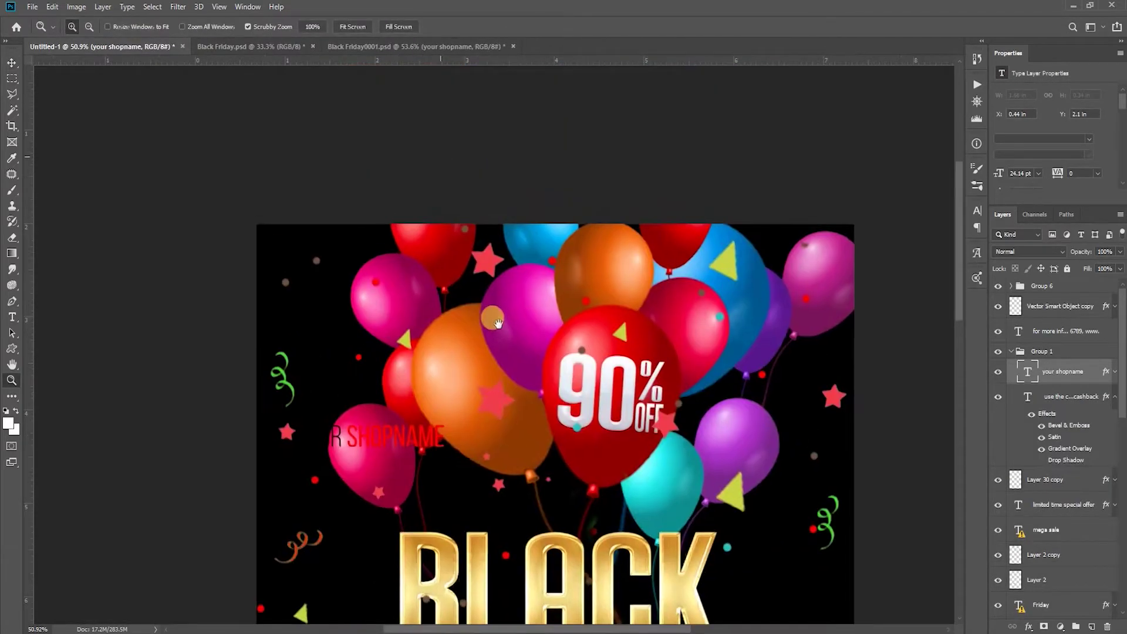
scroll(418, 121, up, 1)
drag(374, 472, 636, 285)
- Make the shop name white and move it to the poster's top-left corner
click(596, 251)
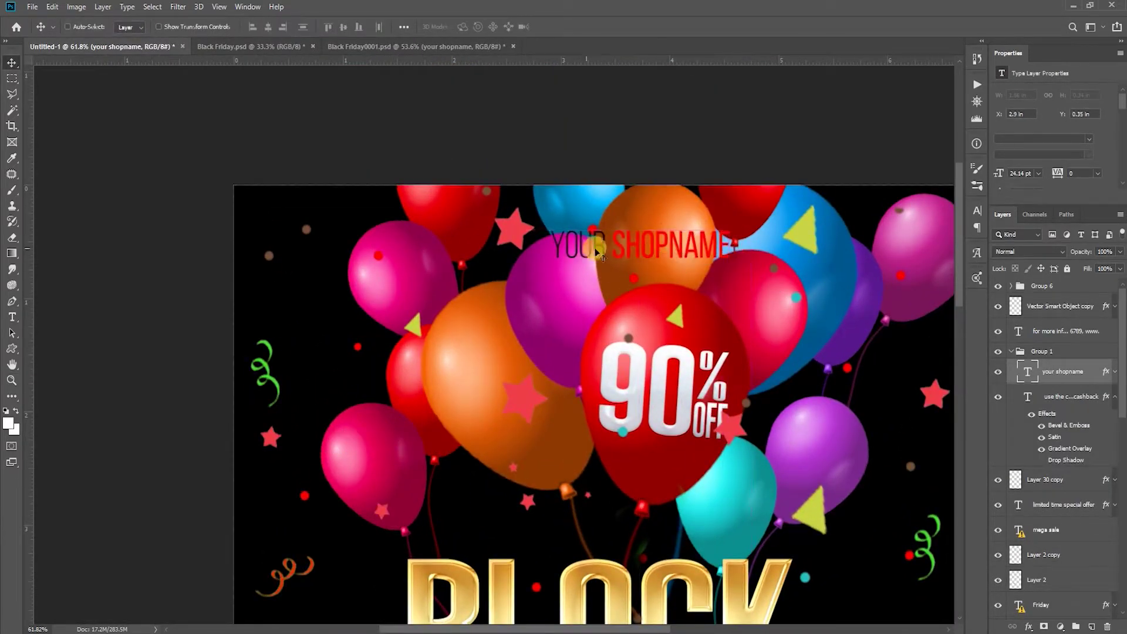
key(t)
click(469, 27)
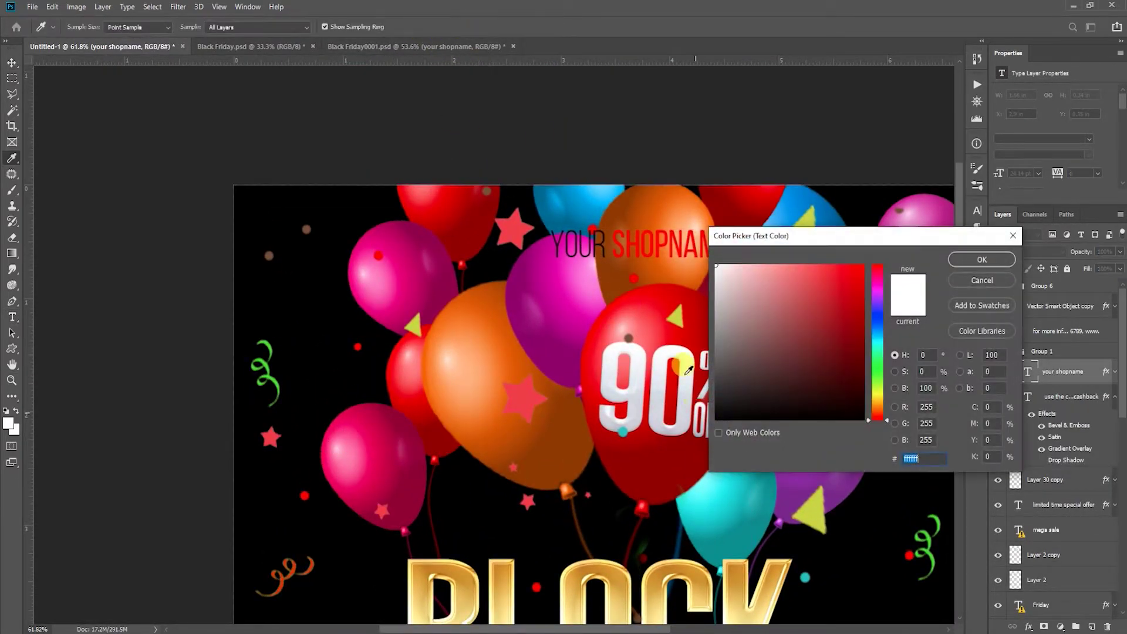
click(719, 264)
click(998, 259)
key(v)
mouse_move(671, 248)
mouse_down()
mouse_move(370, 216)
mouse_move(433, 260)
mouse_move(340, 126)
mouse_up()
key(ctrl+t)
key(Return)
- Nudge YOUR SHOPNAME slightly left and switch to the gift-box artwork document
key(z)
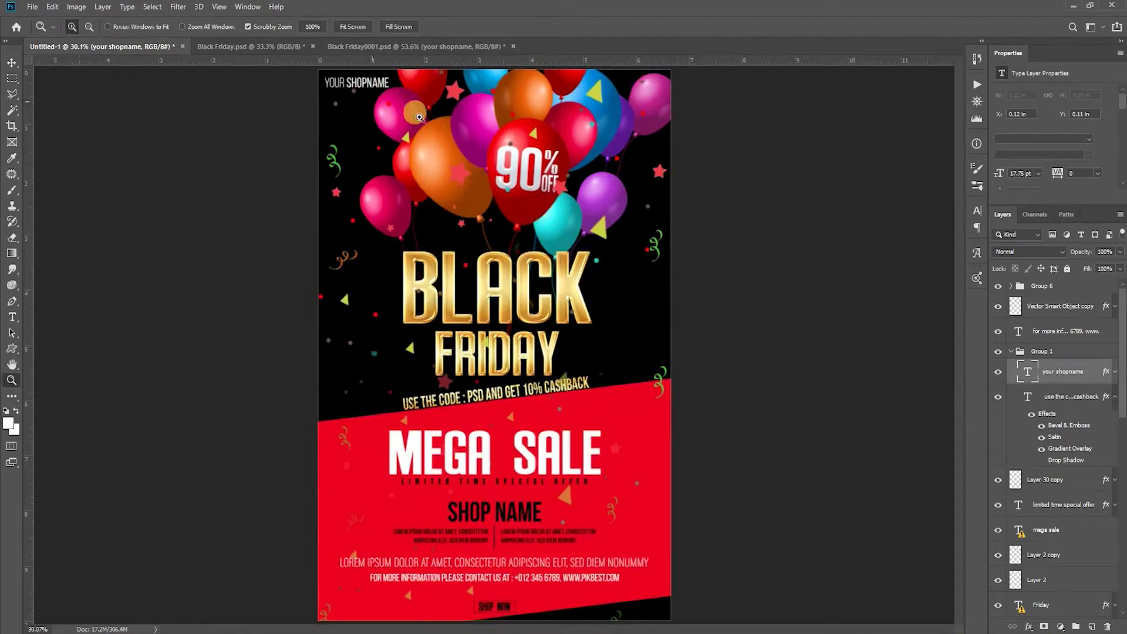
key(v)
click(400, 47)
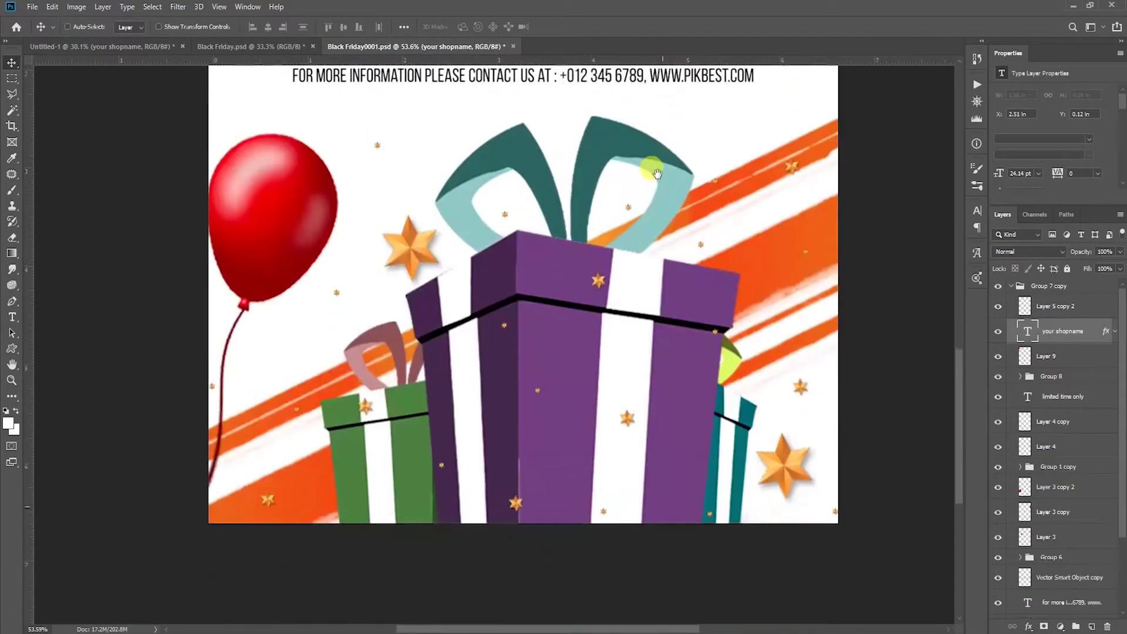
- Return to the Untitled-1 flyer and zoom in on its lower MEGA SALE section
click(130, 48)
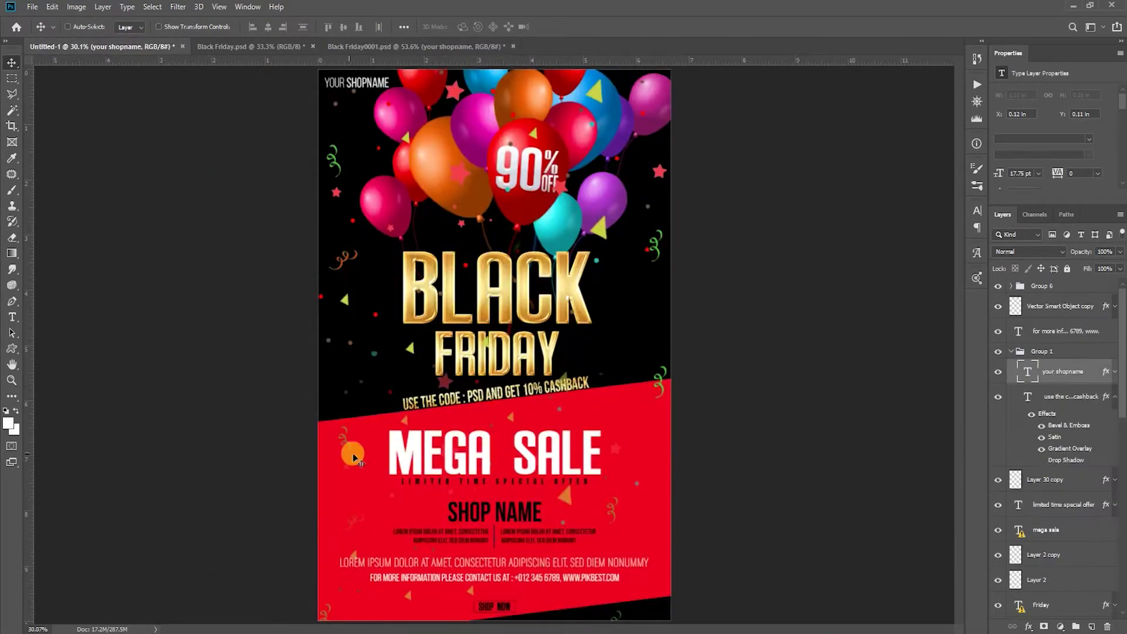
key(z)
drag(622, 581, 593, 387)
drag(611, 470, 486, 445)
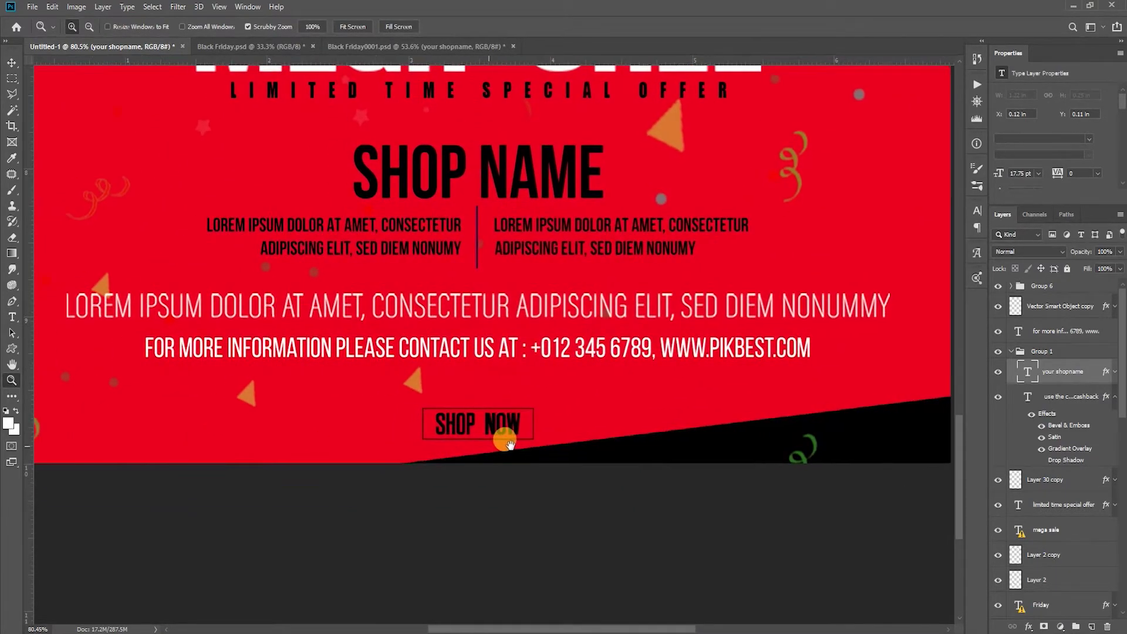
mouse_move(487, 445)
mouse_down()
mouse_move(513, 481)
mouse_move(481, 567)
mouse_up()
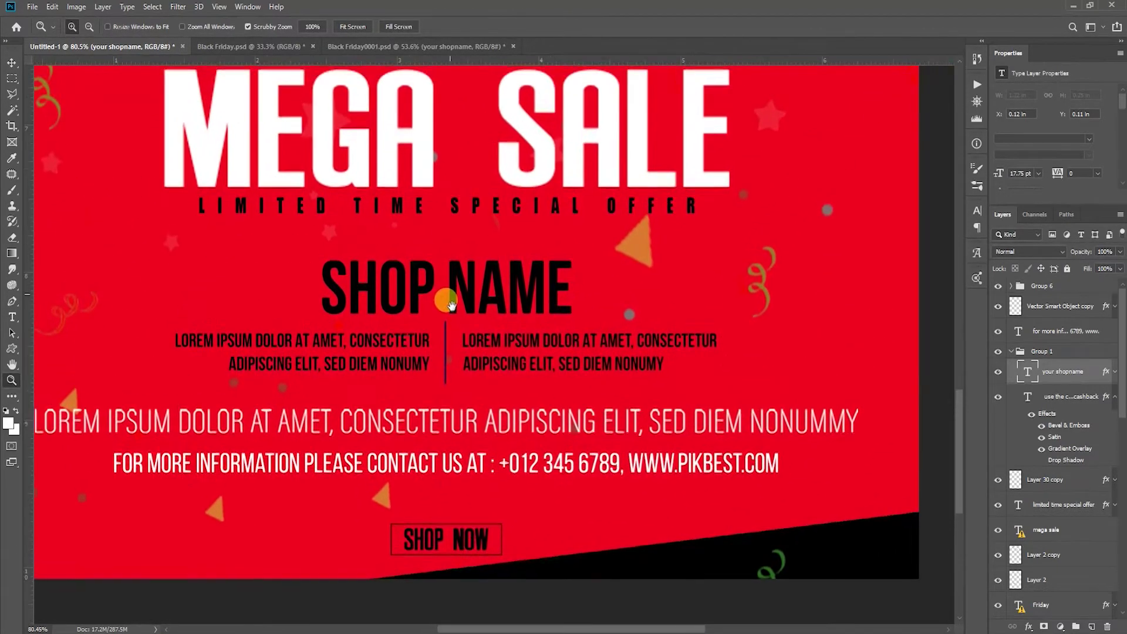
right_click(456, 315)
click(493, 320)
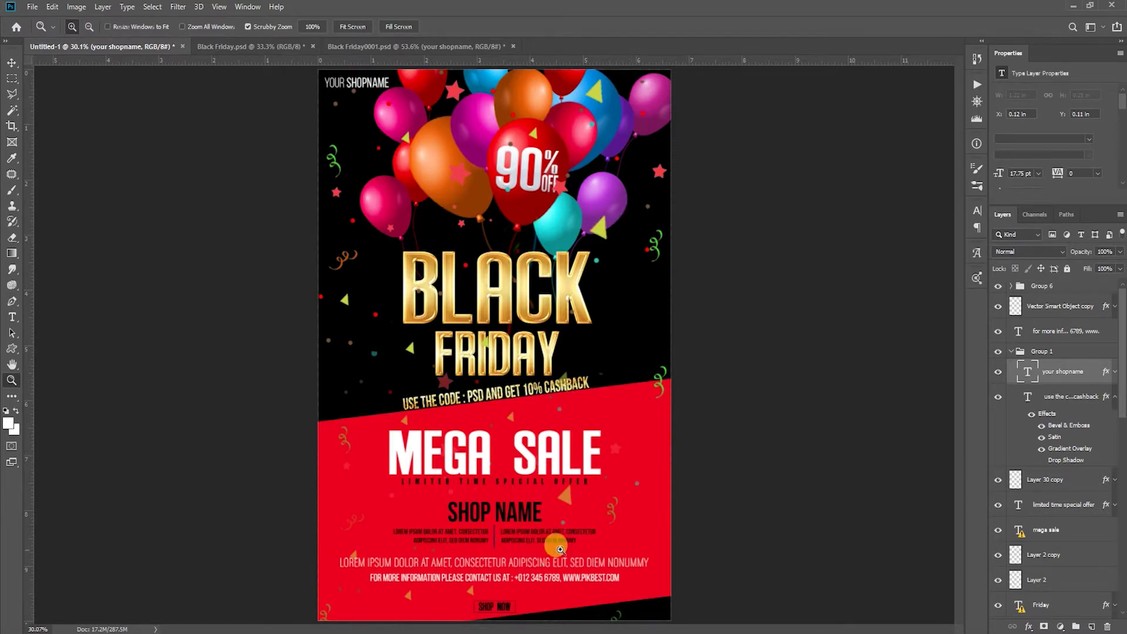
drag(560, 550, 427, 456)
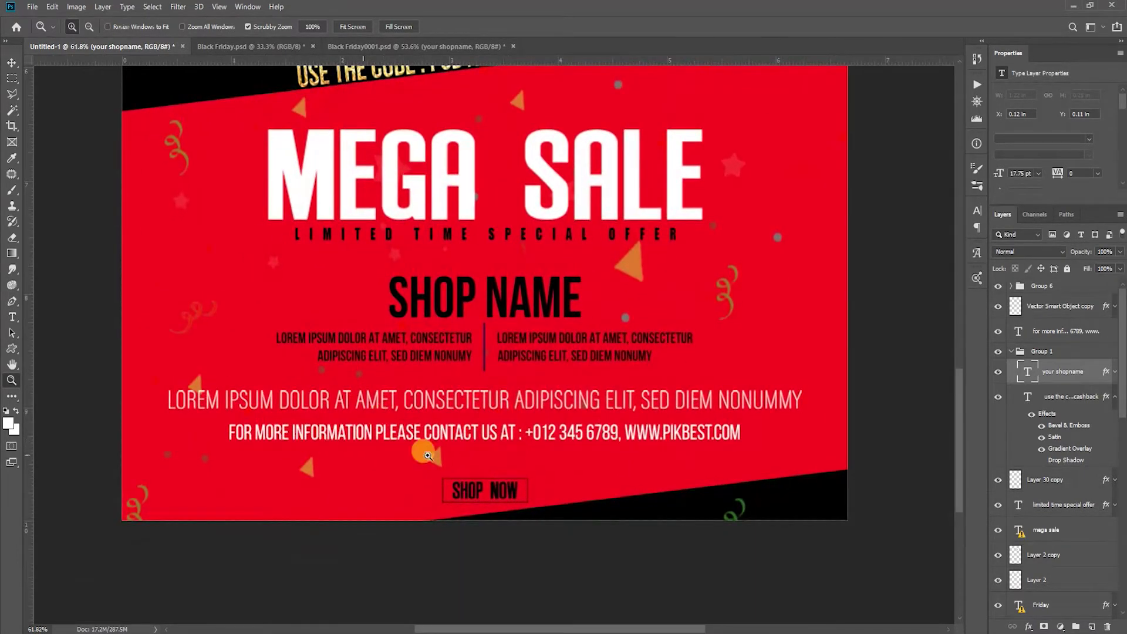
scroll(679, 277, up, 5)
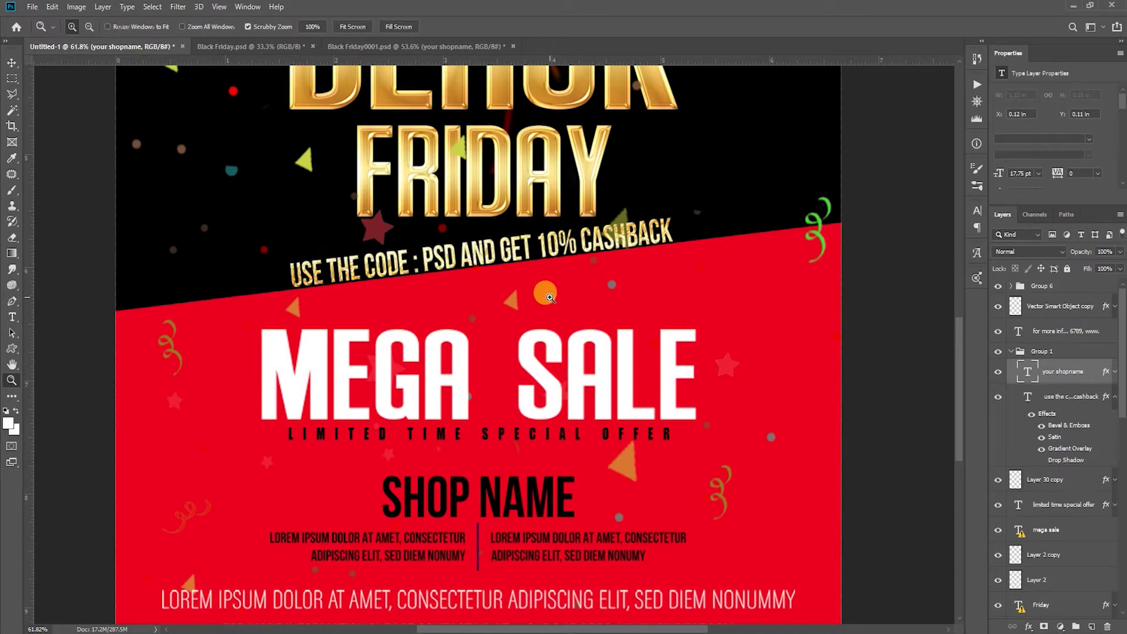
key(t)
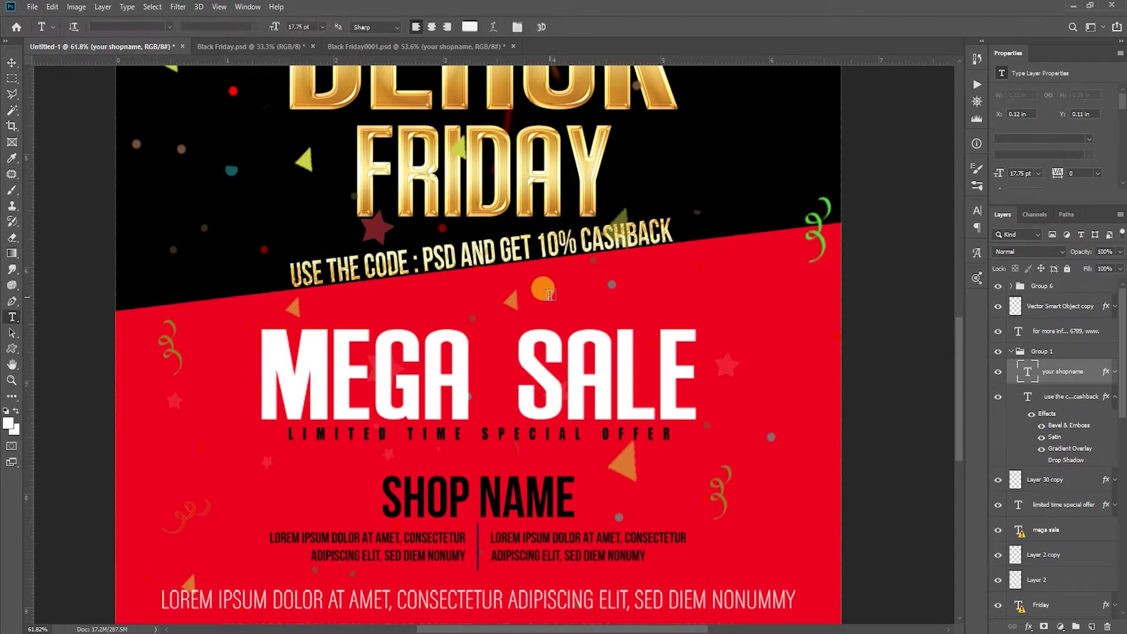
scroll(632, 470, down, 5)
click(667, 445)
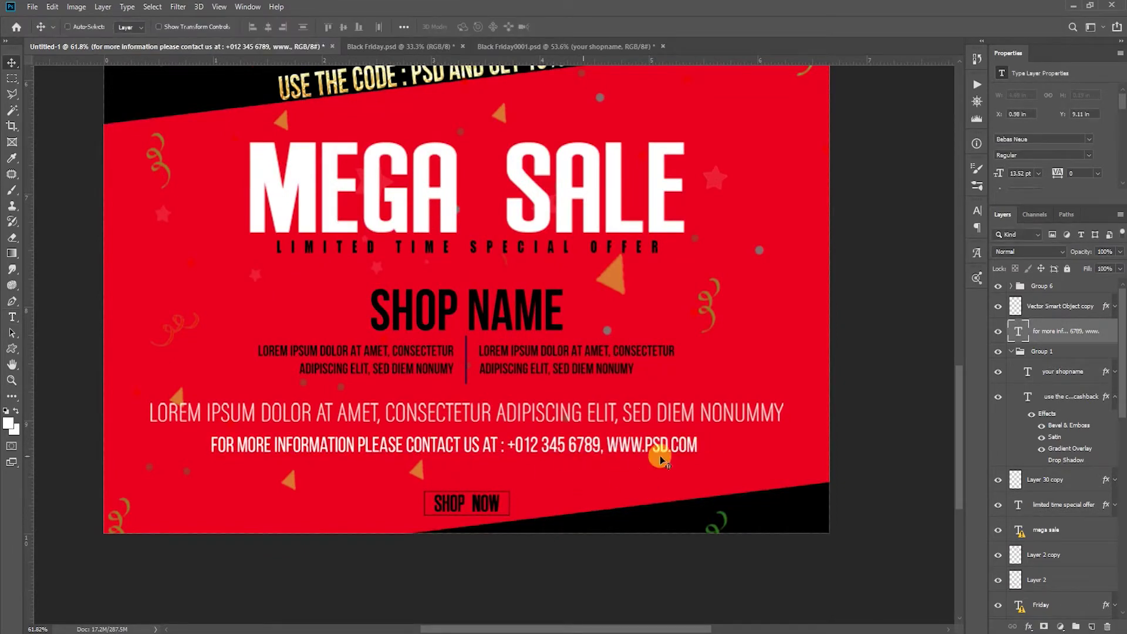
key(ctrl+space)
click(467, 390)
key(v)
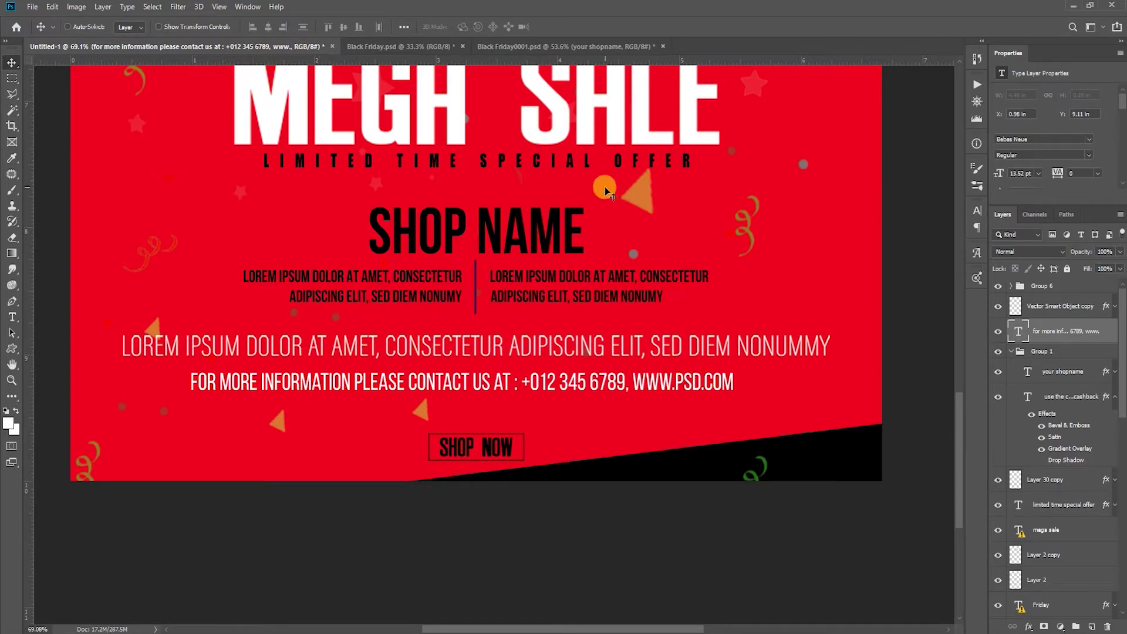
drag(604, 189, 627, 399)
key(z)
right_click(537, 298)
click(549, 306)
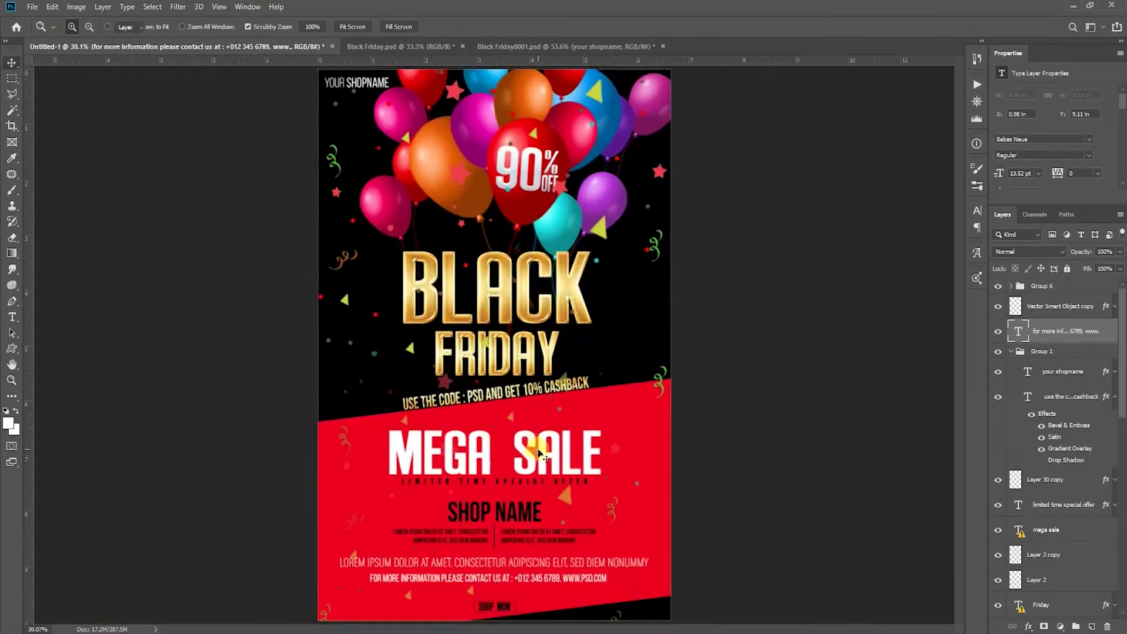
- Drag the gold star from the gift-box document into the flyer, placing it right of FRIDAY
click(528, 48)
scroll(452, 200, down, 10)
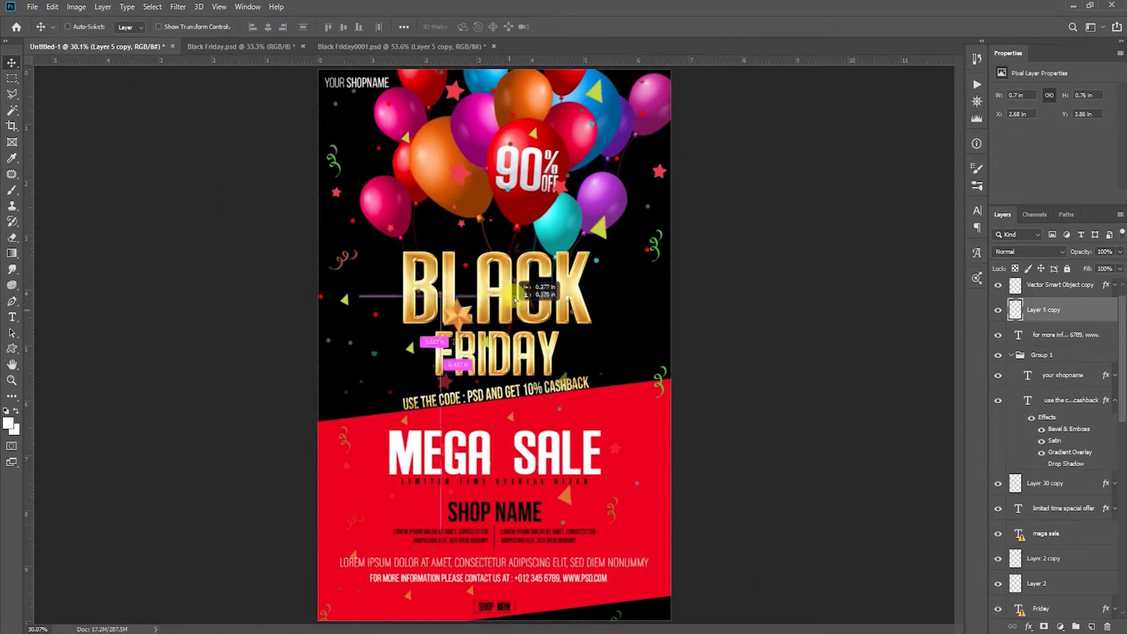
drag(452, 199, 544, 285)
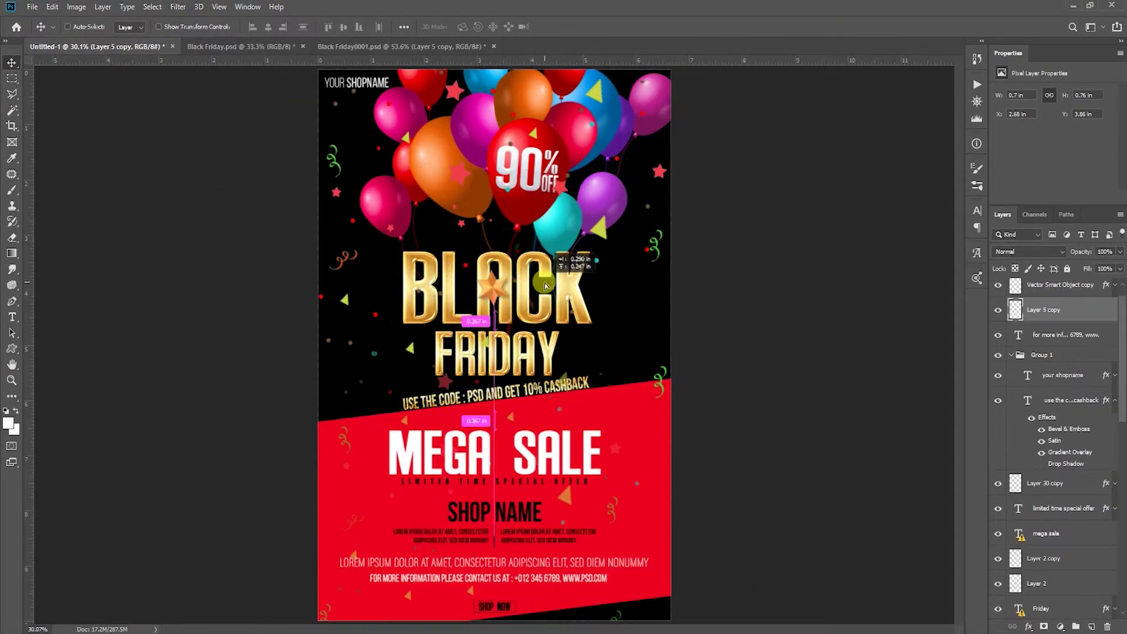
scroll(537, 298, up, 2)
key(v)
drag(516, 223, 647, 291)
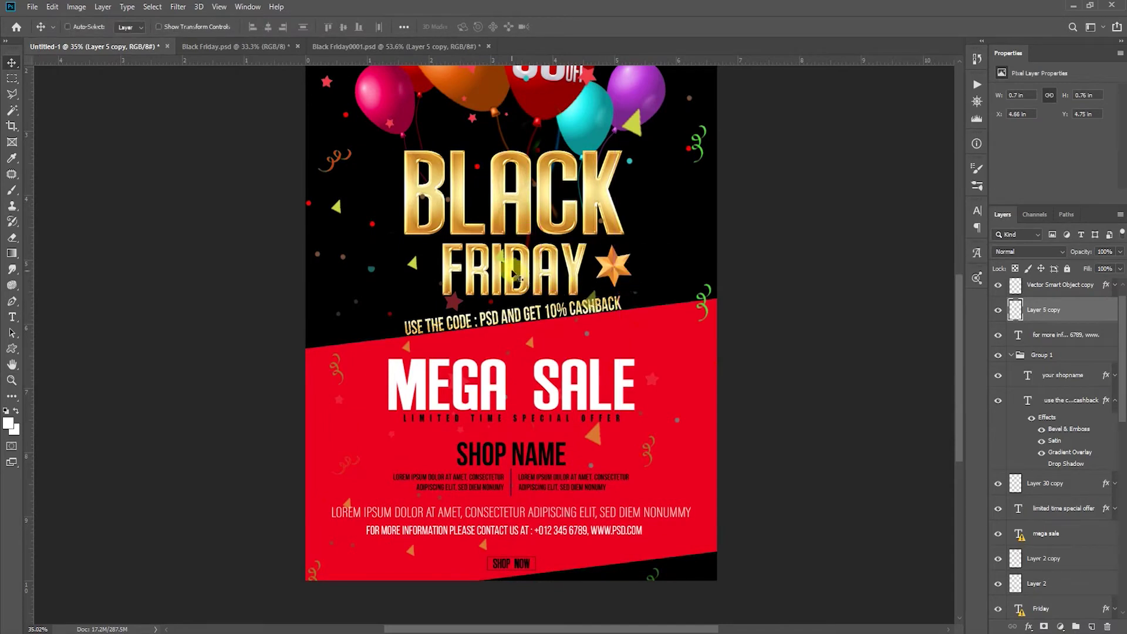
scroll(647, 291, up, 5)
- Shrink the star to about 60 percent and add a smaller copy toward the lower left
key(ctrl+t)
mouse_move(784, 322)
mouse_down()
mouse_move(736, 281)
mouse_move(281, 251)
mouse_up()
key(Return)
key(ctrl+0)
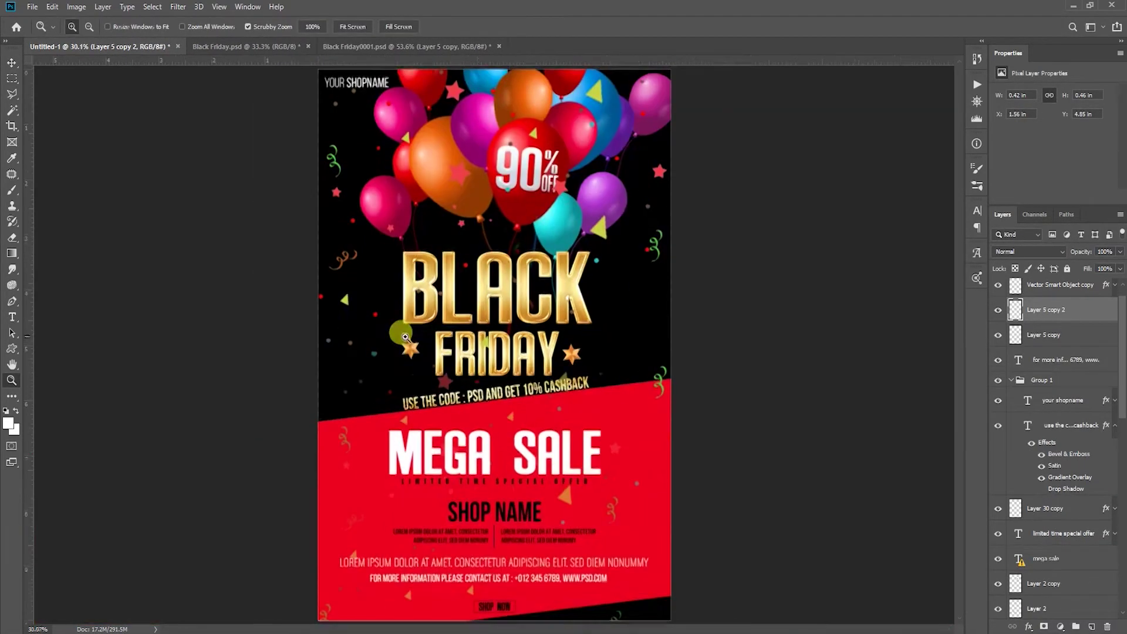
mouse_move(405, 392)
mouse_down()
mouse_move(356, 519)
mouse_move(584, 536)
mouse_move(645, 439)
mouse_move(639, 540)
mouse_up()
key(ctrl+t)
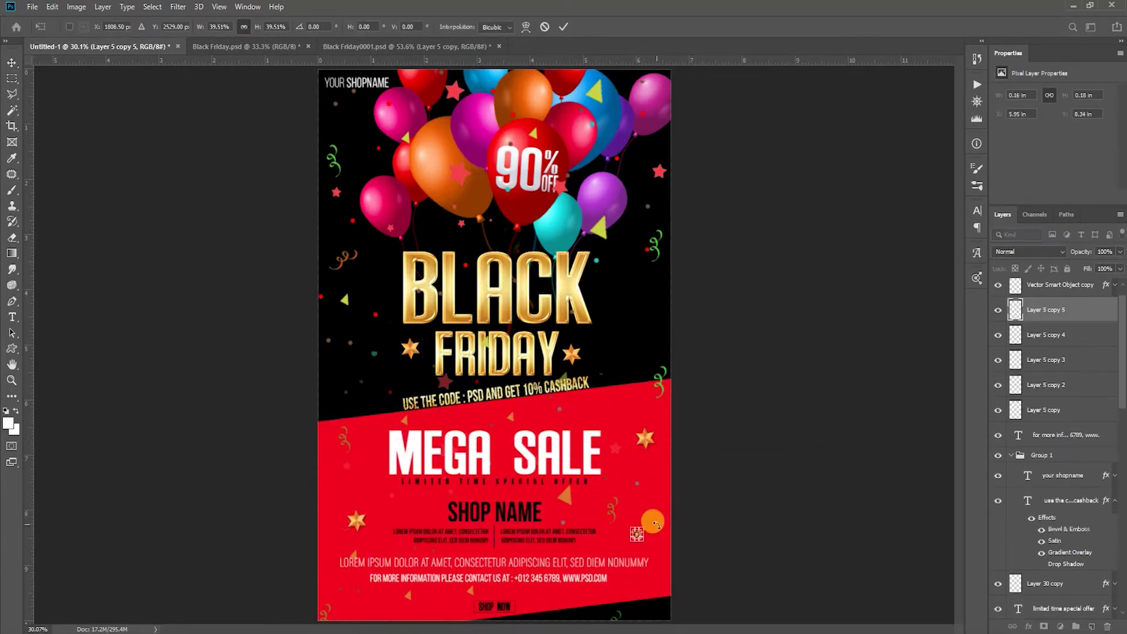
key(Return)
- Scatter more star copies around MEGA SALE, one beside MEGA
mouse_move(642, 570)
mouse_down()
mouse_move(611, 616)
mouse_move(414, 455)
mouse_up()
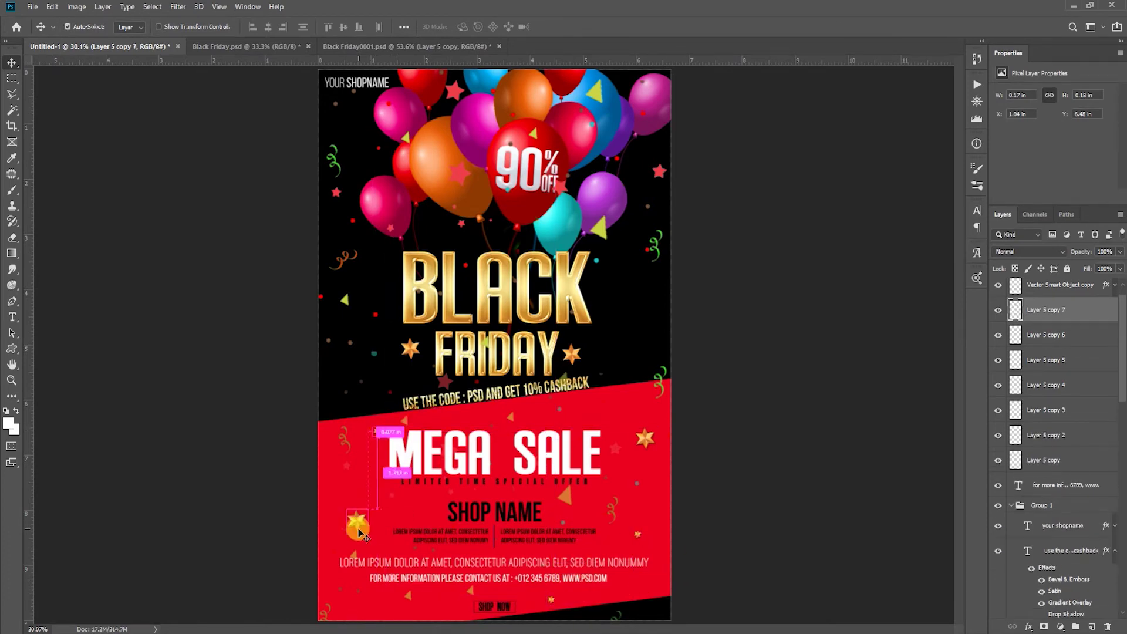
drag(360, 534, 346, 518)
drag(378, 432, 370, 433)
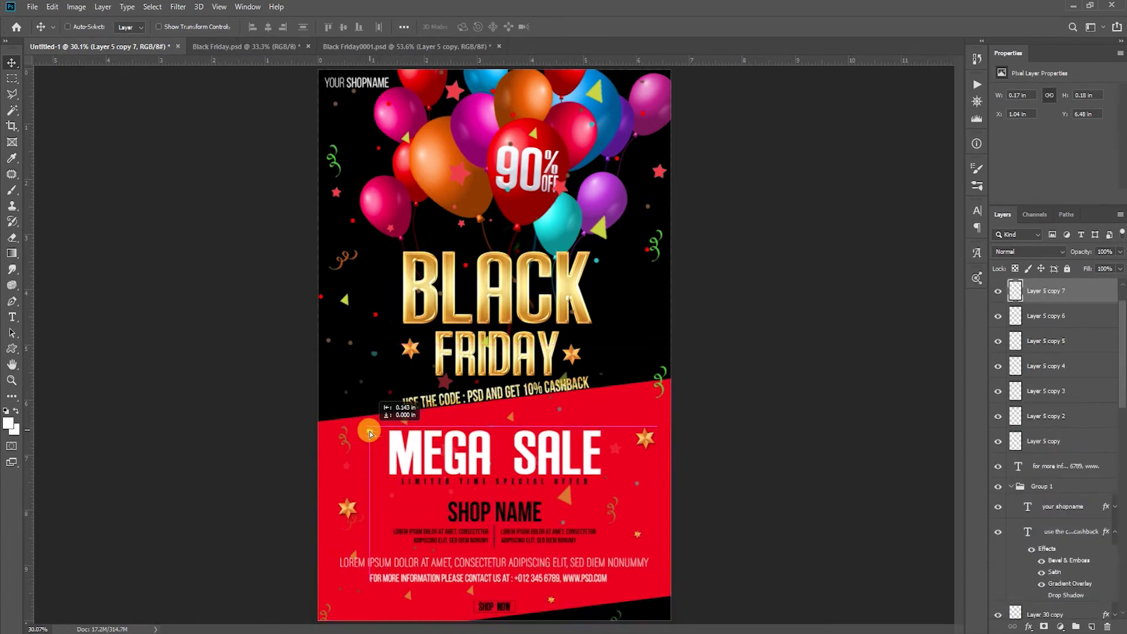
drag(580, 591, 500, 334)
- Fine-tune the small stars' positions near SALE, SHOP NOW, SHOP NAME and MEGA
key(v)
ctrl+click(675, 305)
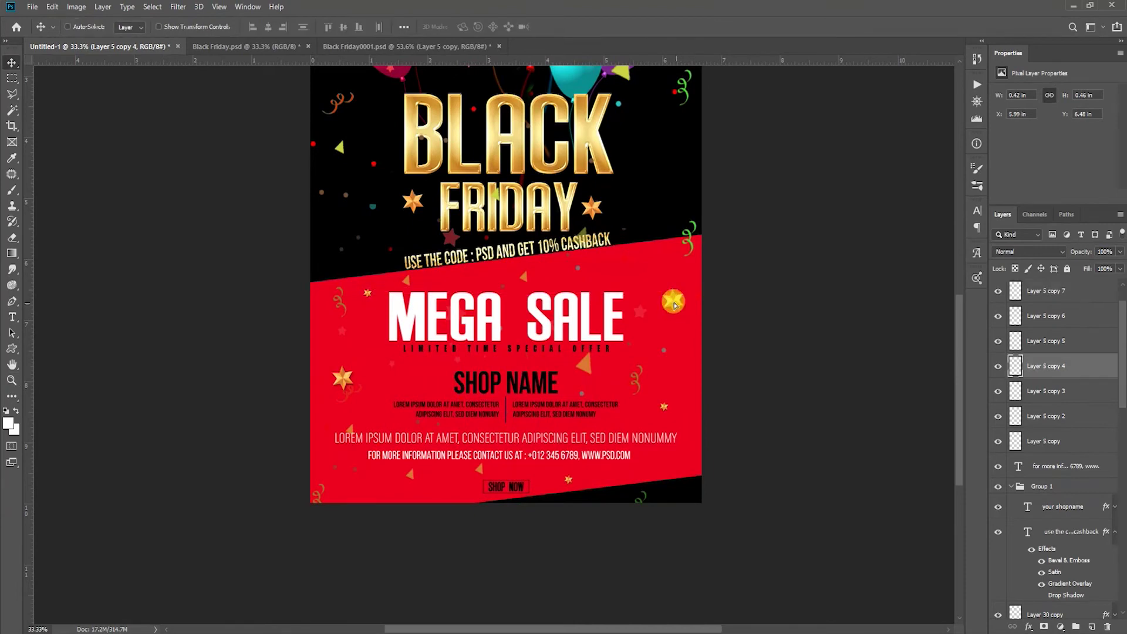
ctrl+click(670, 409)
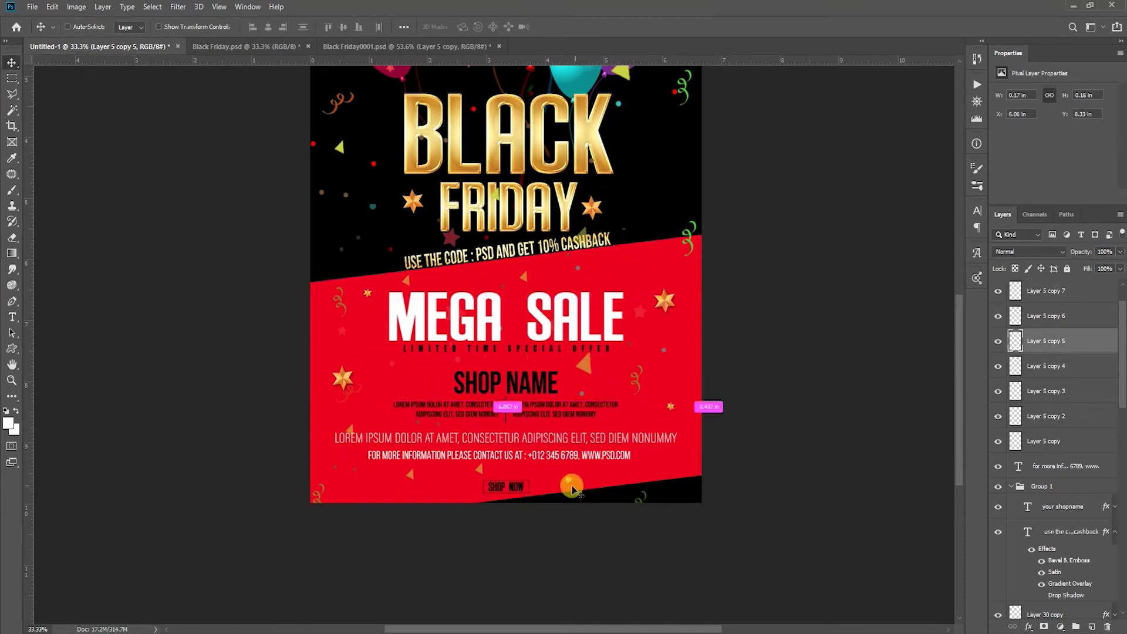
ctrl+click(572, 489)
drag(563, 483, 564, 481)
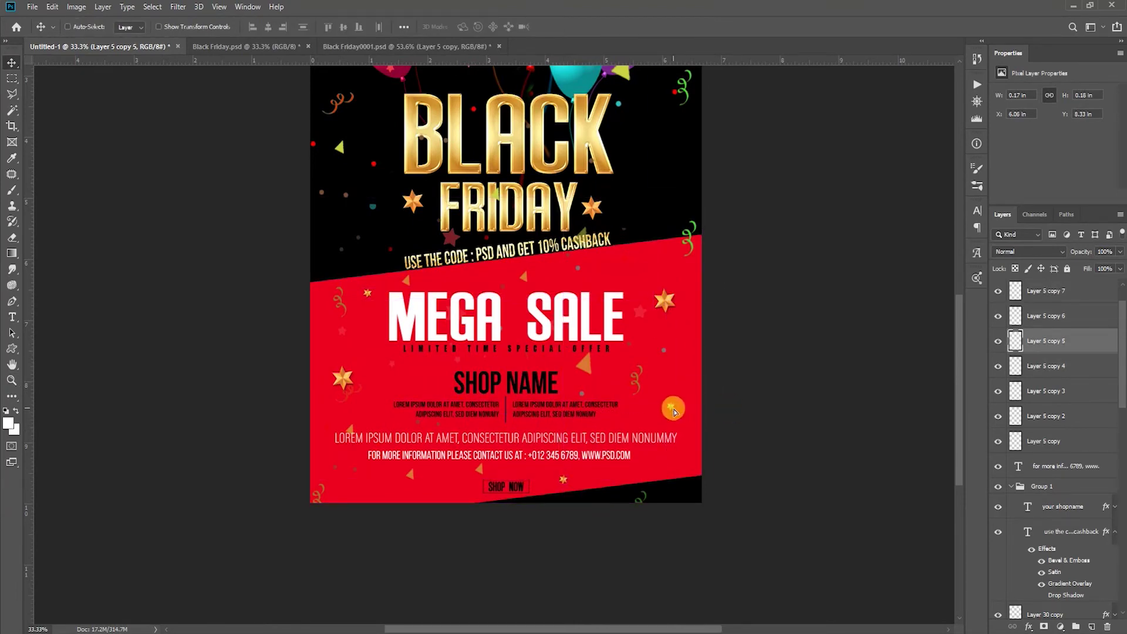
drag(664, 301, 660, 302)
ctrl+click(350, 380)
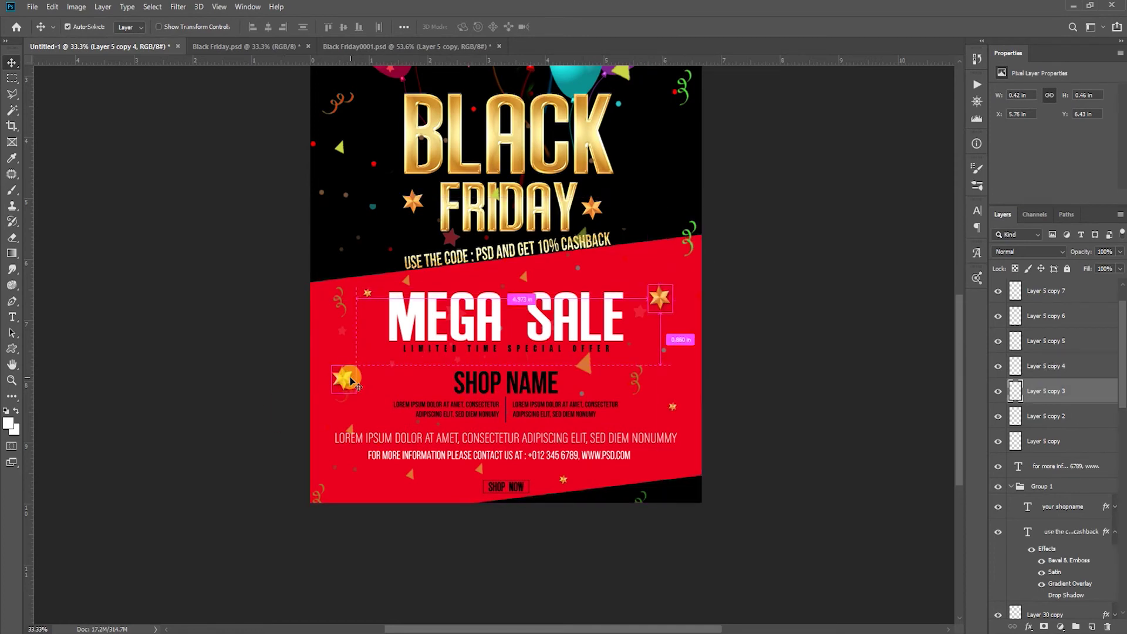
drag(369, 299, 367, 300)
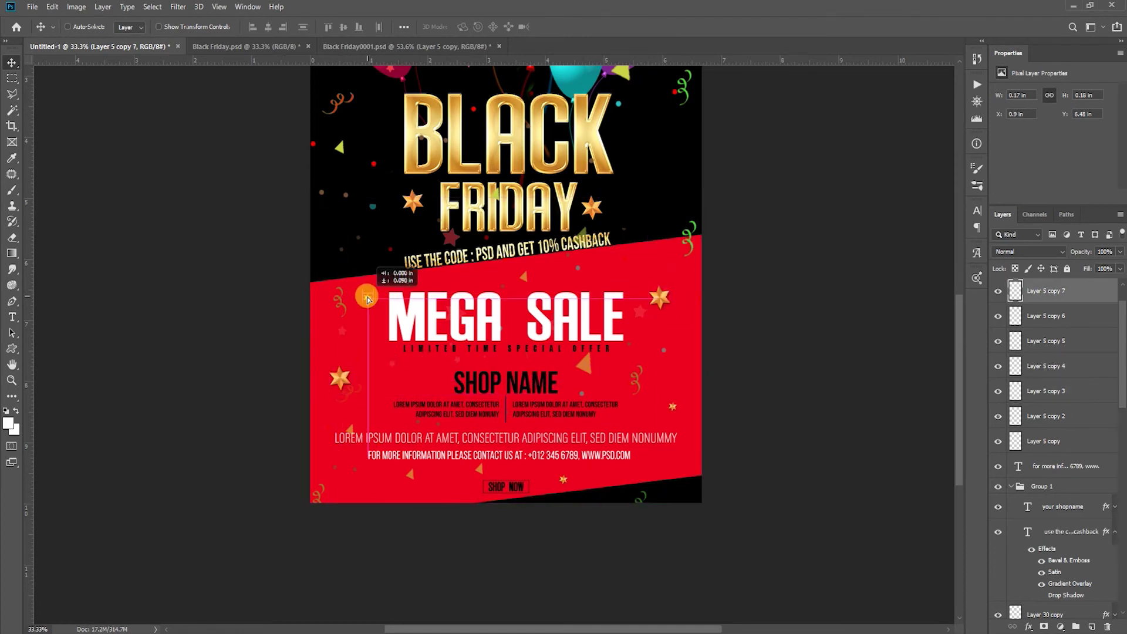
right_click(626, 444)
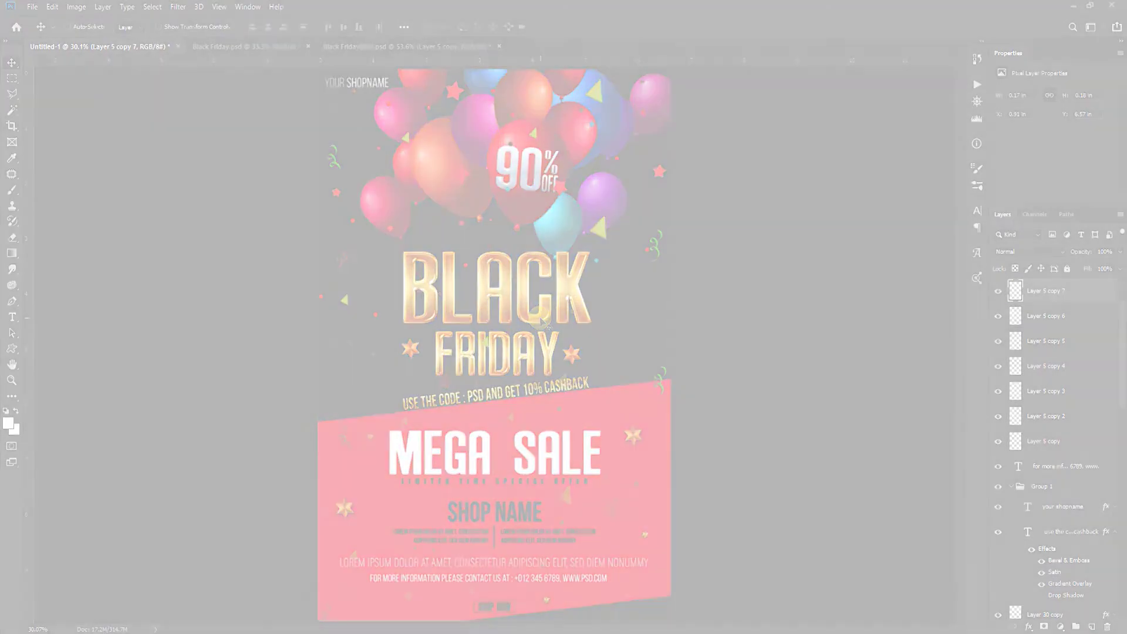